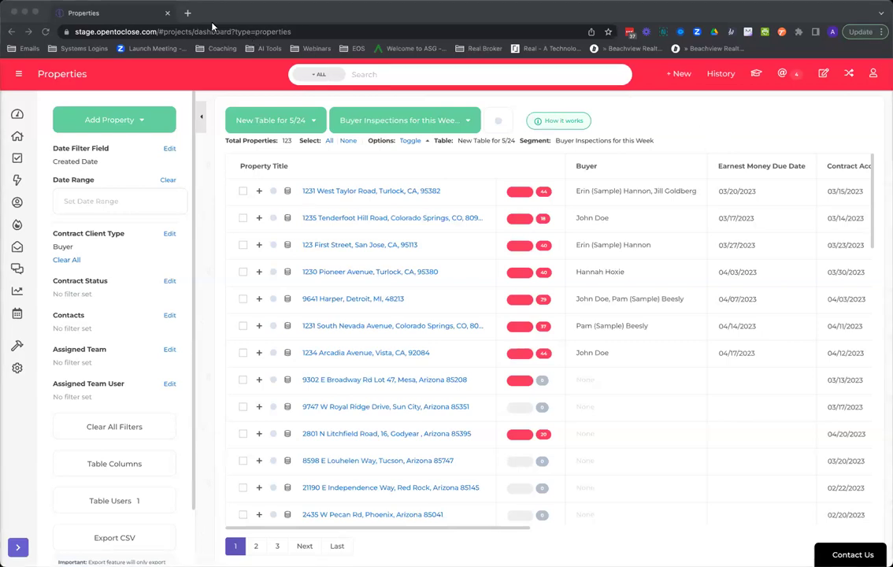
Step: Open opentoclose.com in a new browser tab and go to its Webinars page
{"action": "left_click", "coordinate": [188, 14]}
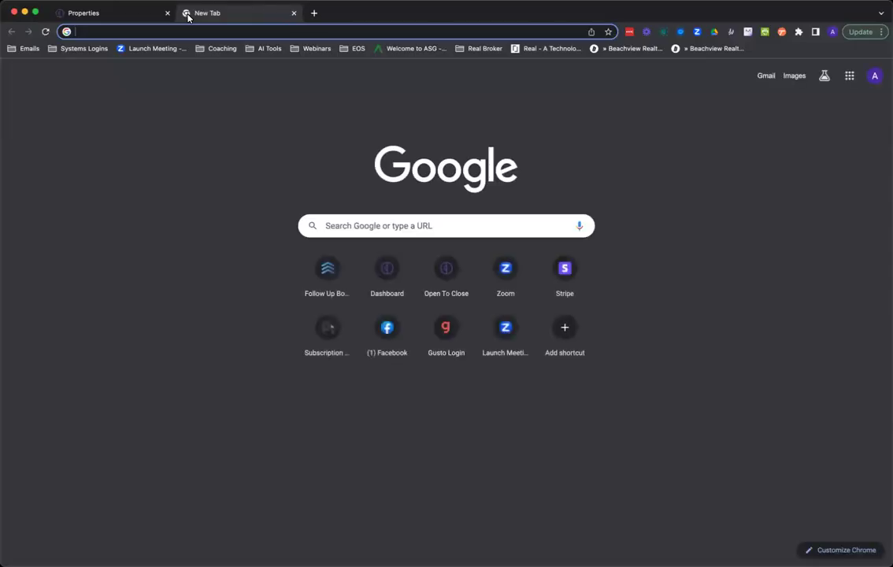
{"action": "type", "text": "opentoclose.com"}
{"action": "key", "text": "Return"}
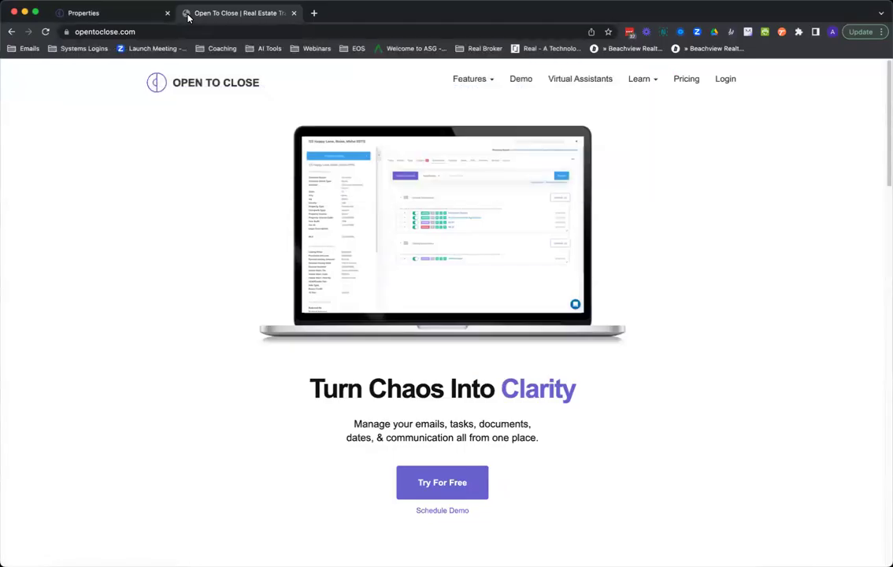
{"action": "mouse_move", "coordinate": [639, 82]}
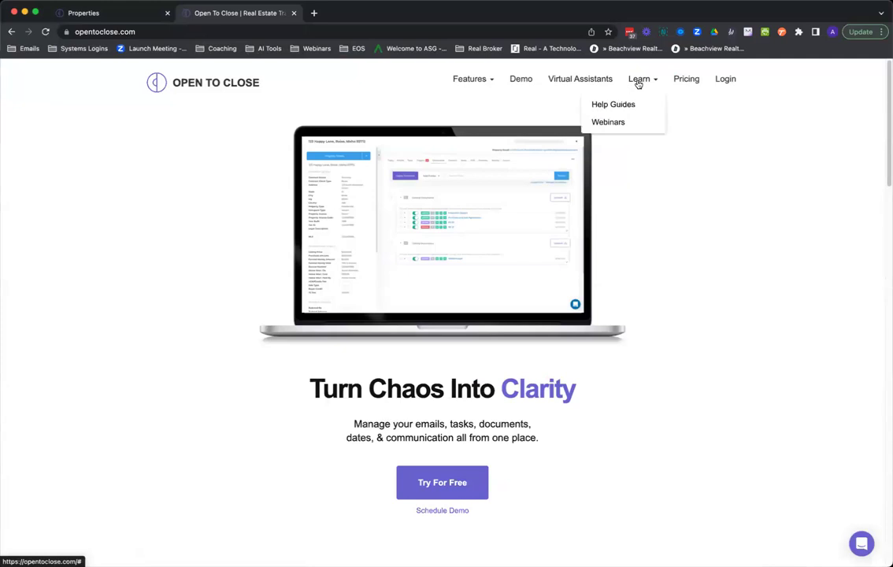
{"action": "left_click", "coordinate": [619, 123]}
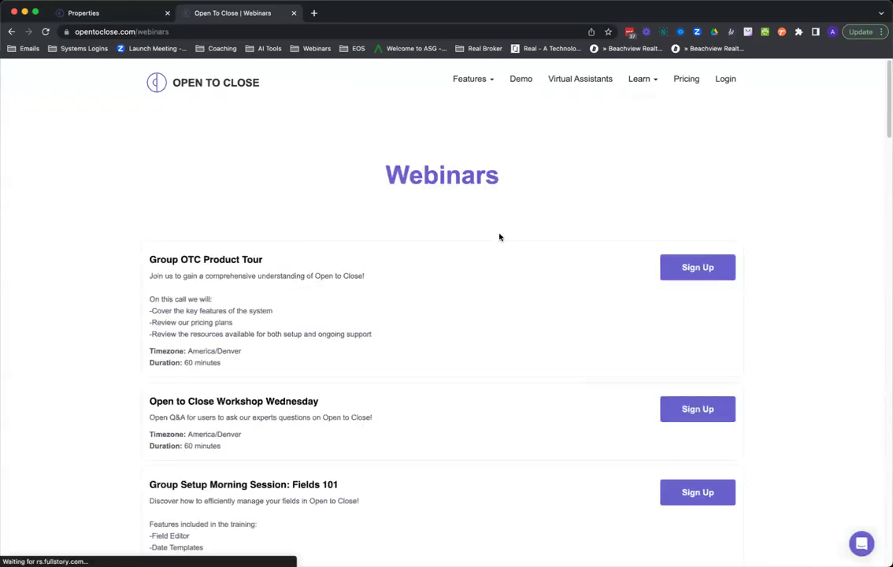
Step: Look through the listed webinars and group setup sessions, and return to the start of the list
{"action": "scroll", "coordinate": [500, 237], "scroll_direction": "down", "scroll_amount": 3}
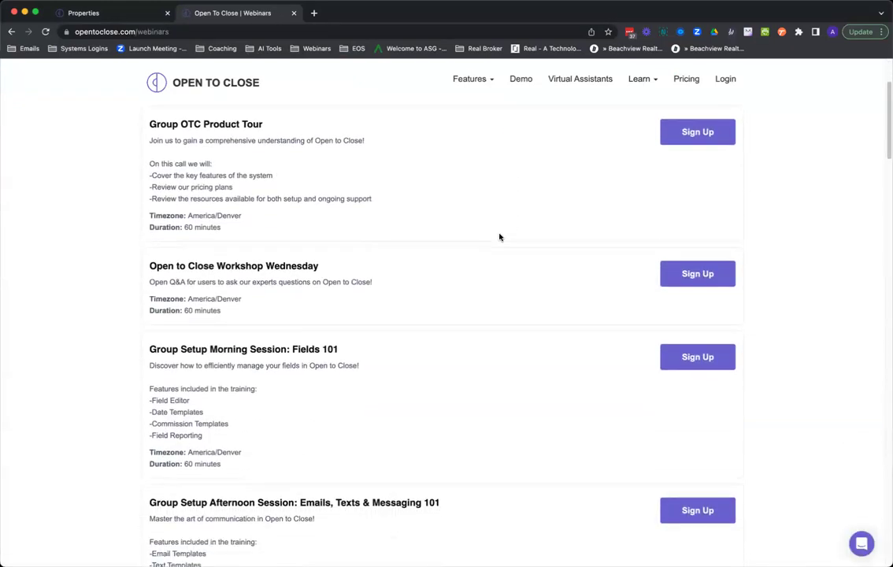
{"action": "scroll", "coordinate": [500, 237], "scroll_direction": "down", "scroll_amount": 1}
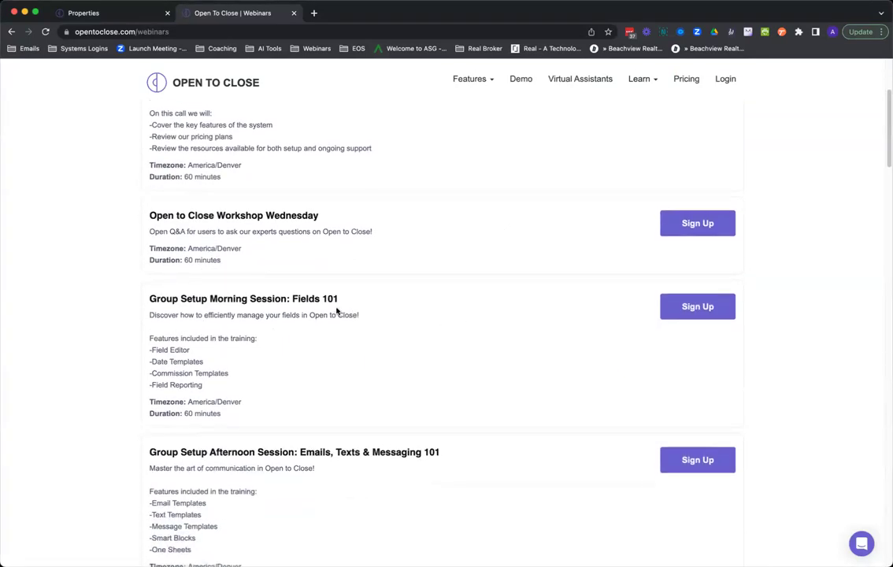
{"action": "scroll", "coordinate": [366, 381], "scroll_direction": "down", "scroll_amount": 2}
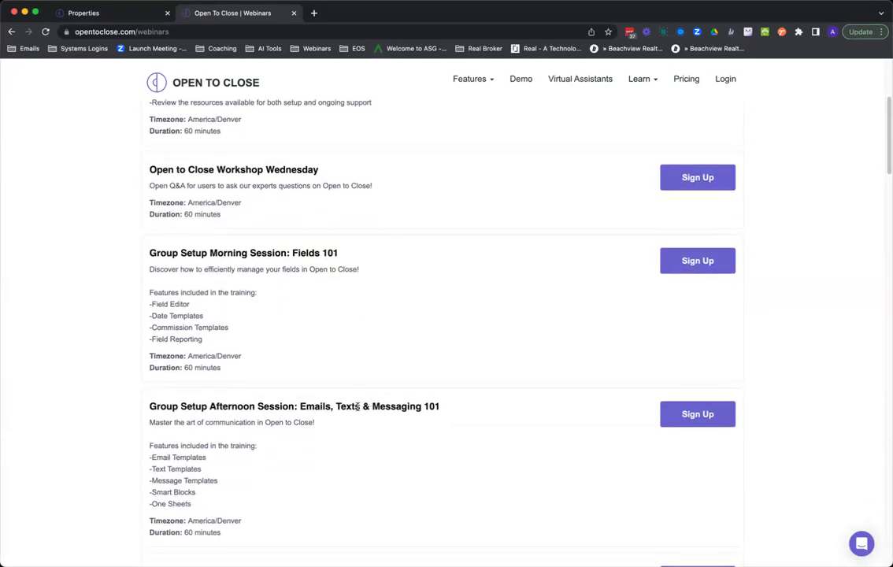
{"action": "scroll", "coordinate": [360, 404], "scroll_direction": "down", "scroll_amount": 7}
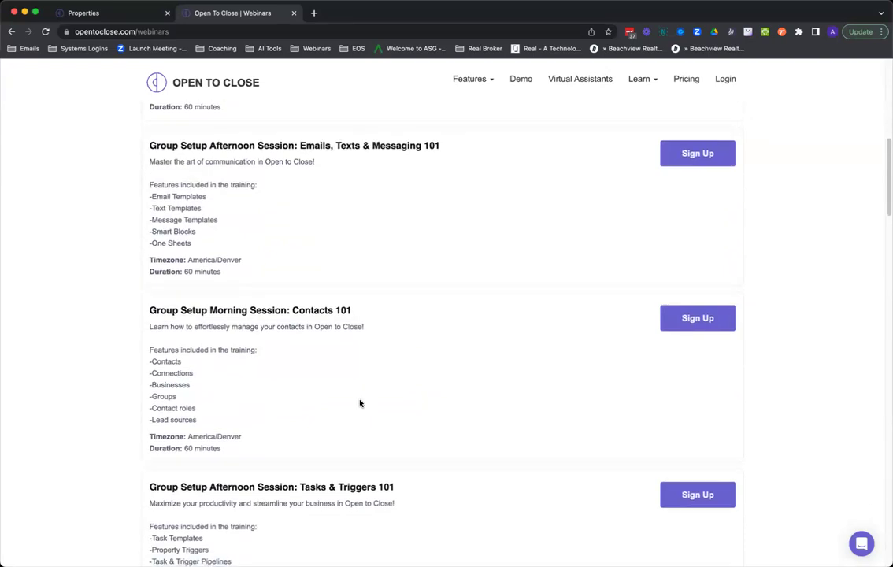
{"action": "scroll", "coordinate": [360, 399], "scroll_direction": "down", "scroll_amount": 7}
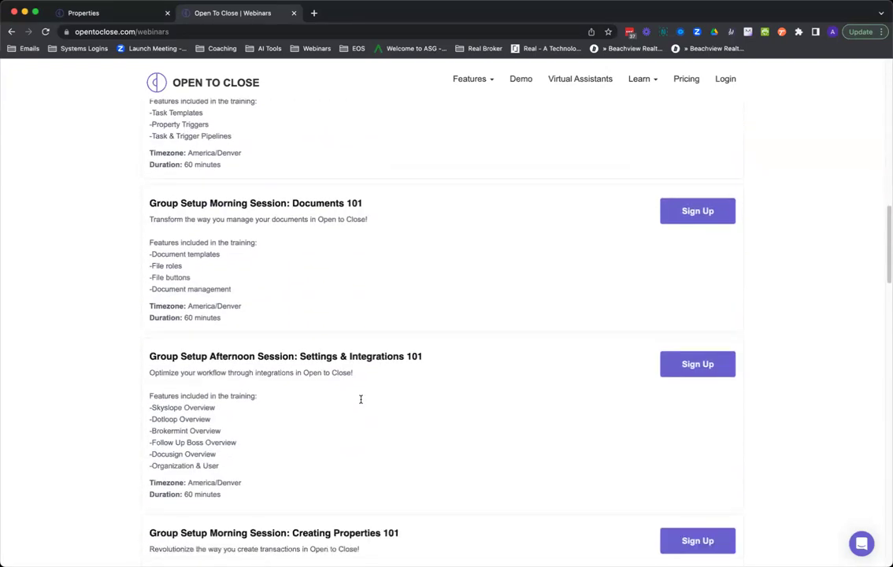
{"action": "scroll", "coordinate": [388, 377], "scroll_direction": "up", "scroll_amount": 15}
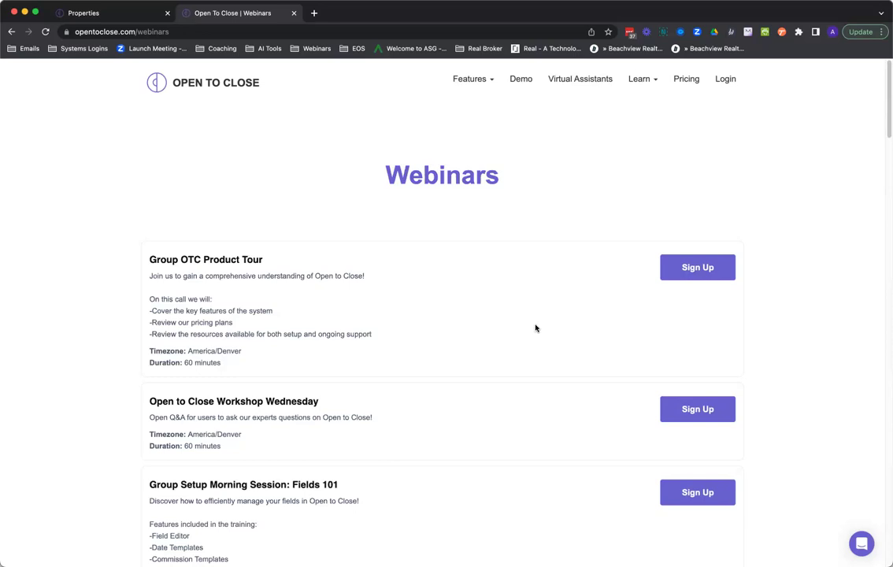
Step: Return to the Properties dashboard and look over the account options and the global settings options
{"action": "left_click", "coordinate": [111, 14]}
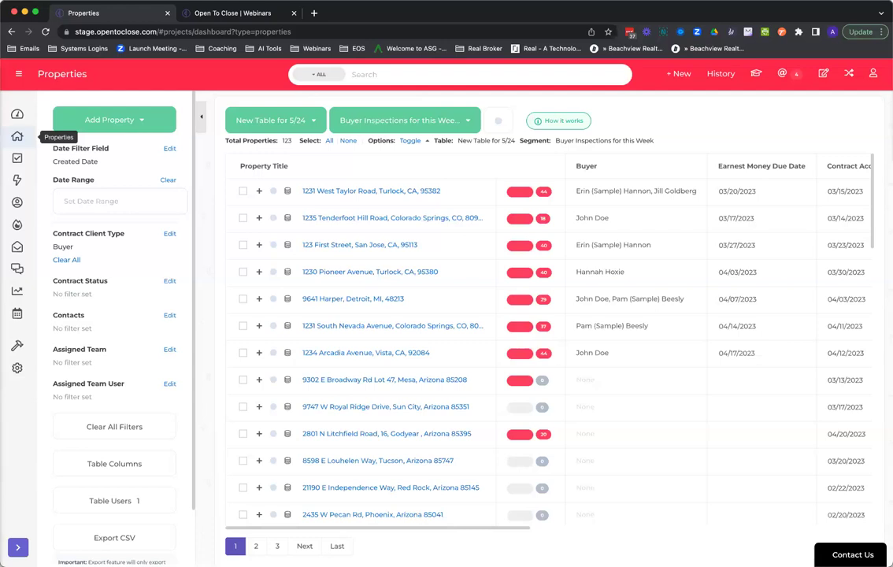
{"action": "left_click", "coordinate": [873, 74]}
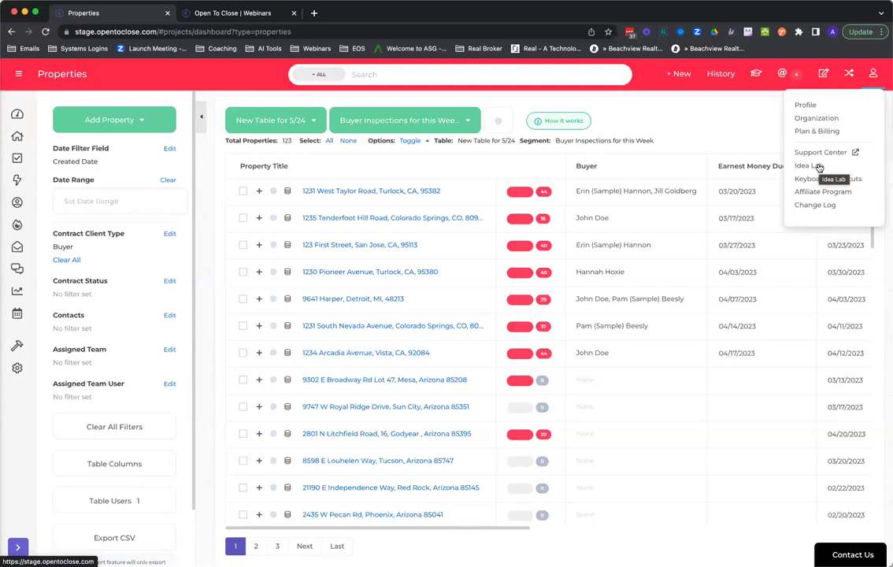
{"action": "left_click", "coordinate": [873, 75]}
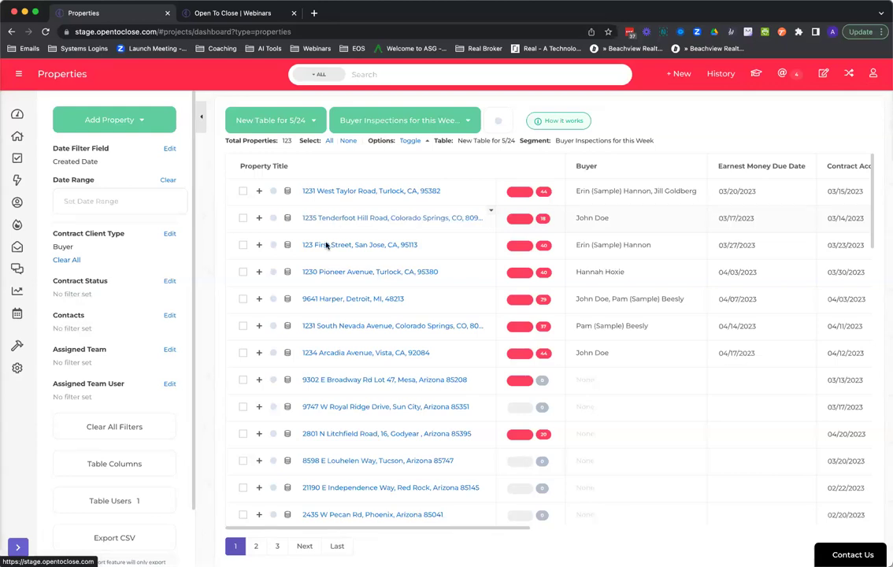
{"action": "left_click", "coordinate": [26, 369]}
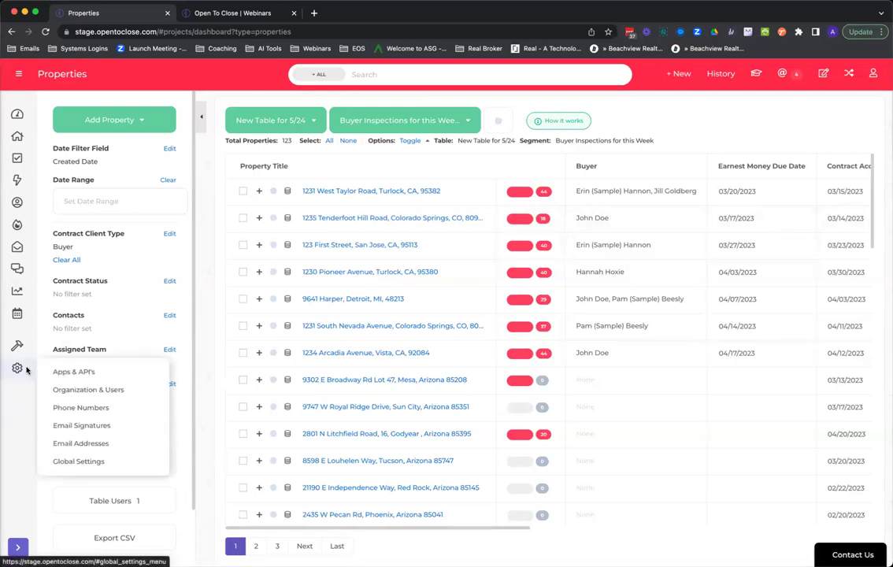
{"action": "left_click", "coordinate": [26, 369]}
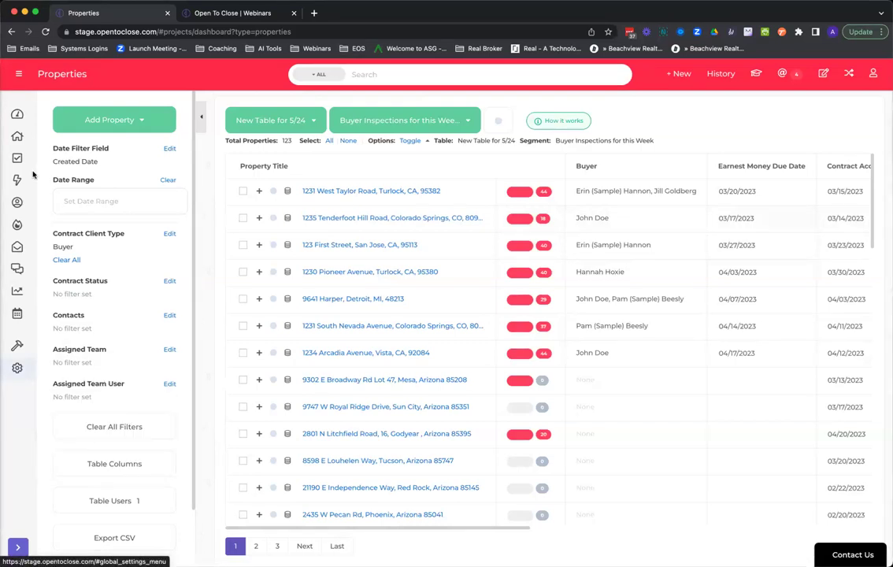
Step: Open the first property in the table and view its messages and its contacts
{"action": "left_click", "coordinate": [328, 191]}
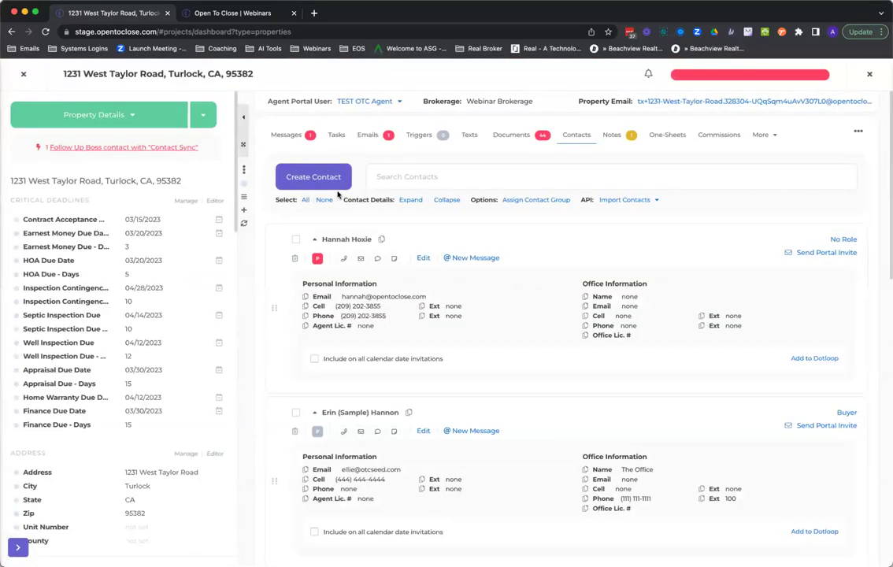
{"action": "left_click", "coordinate": [290, 136]}
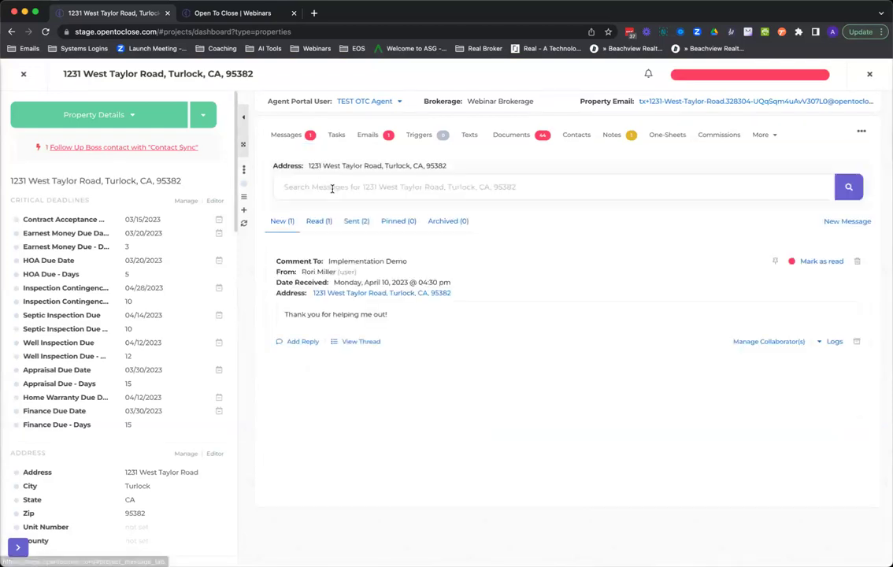
{"action": "left_click", "coordinate": [572, 142]}
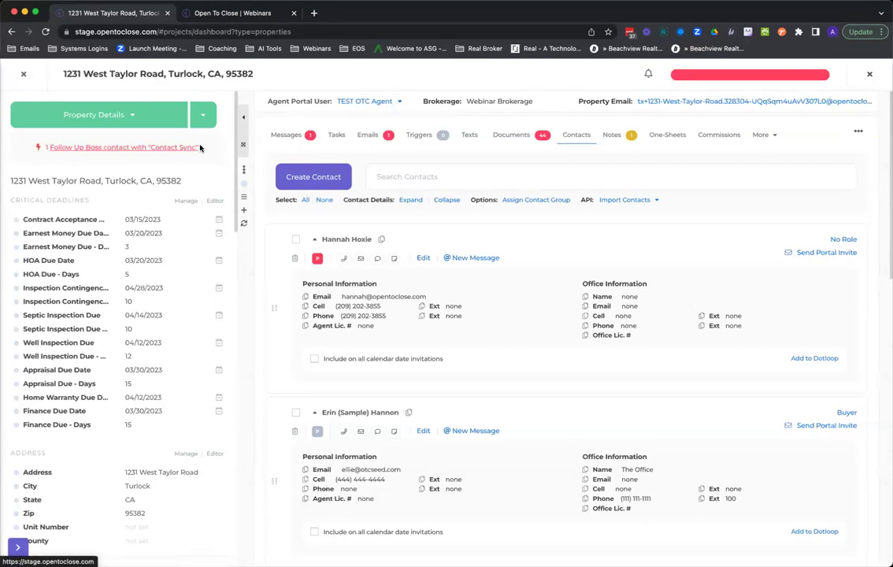
Step: Review the choices for Default Details Tab and Default Communication Tab in the property's Defaults & Settings, and close the settings
{"action": "left_click", "coordinate": [181, 111]}
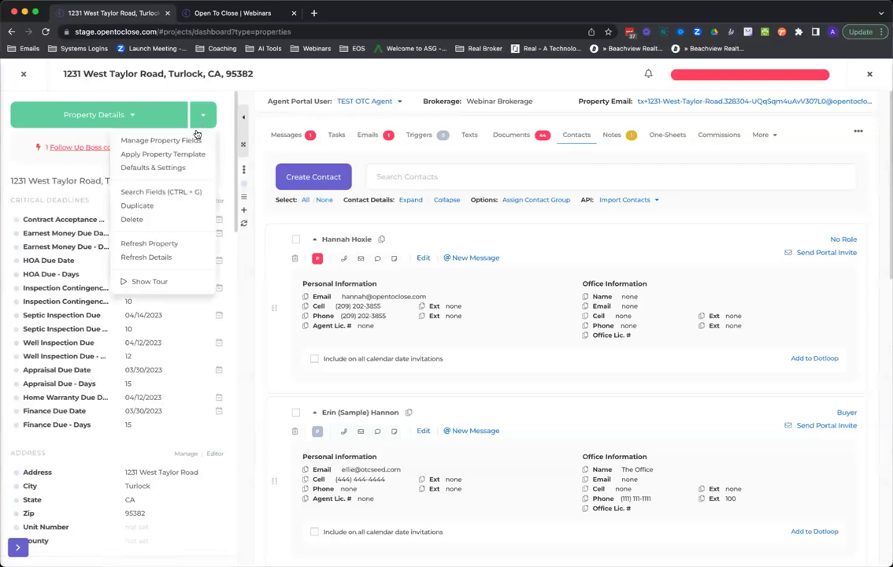
{"action": "left_click", "coordinate": [177, 169]}
{"action": "scroll", "coordinate": [177, 233], "scroll_direction": "down", "scroll_amount": 2}
{"action": "scroll", "coordinate": [176, 241], "scroll_direction": "down", "scroll_amount": 10}
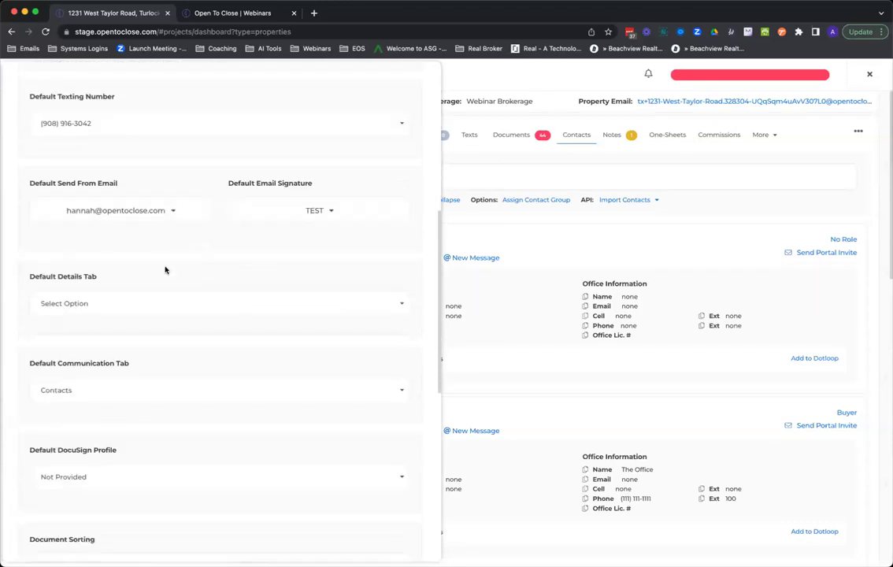
{"action": "left_click", "coordinate": [114, 305]}
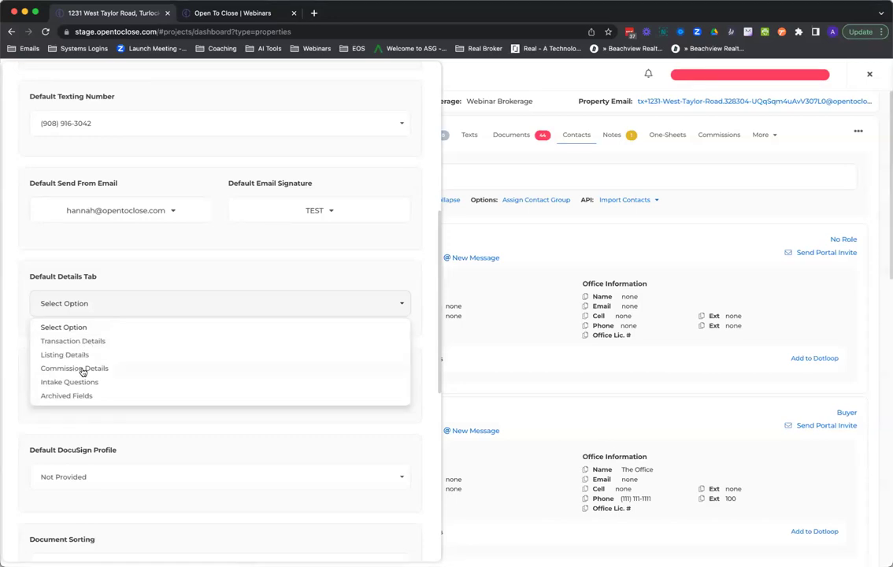
{"action": "left_click", "coordinate": [93, 310]}
{"action": "left_click", "coordinate": [90, 397]}
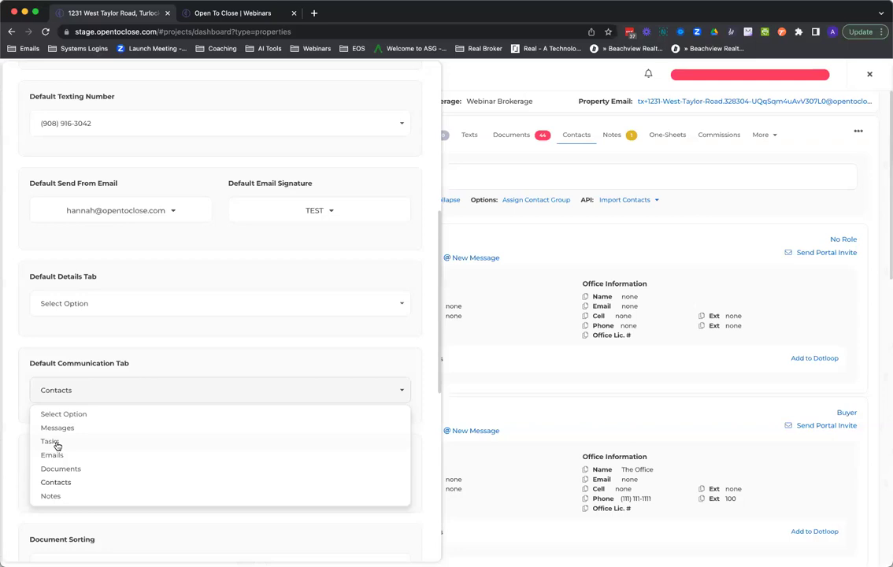
{"action": "left_click", "coordinate": [121, 393]}
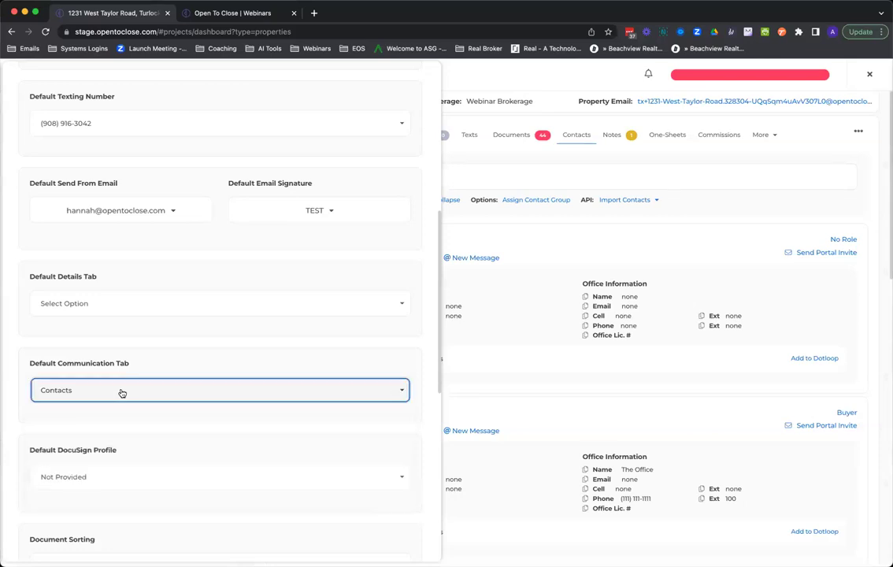
{"action": "scroll", "coordinate": [272, 127], "scroll_direction": "up", "scroll_amount": 5}
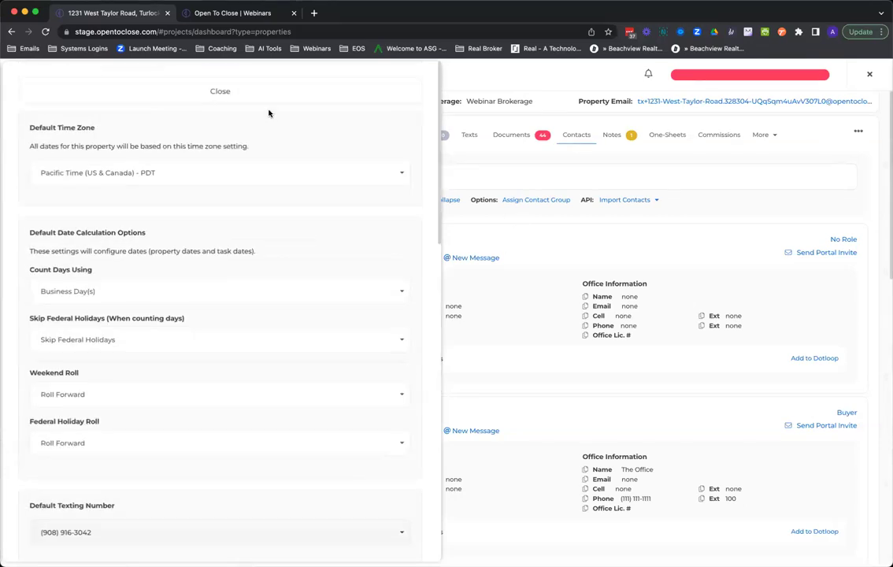
{"action": "left_click", "coordinate": [308, 97]}
Step: View the property's task list and close the property
{"action": "left_click", "coordinate": [325, 134]}
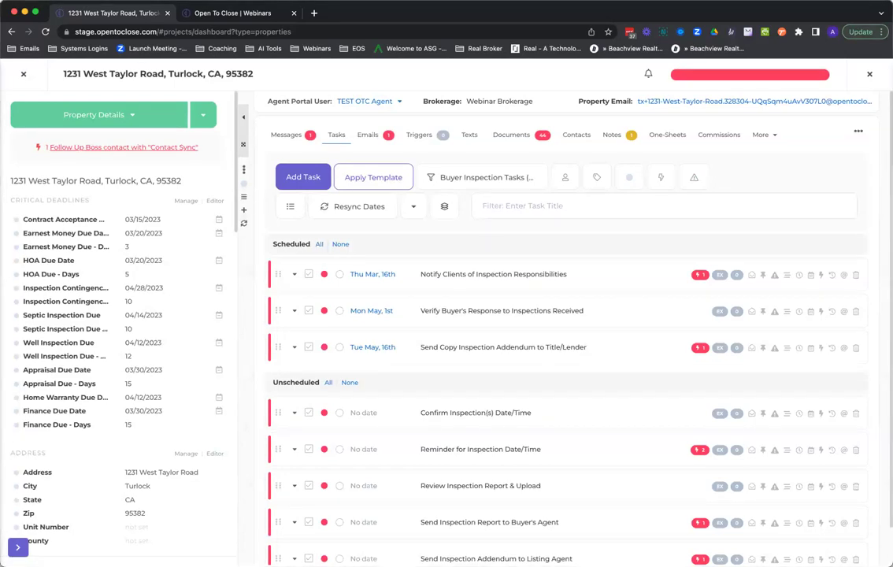
{"action": "left_click", "coordinate": [23, 76]}
Step: Open the Form Conditions of the Buyers Residential Contract (OTC1) intake form template
{"action": "mouse_move", "coordinate": [30, 345]}
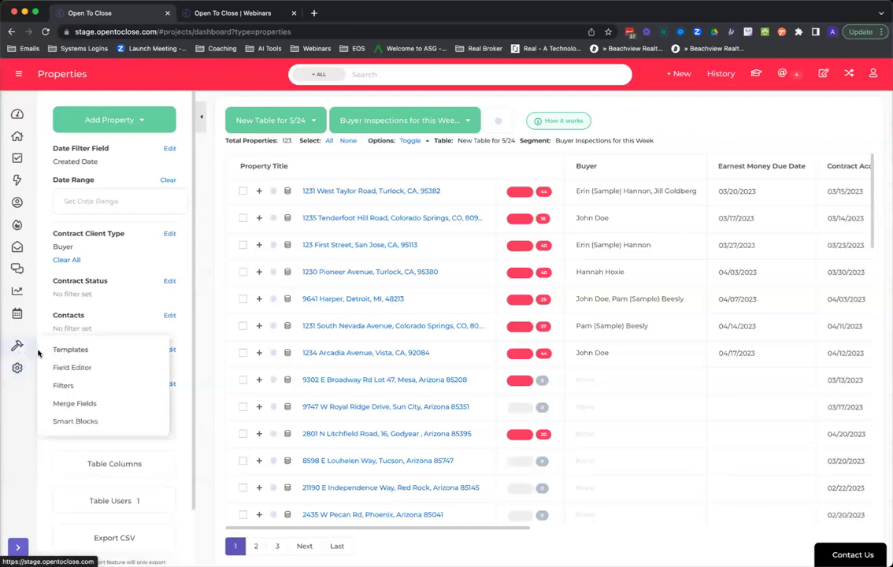
{"action": "left_click", "coordinate": [57, 349]}
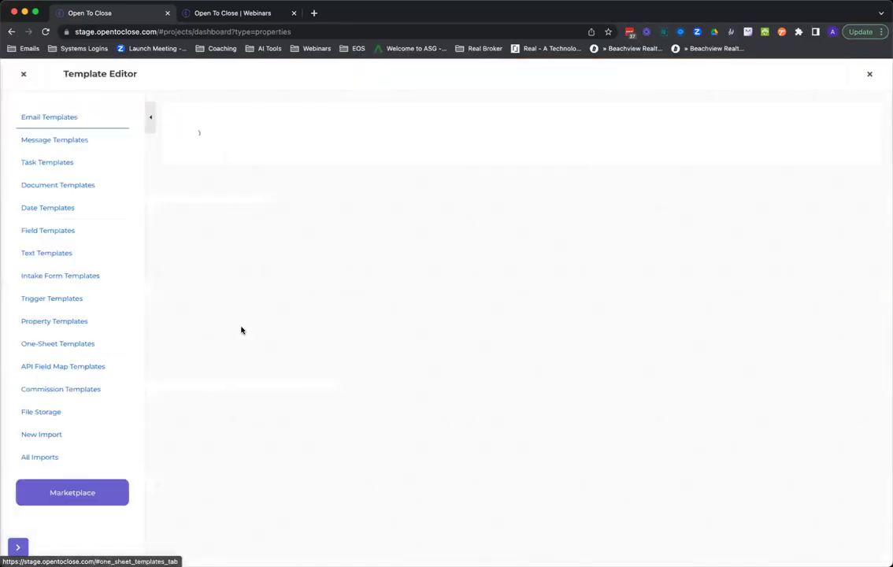
{"action": "left_click", "coordinate": [78, 276]}
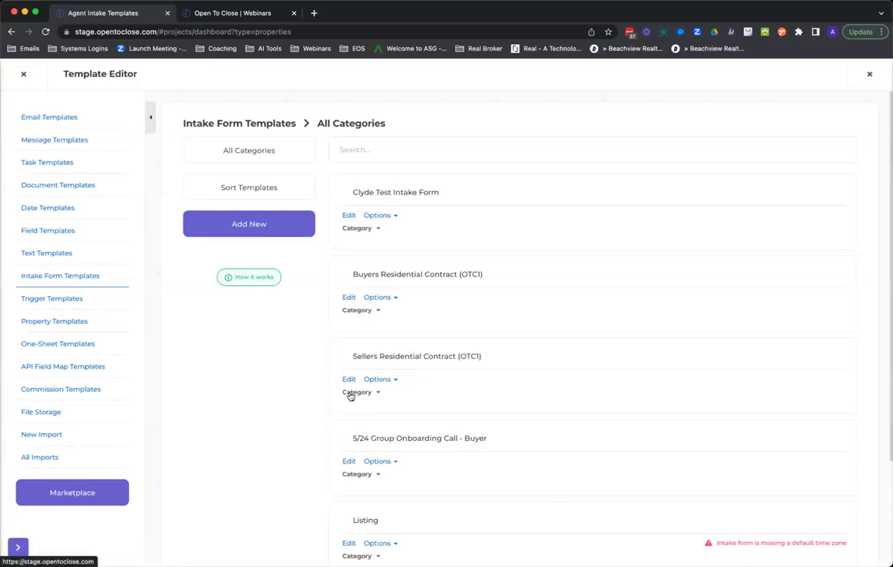
{"action": "left_click", "coordinate": [346, 299]}
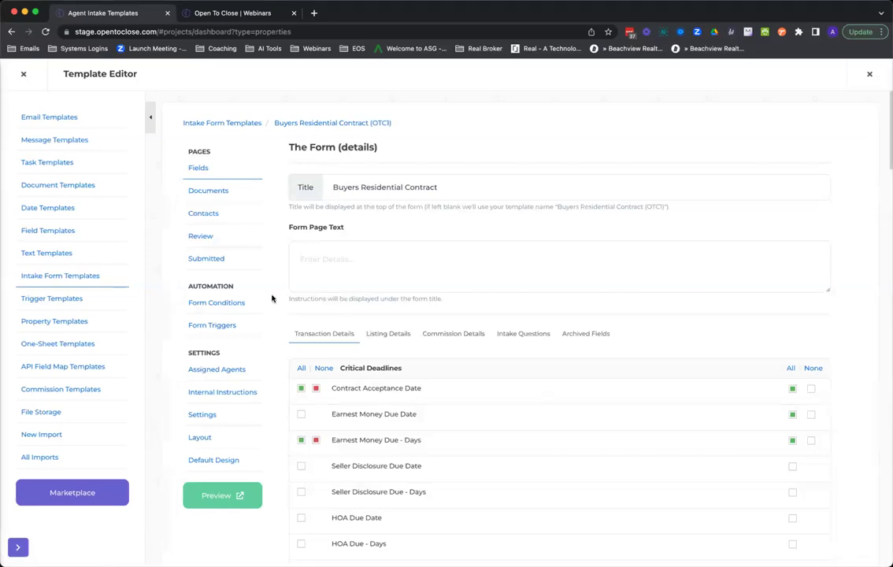
{"action": "left_click", "coordinate": [224, 307]}
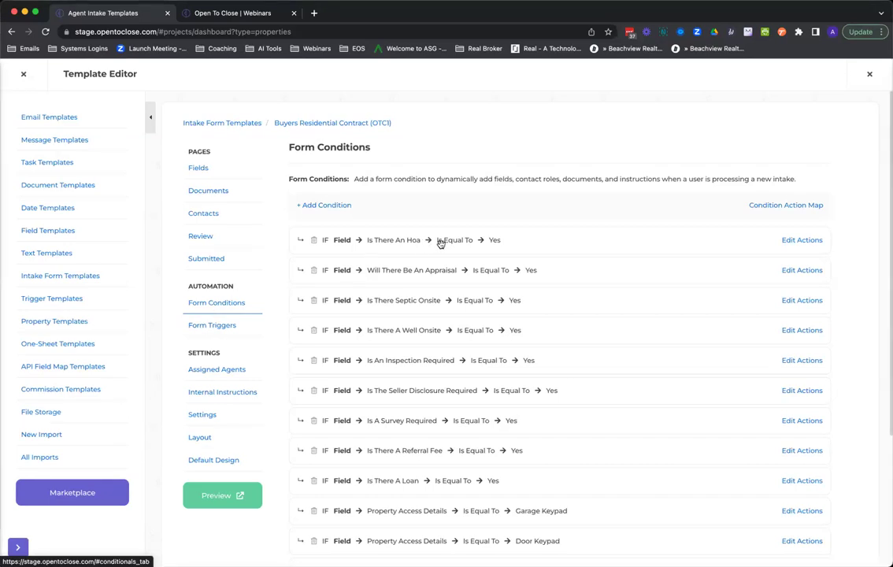
Step: Review the actions of the "Is There An Hoa" and "Will There Be An Appraisal" form conditions
{"action": "left_click", "coordinate": [790, 241]}
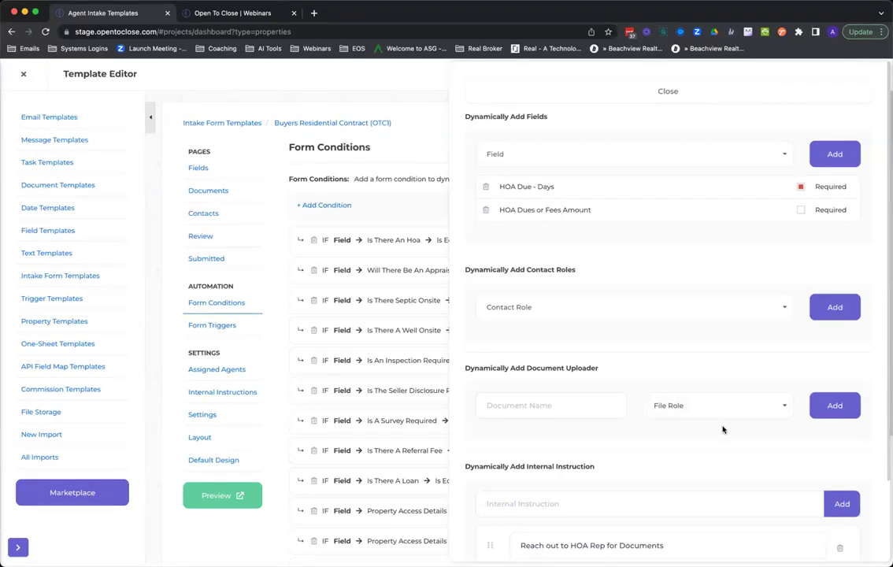
{"action": "scroll", "coordinate": [642, 389], "scroll_direction": "down", "scroll_amount": 3}
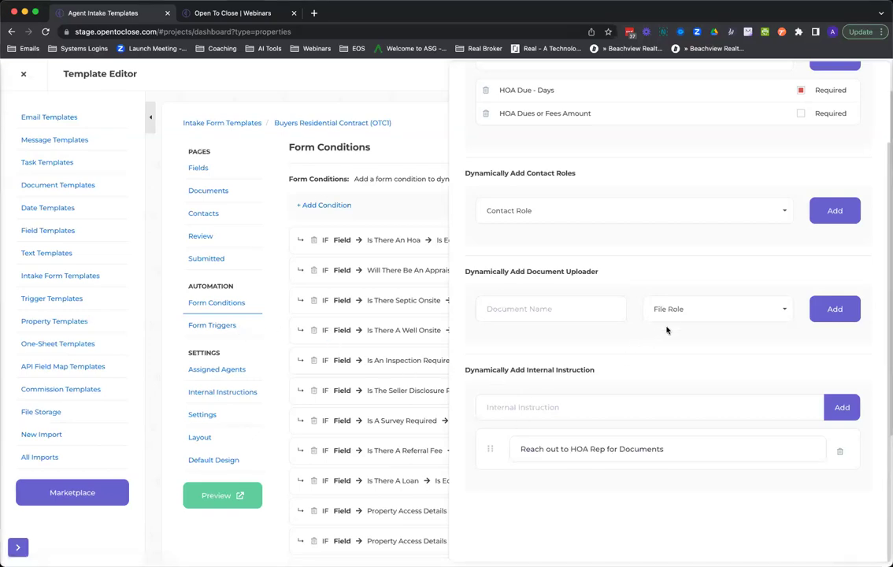
{"action": "scroll", "coordinate": [599, 236], "scroll_direction": "up", "scroll_amount": 3}
{"action": "left_click", "coordinate": [668, 93]}
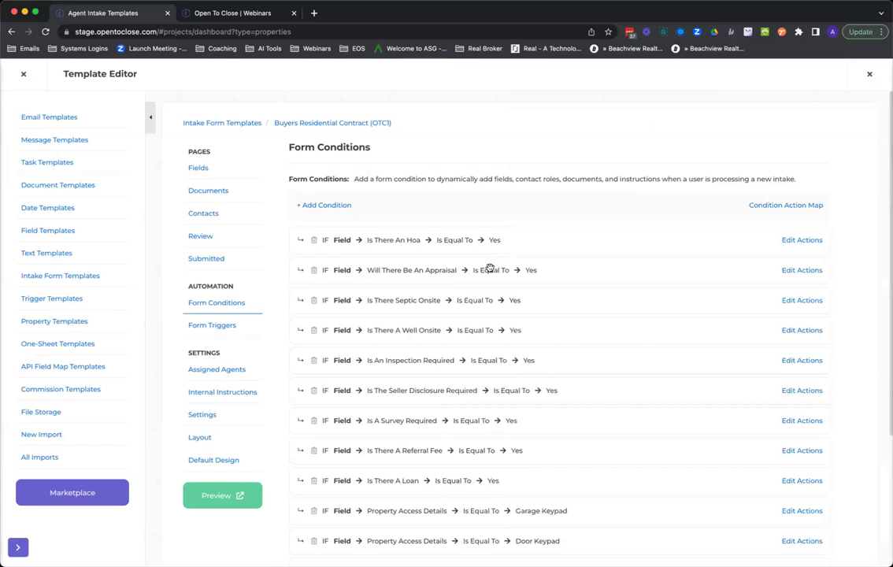
{"action": "left_click", "coordinate": [784, 272]}
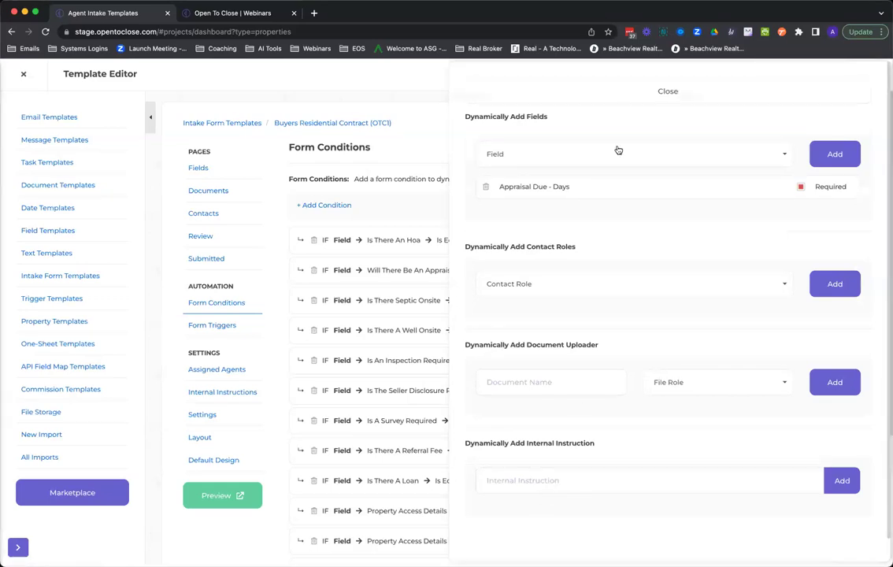
{"action": "left_click", "coordinate": [612, 92]}
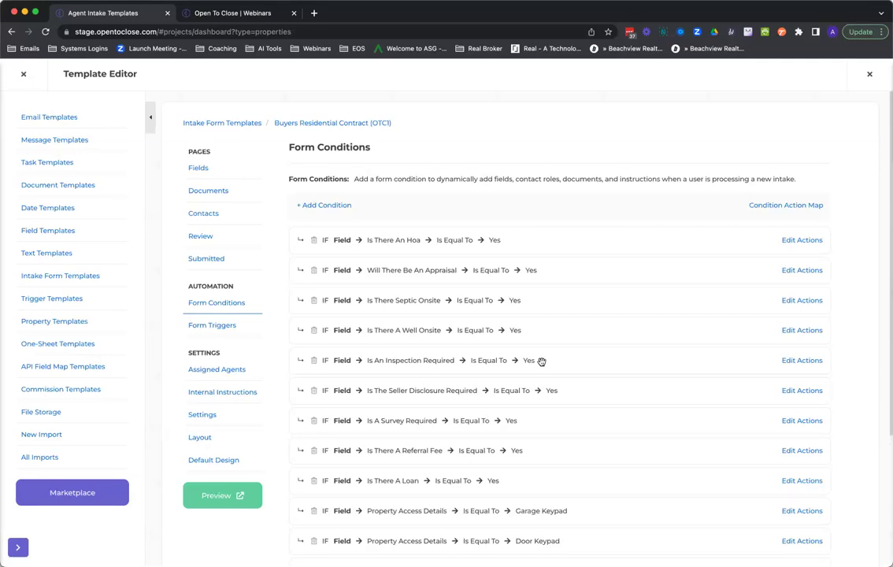
Step: Open the Form Triggers of the intake form template and review the triggers that add due dates, field sections and document and task templates
{"action": "left_click", "coordinate": [223, 325]}
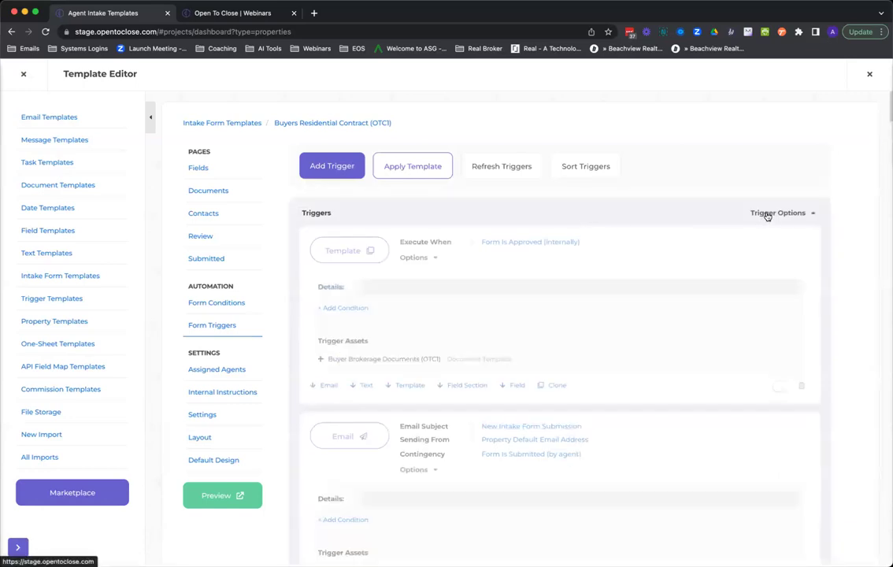
{"action": "scroll", "coordinate": [715, 252], "scroll_direction": "down", "scroll_amount": 10}
{"action": "scroll", "coordinate": [714, 254], "scroll_direction": "down", "scroll_amount": 10}
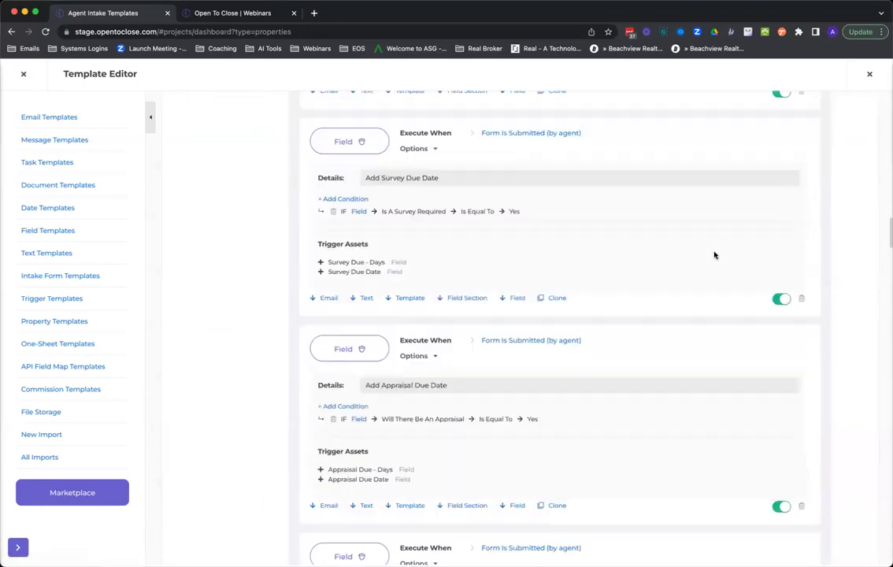
{"action": "scroll", "coordinate": [715, 254], "scroll_direction": "up", "scroll_amount": 3}
{"action": "scroll", "coordinate": [711, 253], "scroll_direction": "up", "scroll_amount": 1}
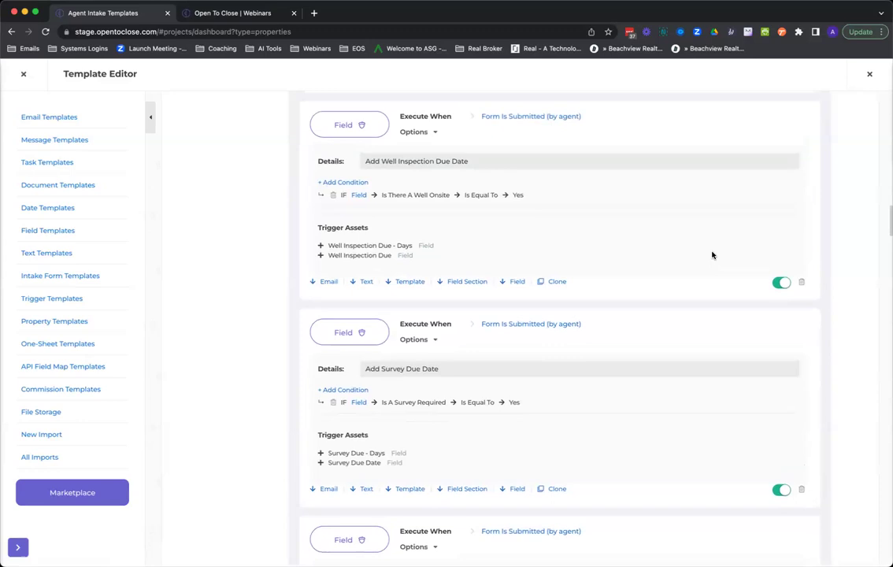
{"action": "scroll", "coordinate": [620, 275], "scroll_direction": "down", "scroll_amount": 1}
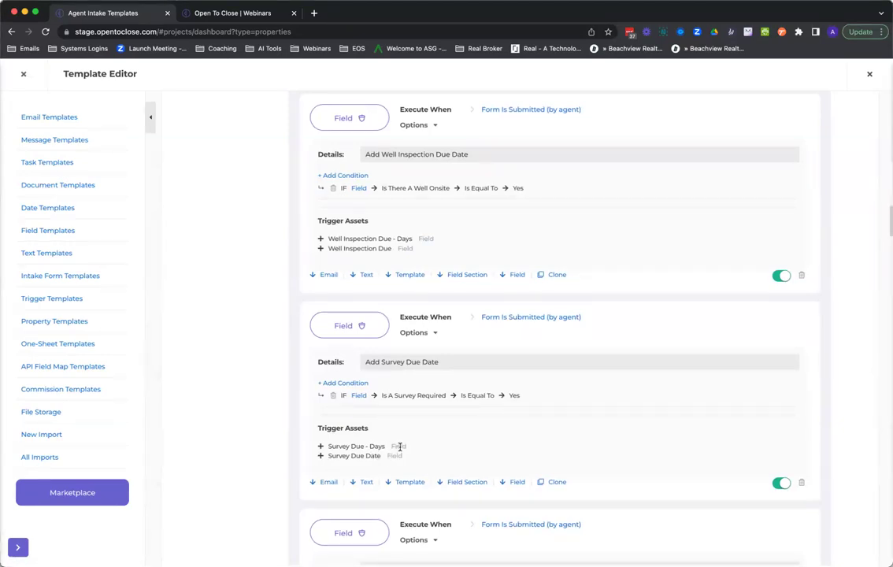
{"action": "scroll", "coordinate": [400, 446], "scroll_direction": "down", "scroll_amount": 4}
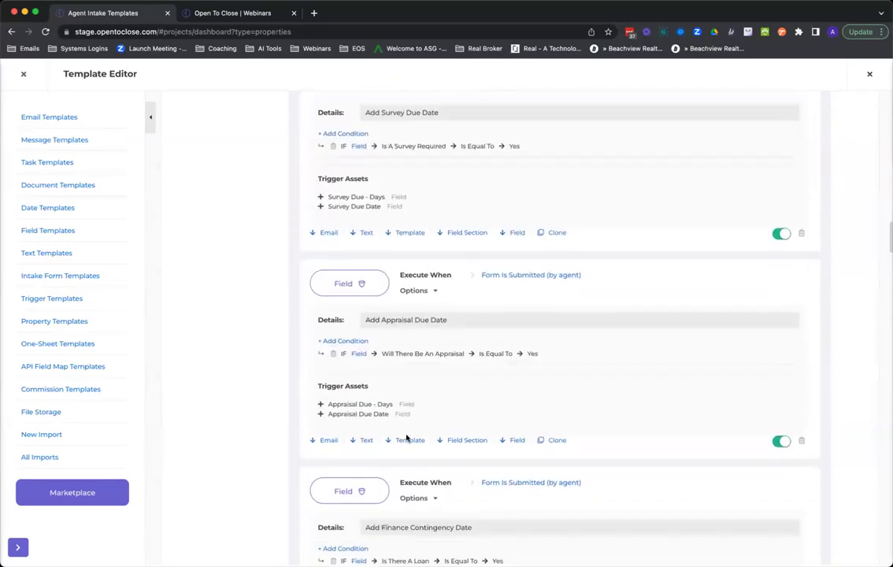
{"action": "scroll", "coordinate": [406, 438], "scroll_direction": "down", "scroll_amount": 20}
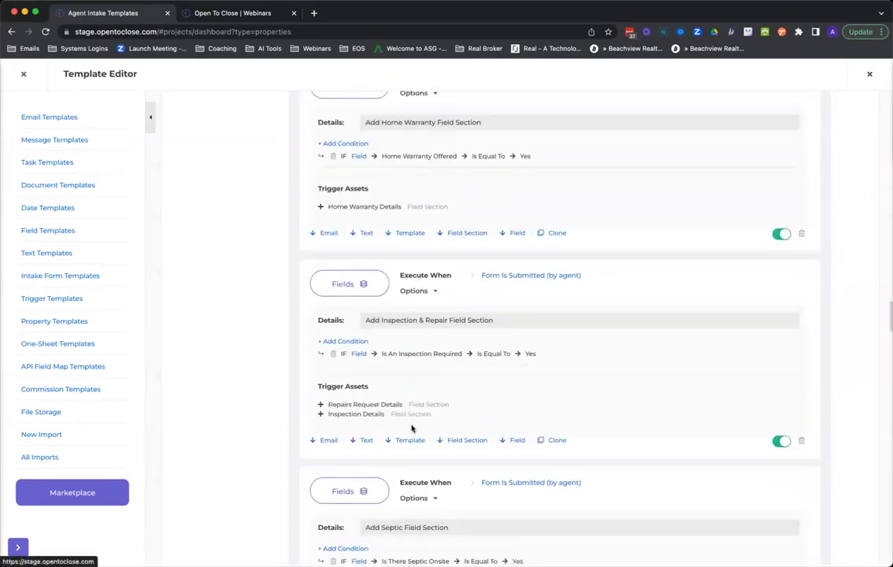
{"action": "scroll", "coordinate": [411, 429], "scroll_direction": "down", "scroll_amount": 20}
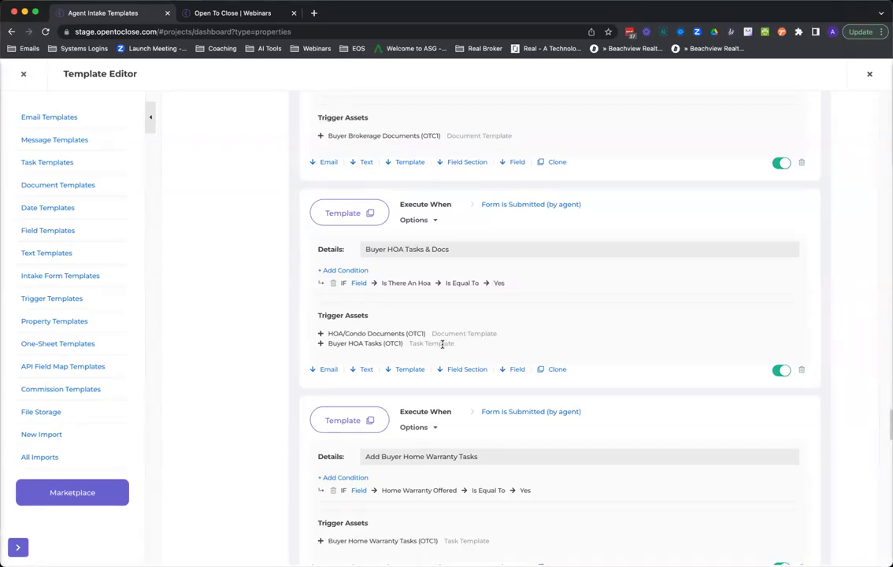
Step: Review the field section triggers again, from the referral section back to the HOA section, and return to the start of the trigger list
{"action": "scroll", "coordinate": [442, 344], "scroll_direction": "up", "scroll_amount": 8}
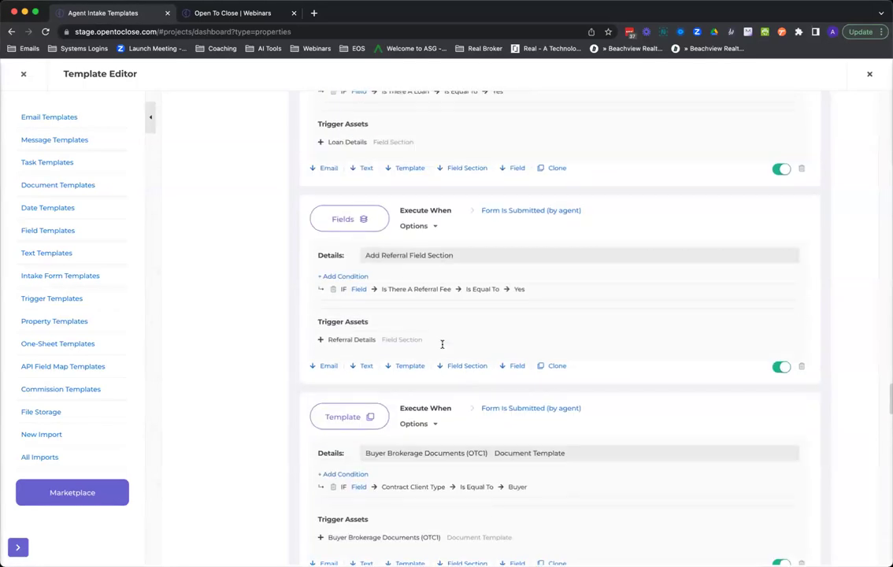
{"action": "scroll", "coordinate": [442, 346], "scroll_direction": "up", "scroll_amount": 5}
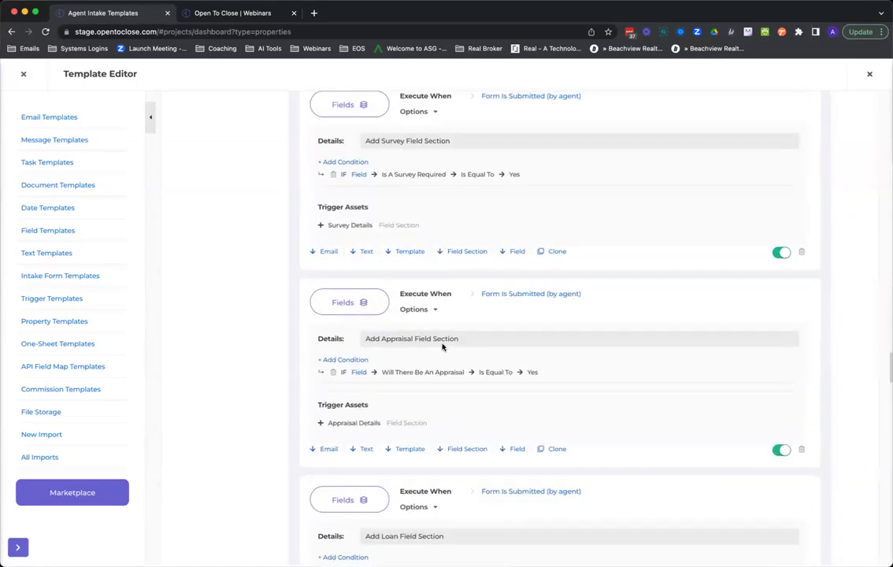
{"action": "scroll", "coordinate": [442, 347], "scroll_direction": "up", "scroll_amount": 5}
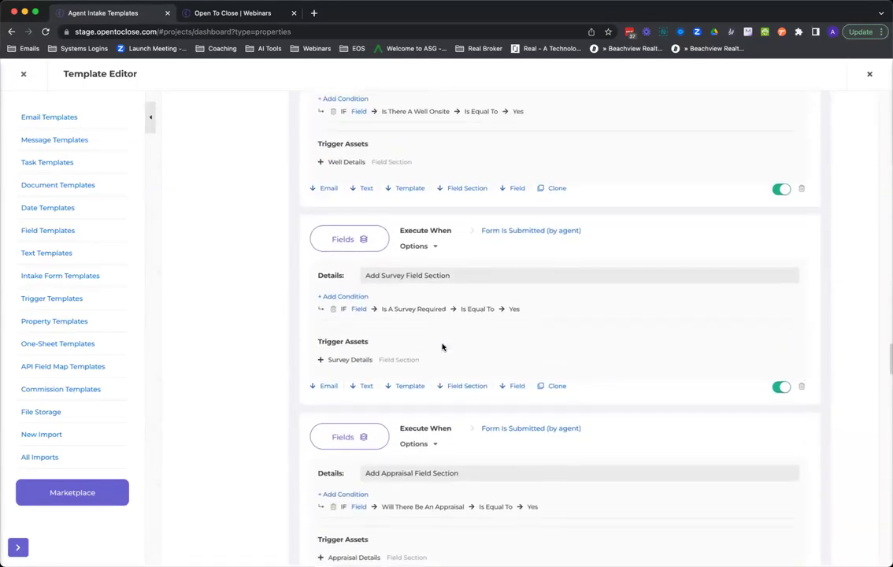
{"action": "scroll", "coordinate": [442, 347], "scroll_direction": "up", "scroll_amount": 5}
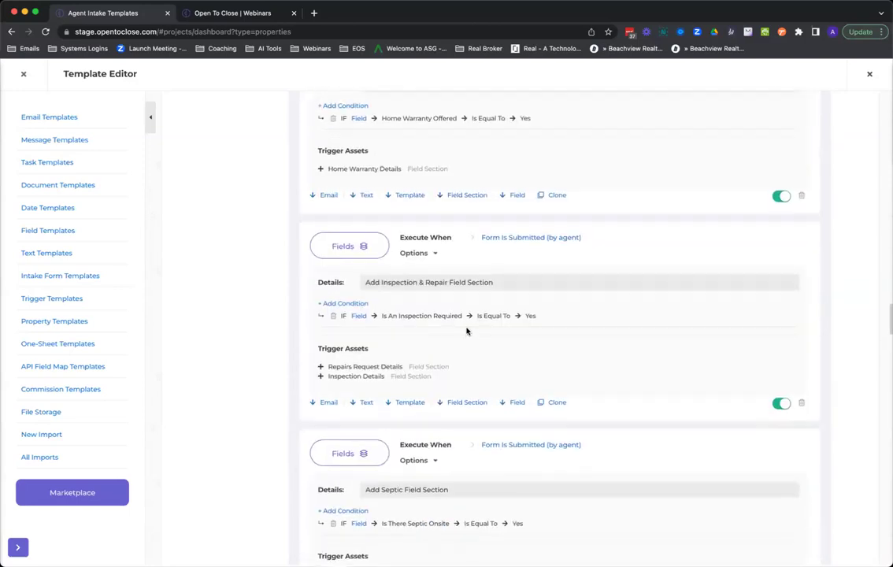
{"action": "scroll", "coordinate": [466, 329], "scroll_direction": "up", "scroll_amount": 1}
{"action": "scroll", "coordinate": [439, 195], "scroll_direction": "up", "scroll_amount": 4}
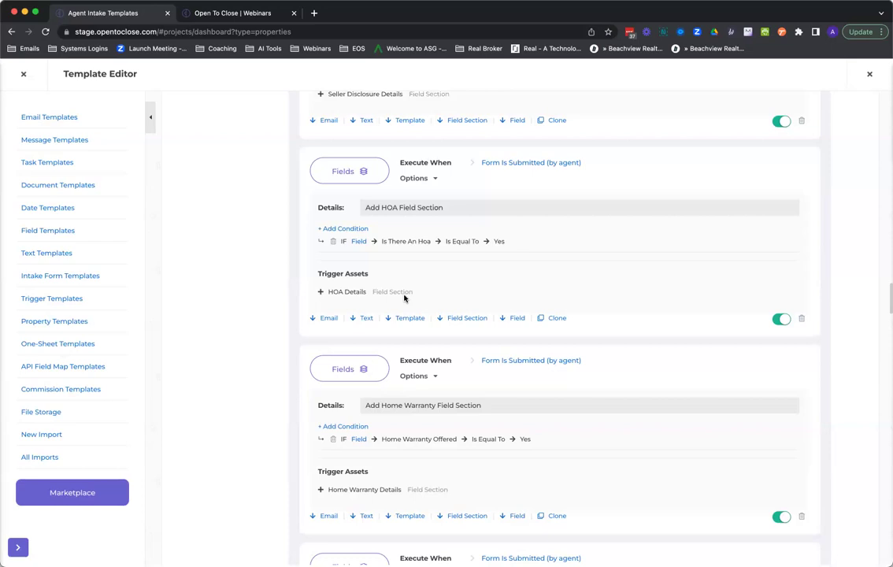
{"action": "scroll", "coordinate": [390, 278], "scroll_direction": "up", "scroll_amount": 20}
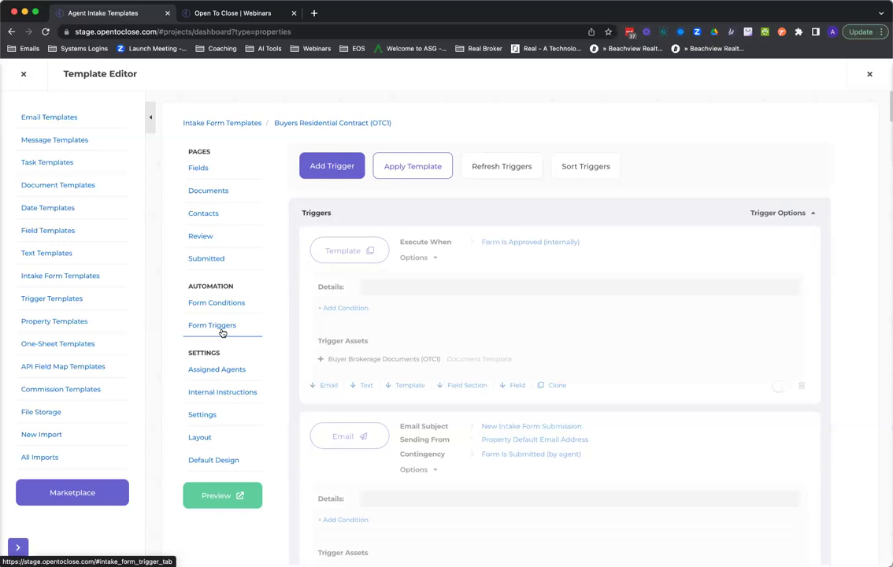
Step: Close the Template Editor and show the Intake Submission triggers of the first property in the table
{"action": "left_click", "coordinate": [23, 77]}
{"action": "left_click", "coordinate": [311, 189]}
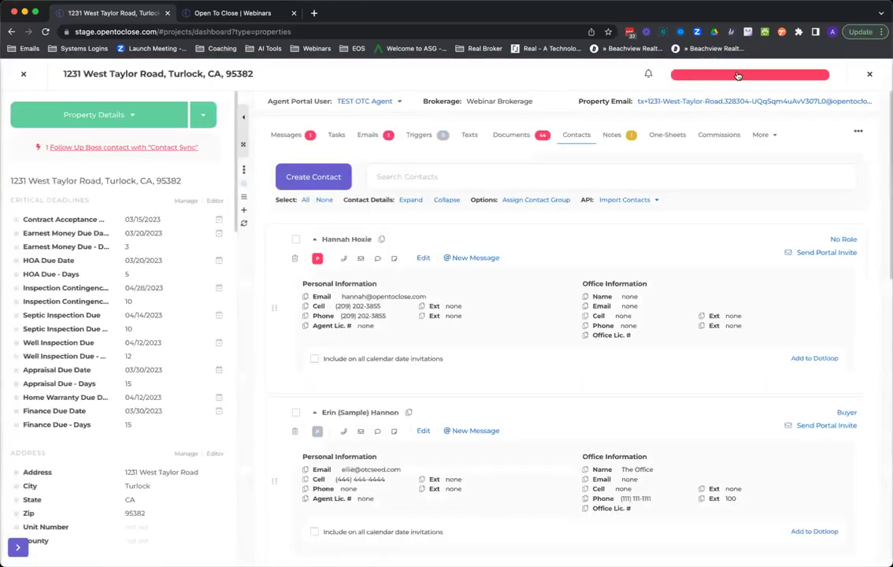
{"action": "left_click", "coordinate": [738, 76]}
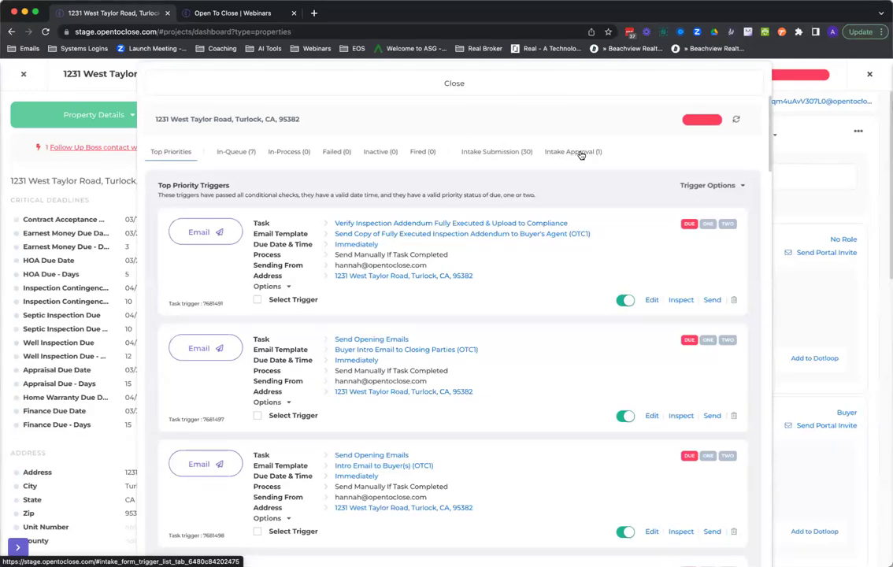
{"action": "left_click", "coordinate": [491, 158]}
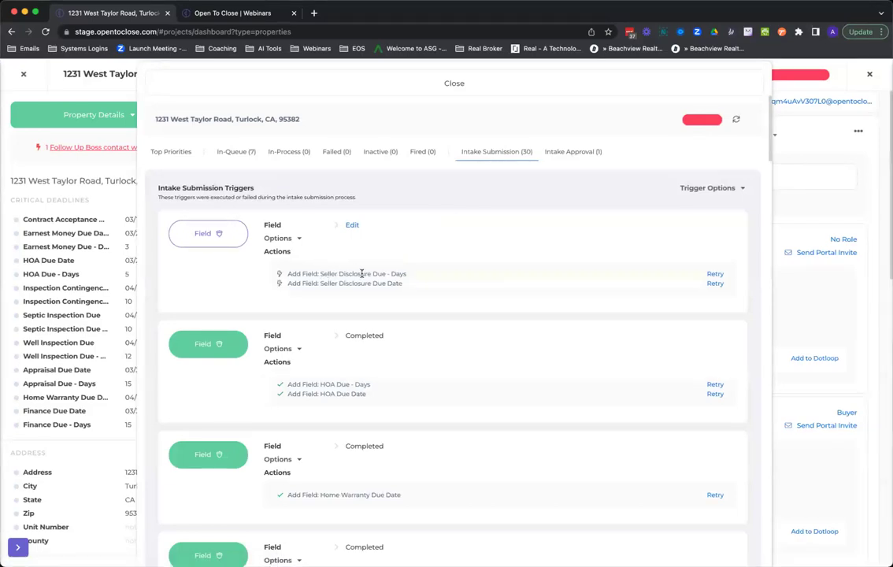
Step: Review the Intake Submission triggers, expanding the options of the Financing Docs template trigger and the Referral Details field section trigger
{"action": "scroll", "coordinate": [361, 273], "scroll_direction": "down", "scroll_amount": 2}
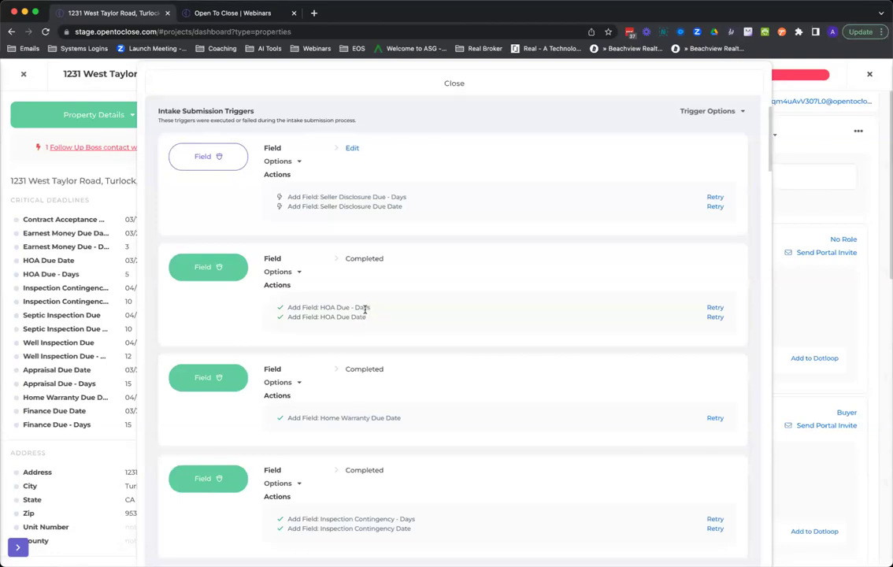
{"action": "scroll", "coordinate": [363, 321], "scroll_direction": "down", "scroll_amount": 7}
{"action": "scroll", "coordinate": [363, 324], "scroll_direction": "down", "scroll_amount": 10}
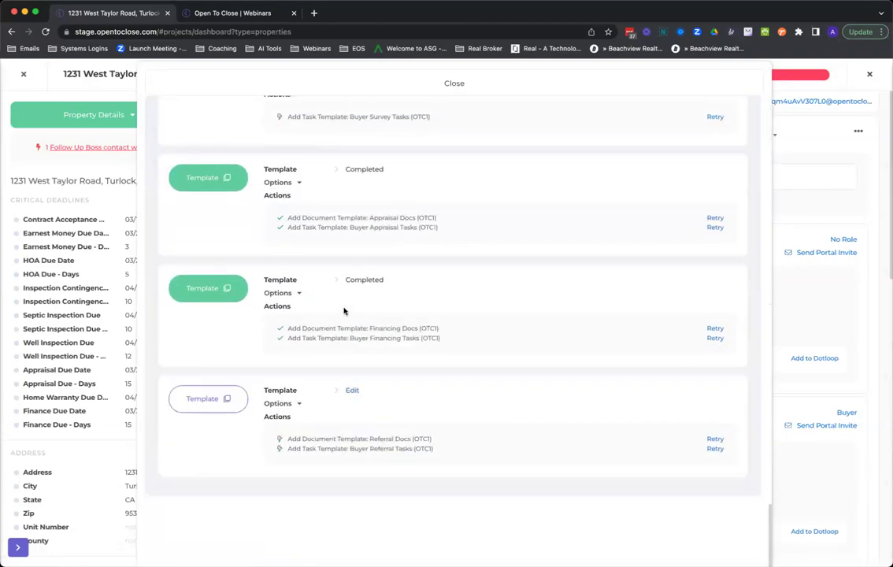
{"action": "left_click", "coordinate": [299, 294]}
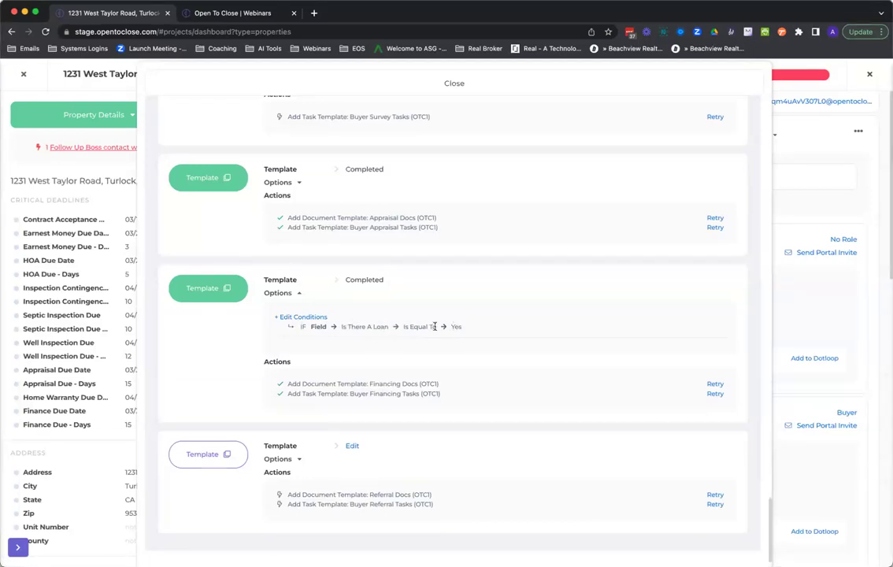
{"action": "scroll", "coordinate": [364, 204], "scroll_direction": "up", "scroll_amount": 5}
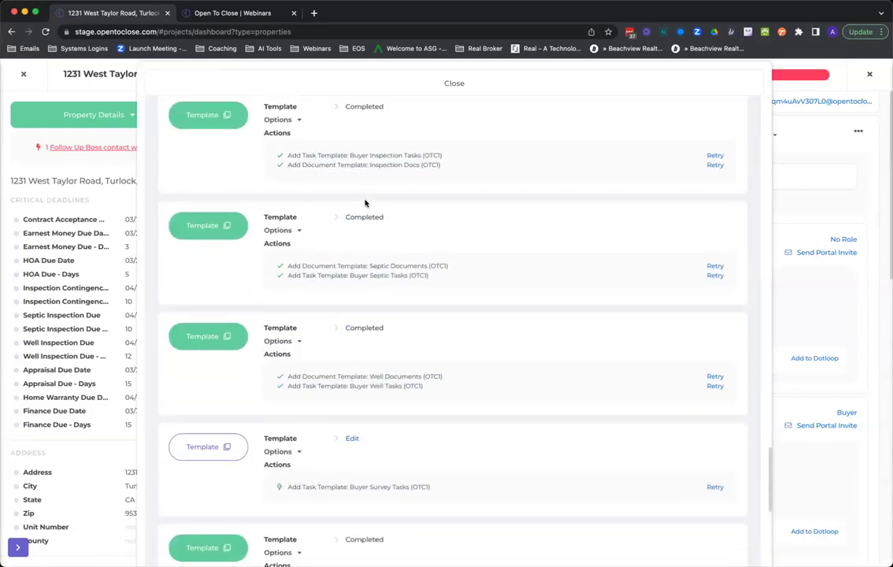
{"action": "scroll", "coordinate": [364, 204], "scroll_direction": "up", "scroll_amount": 3}
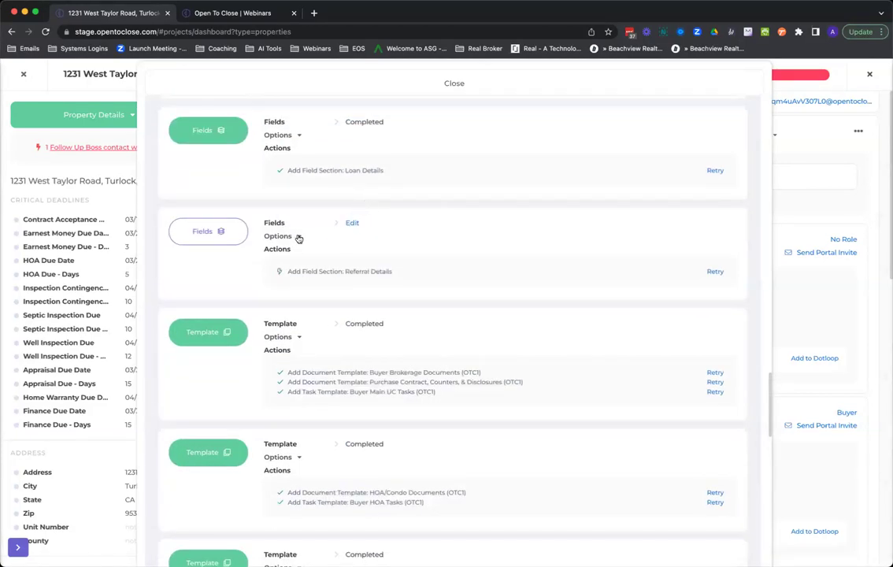
{"action": "left_click", "coordinate": [298, 237]}
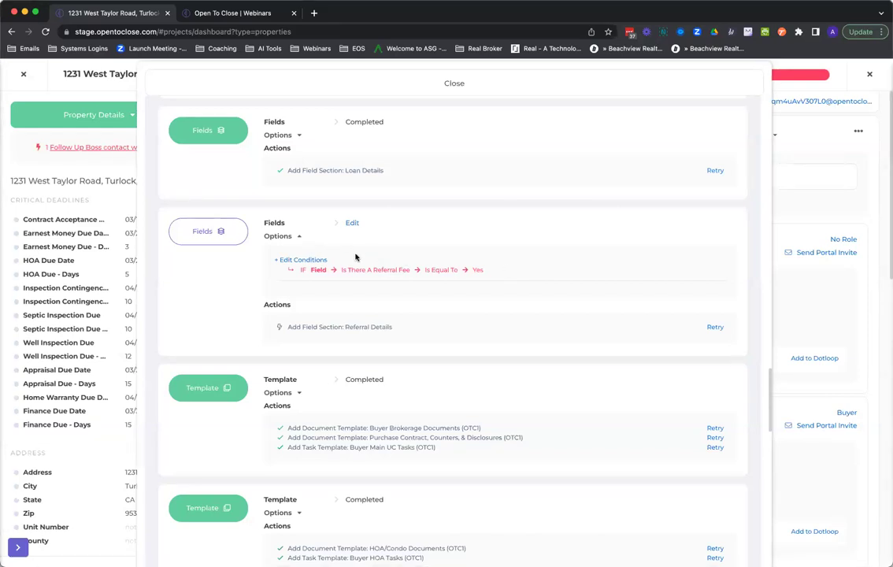
{"action": "scroll", "coordinate": [355, 257], "scroll_direction": "up", "scroll_amount": 15}
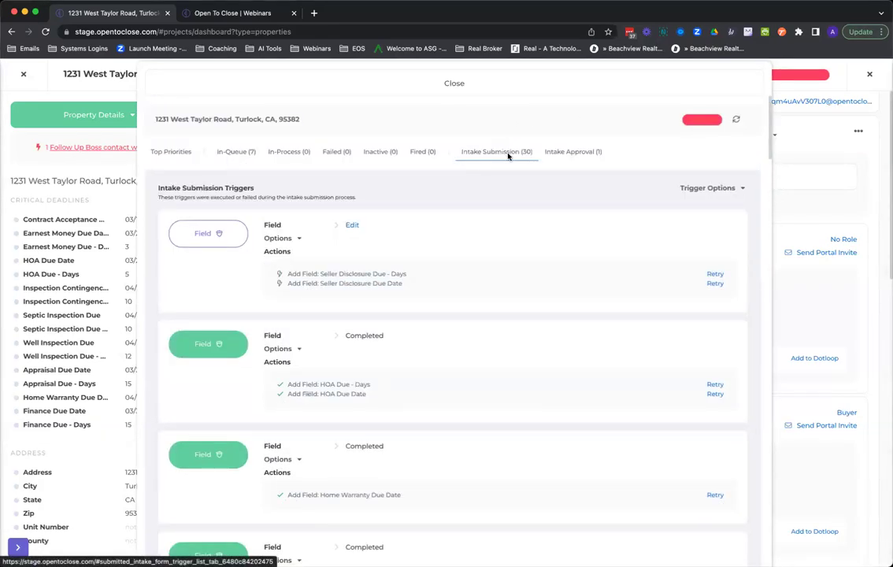
Step: Inspect the options of the Intake Approval trigger that adds the Contract to Close Date Template (OTC1), and close the trigger list
{"action": "left_click", "coordinate": [583, 151]}
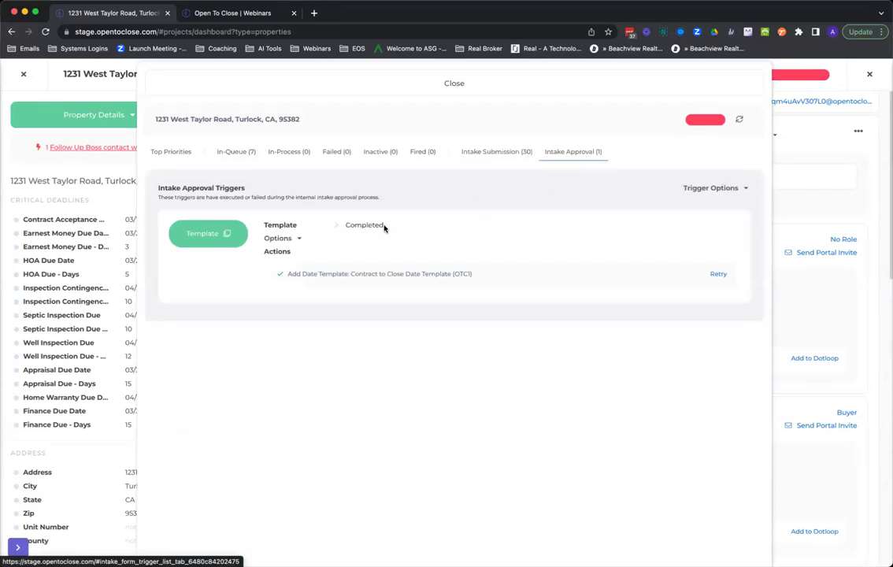
{"action": "left_click", "coordinate": [300, 239]}
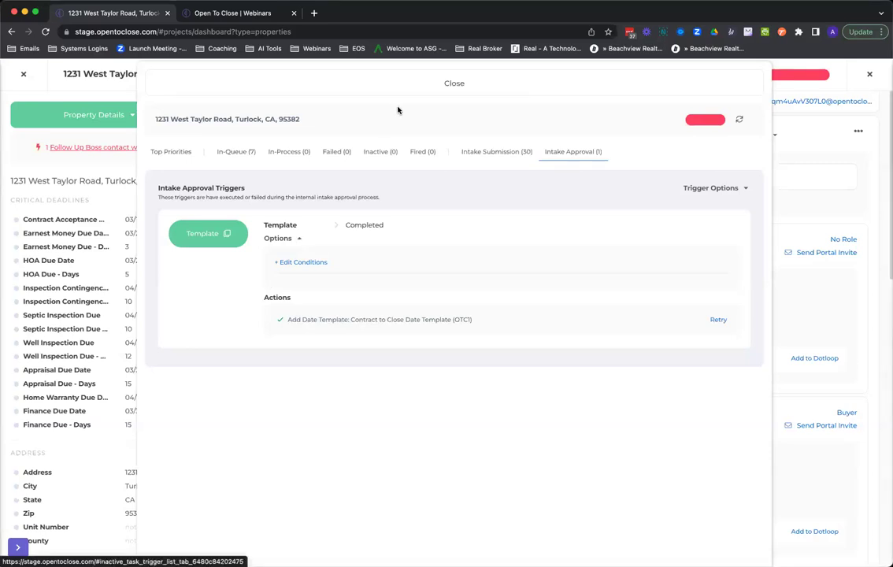
{"action": "left_click", "coordinate": [423, 85]}
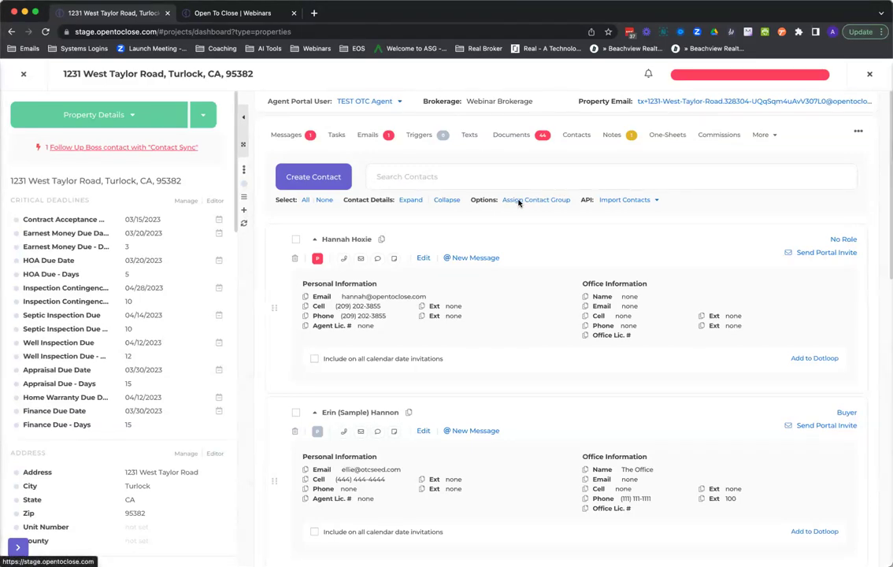
Step: Open the property's field search from its additional property options, and dismiss it without searching
{"action": "left_click", "coordinate": [204, 118]}
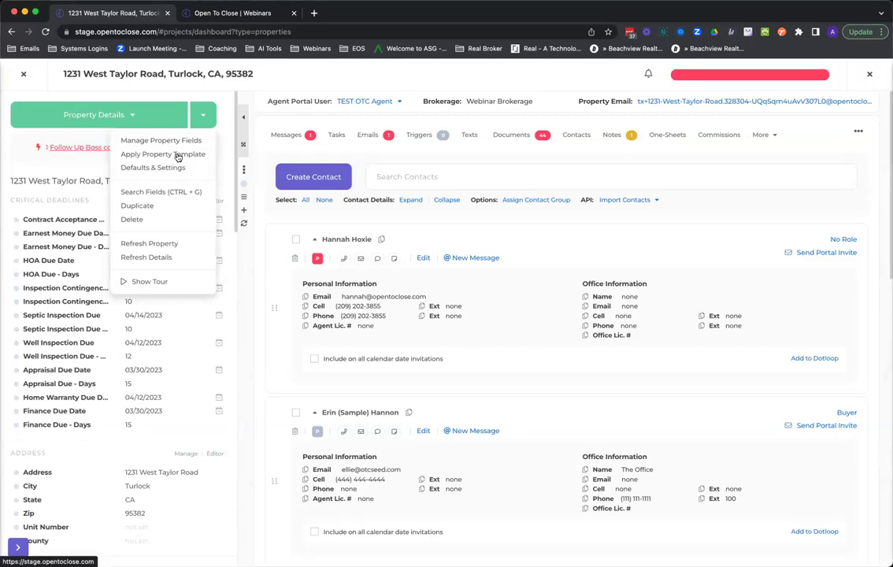
{"action": "left_click", "coordinate": [154, 192]}
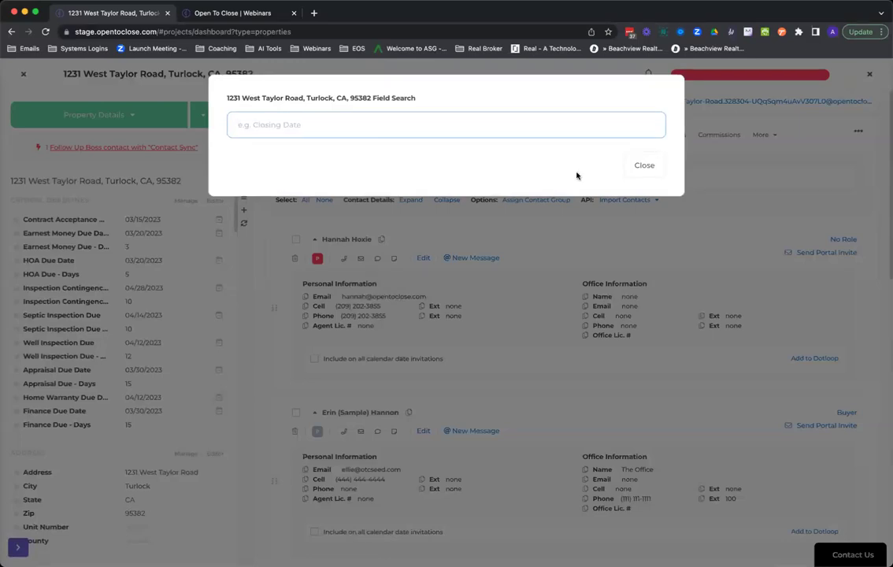
{"action": "left_click", "coordinate": [870, 75]}
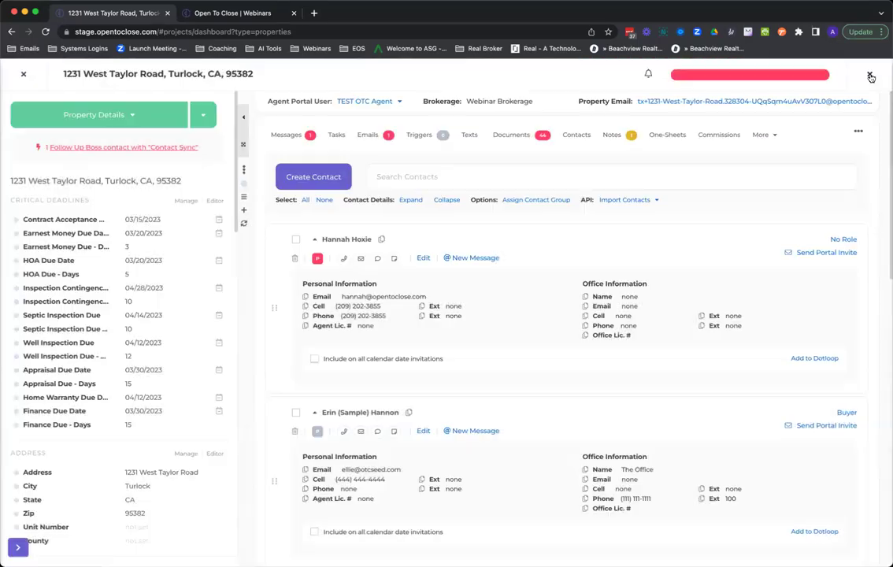
Step: Close the property and review the complete Keyboard Shortcuts list from the account options
{"action": "left_click", "coordinate": [871, 76]}
{"action": "left_click", "coordinate": [872, 74]}
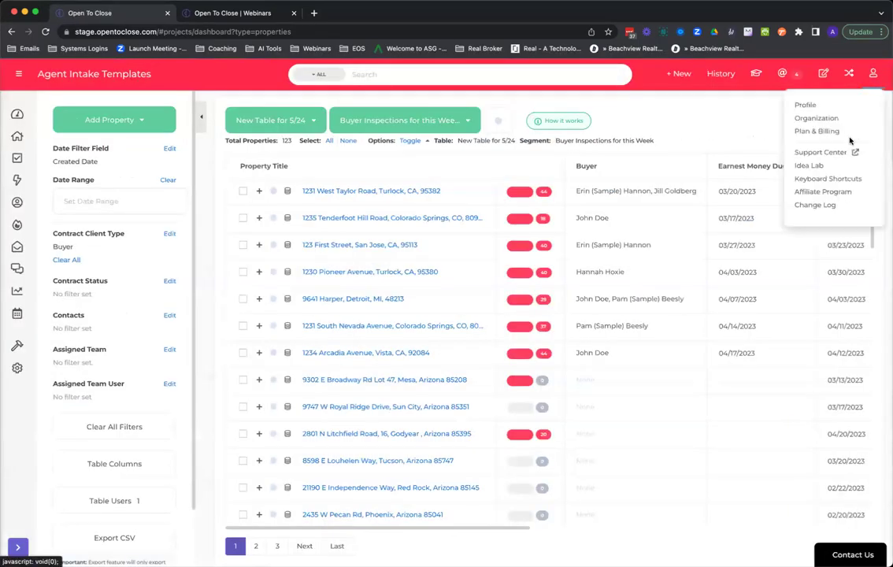
{"action": "left_click", "coordinate": [820, 179]}
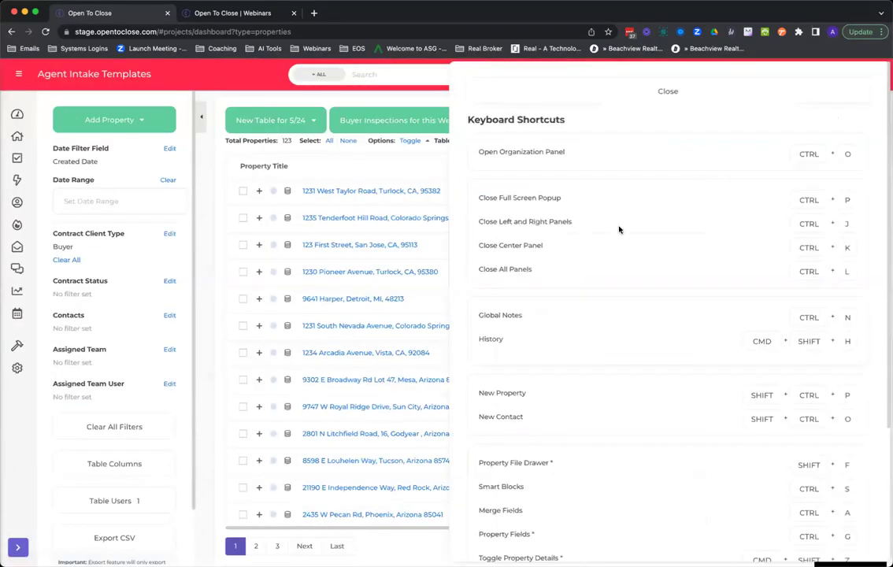
{"action": "scroll", "coordinate": [594, 299], "scroll_direction": "down", "scroll_amount": 3}
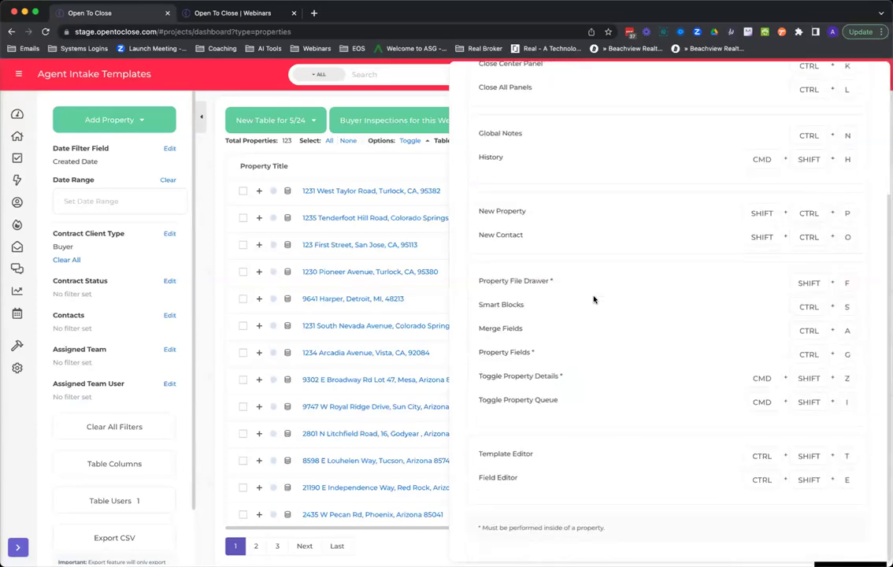
{"action": "scroll", "coordinate": [594, 300], "scroll_direction": "up", "scroll_amount": 3}
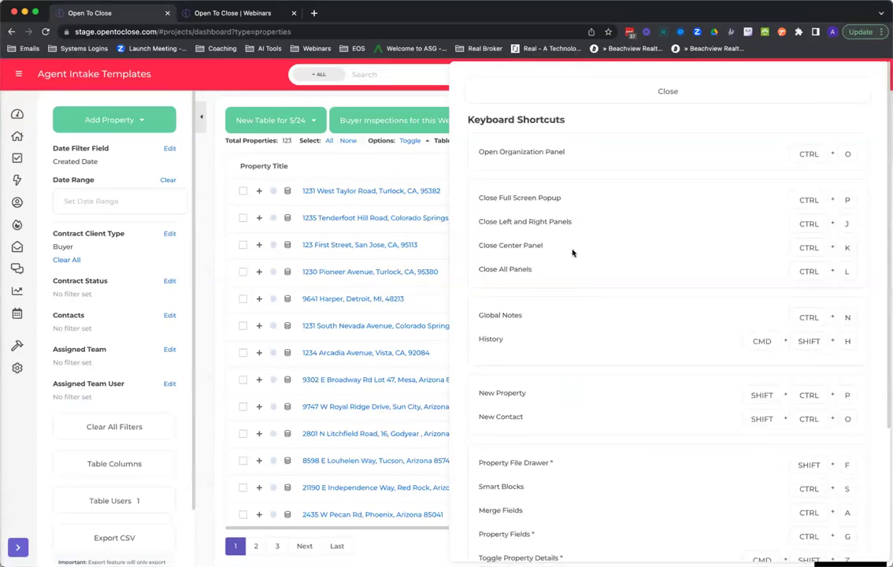
{"action": "scroll", "coordinate": [571, 289], "scroll_direction": "down", "scroll_amount": 3}
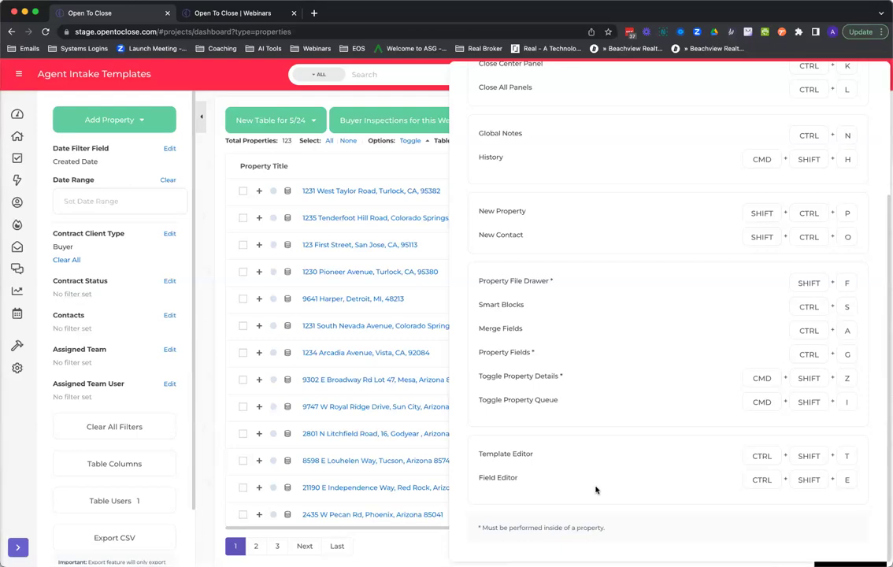
{"action": "scroll", "coordinate": [646, 422], "scroll_direction": "up", "scroll_amount": 3}
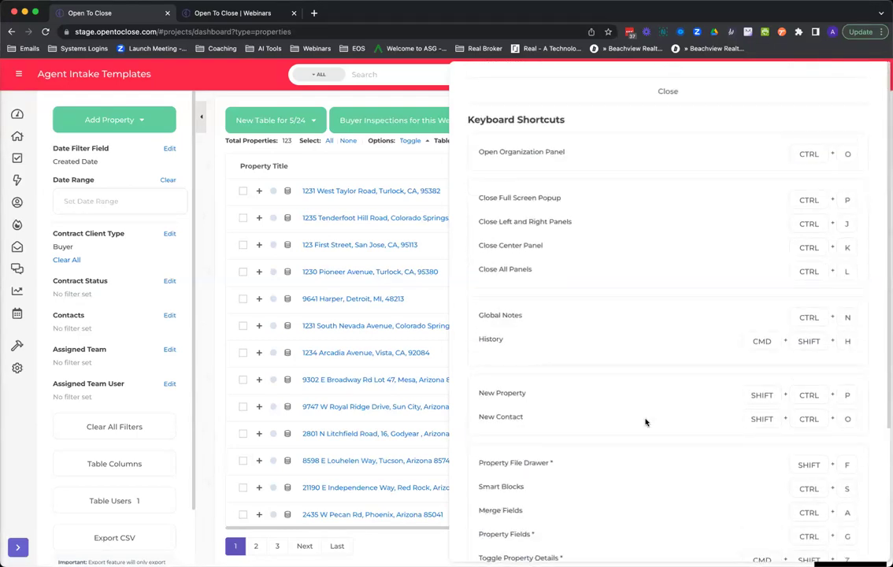
Step: Look over the Keyboard Shortcuts from Open Organization Panel through Field Editor, and close the list
{"action": "scroll", "coordinate": [646, 421], "scroll_direction": "down", "scroll_amount": 5}
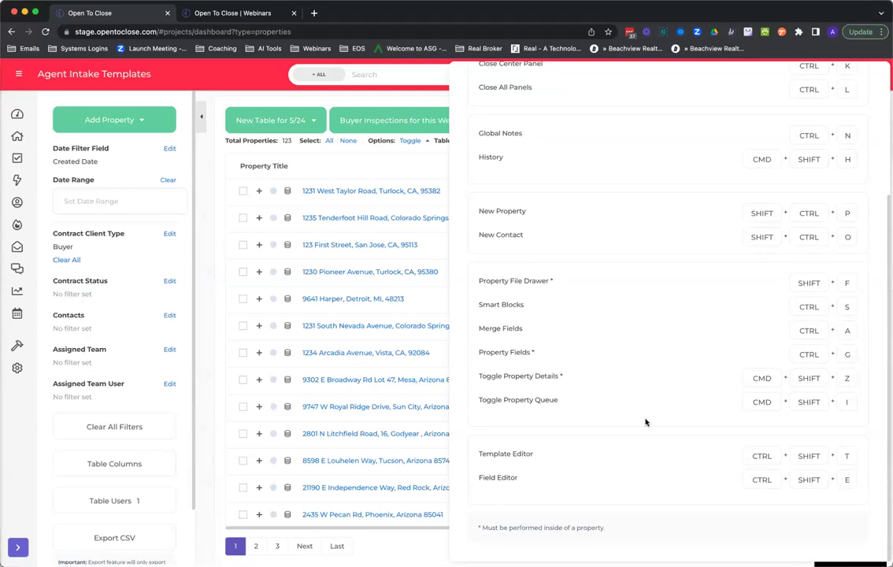
{"action": "scroll", "coordinate": [646, 311], "scroll_direction": "up", "scroll_amount": 5}
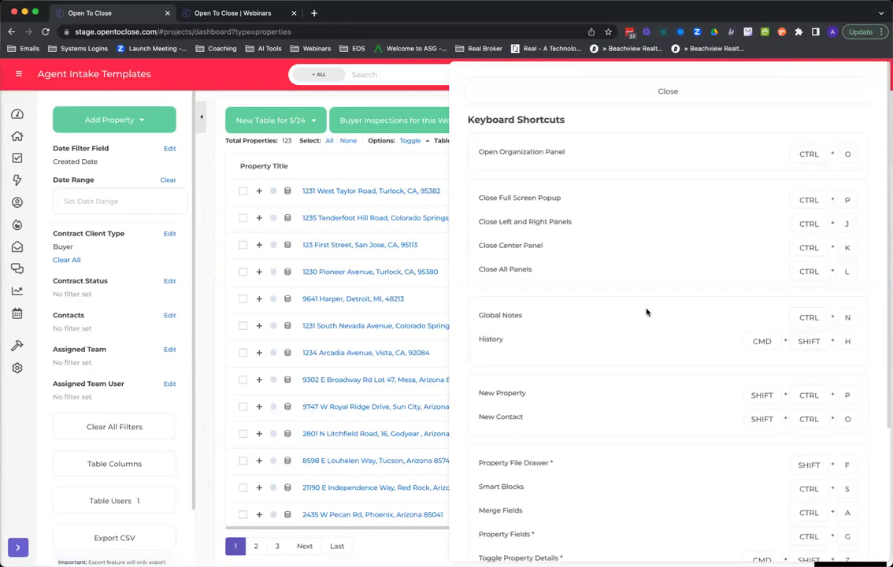
{"action": "left_click", "coordinate": [661, 93]}
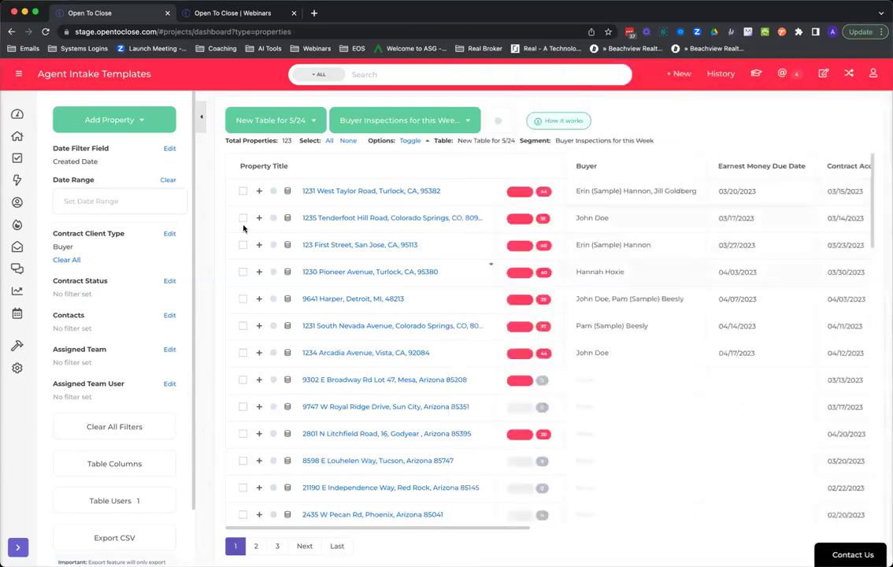
Step: Open the first property in the table and look through its additional property options without choosing one
{"action": "left_click", "coordinate": [326, 189]}
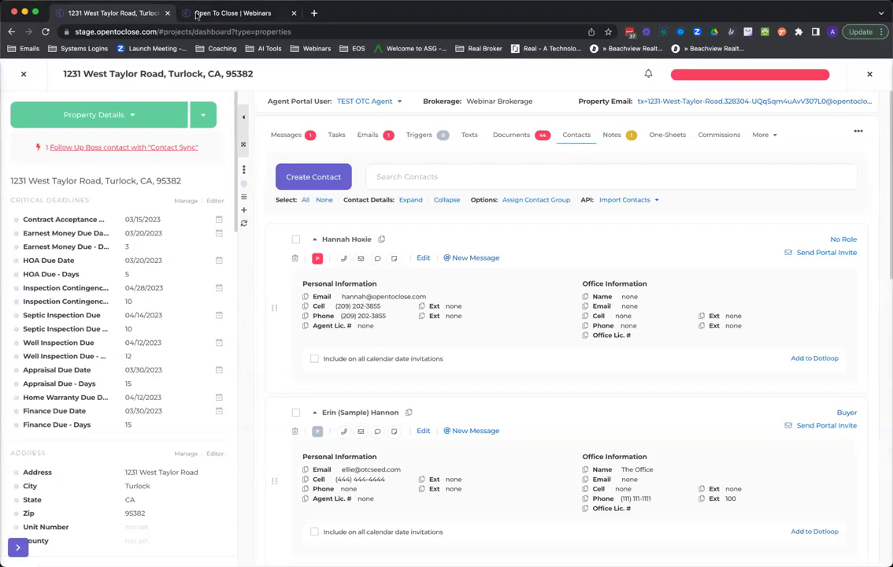
{"action": "left_click", "coordinate": [203, 118]}
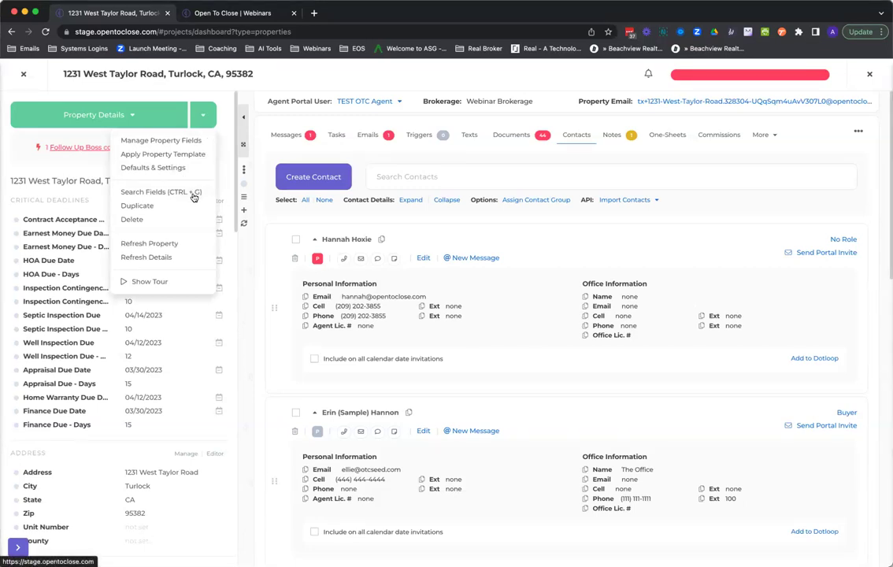
{"action": "left_click", "coordinate": [202, 118]}
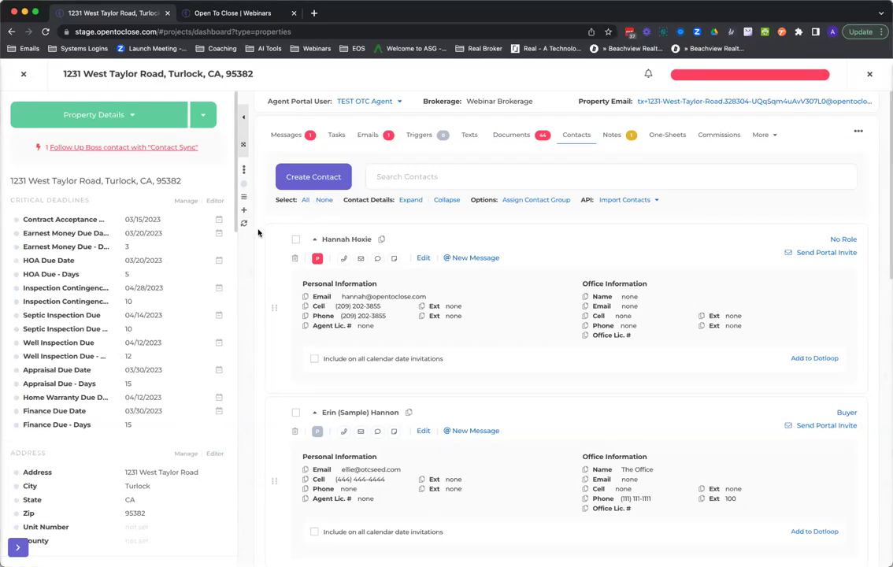
Step: Search the property's fields for "closing", inspect the Closing Date field's settings, and close the field search without changes
{"action": "key", "text": "super+f"}
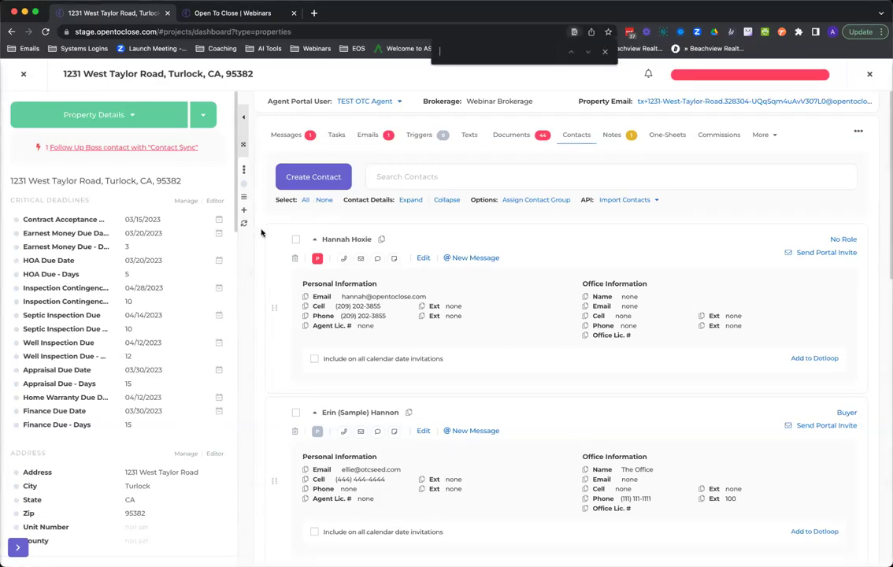
{"action": "left_click", "coordinate": [606, 53]}
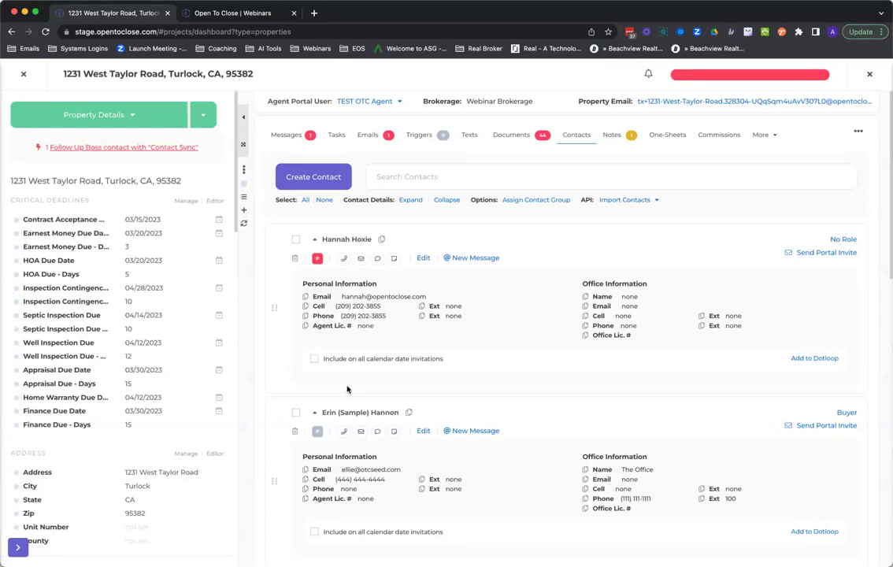
{"action": "key", "text": "f"}
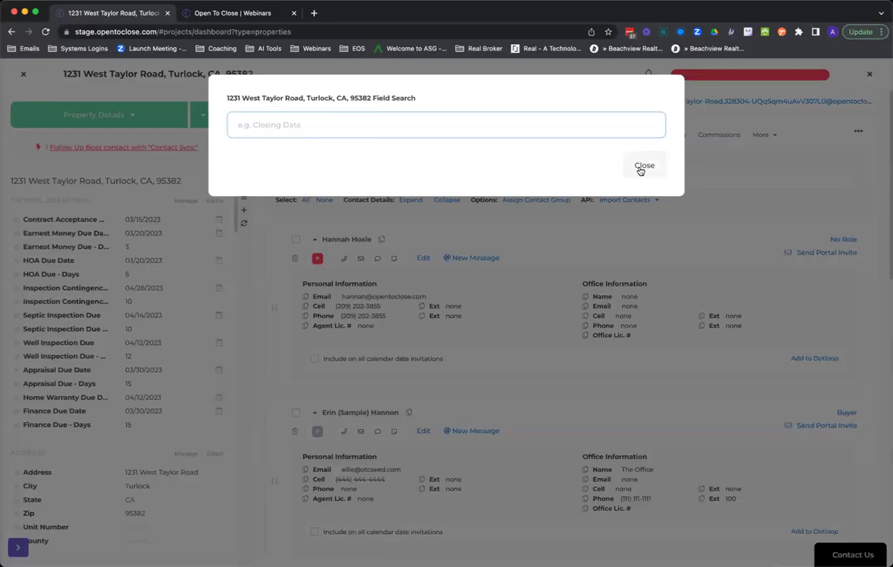
{"action": "type", "text": "closing"}
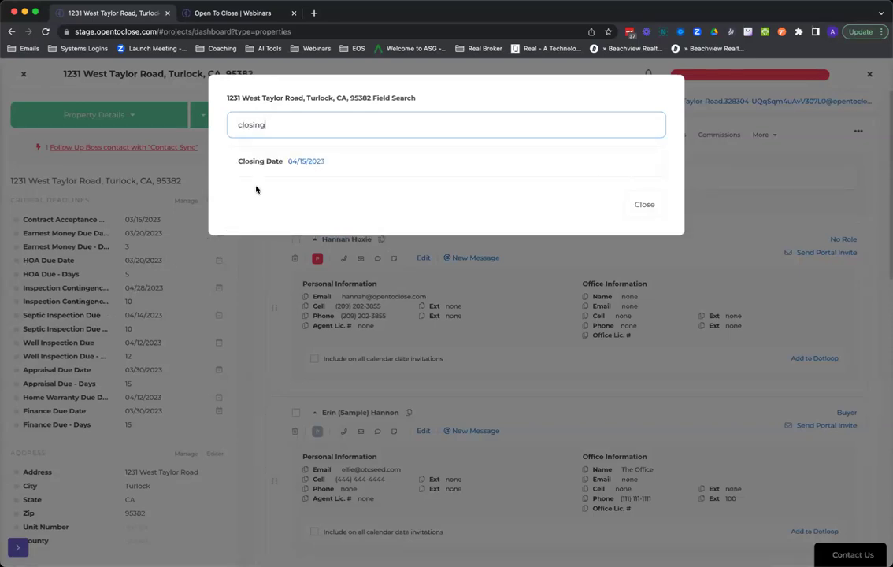
{"action": "left_click", "coordinate": [263, 164]}
{"action": "left_click", "coordinate": [306, 161]}
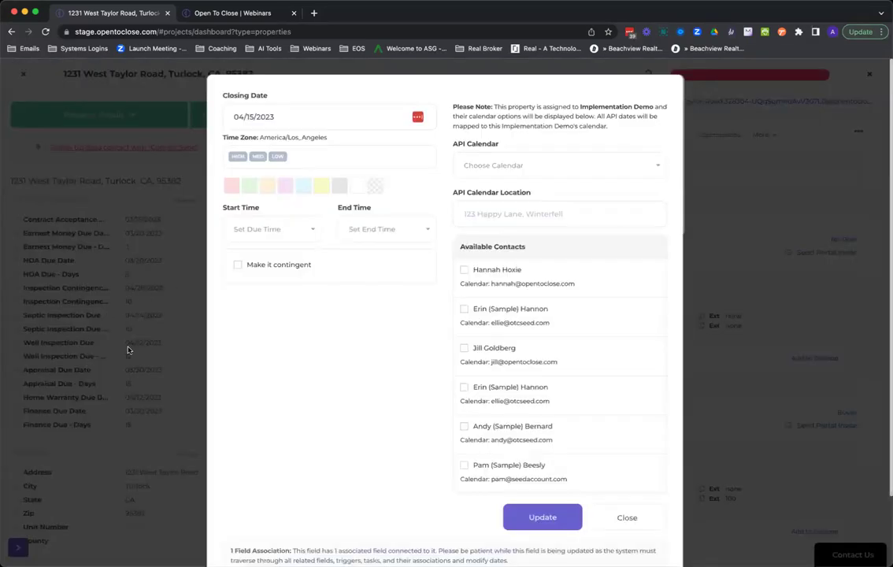
{"action": "left_click", "coordinate": [628, 520]}
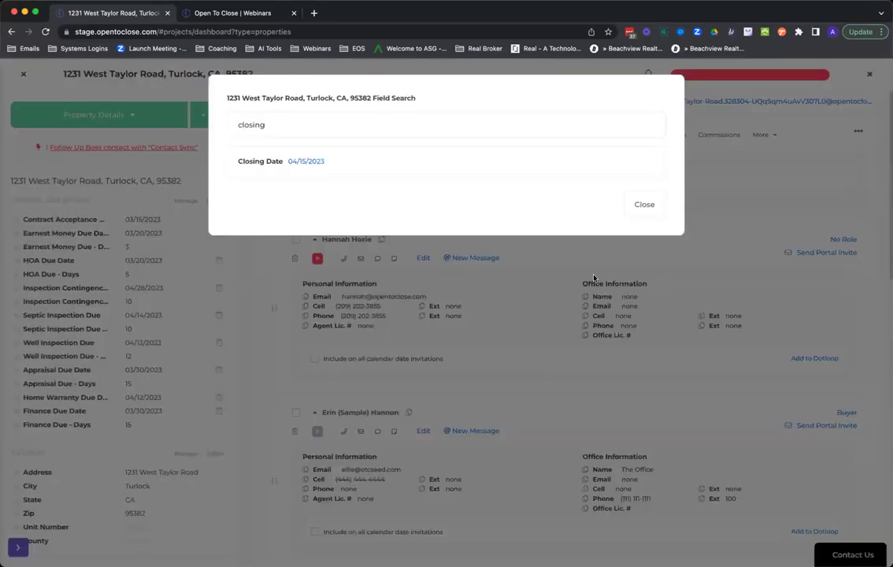
{"action": "left_click", "coordinate": [646, 207]}
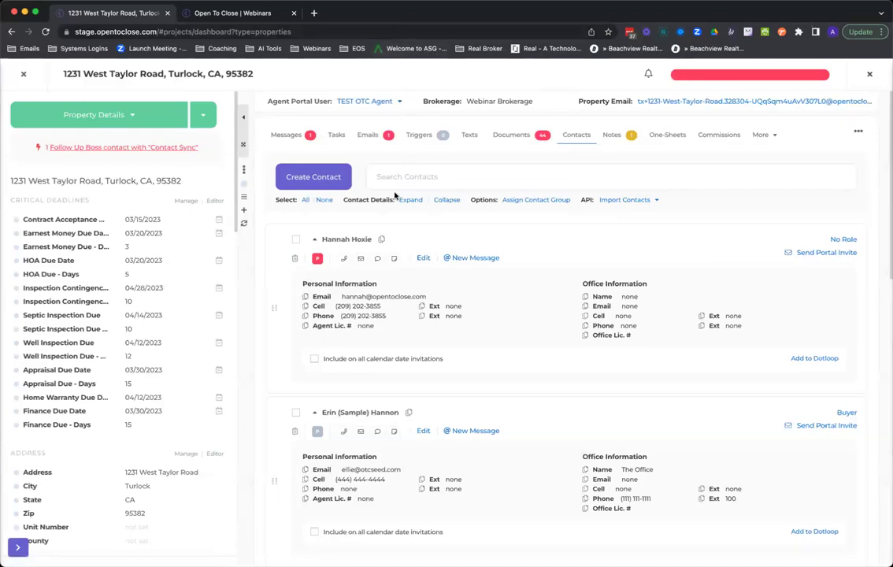
Step: Review the fields and sections shown for the property from the Critical Deadlines section's management dialog, and update the fields
{"action": "left_click", "coordinate": [186, 201]}
{"action": "scroll", "coordinate": [279, 252], "scroll_direction": "down", "scroll_amount": 8}
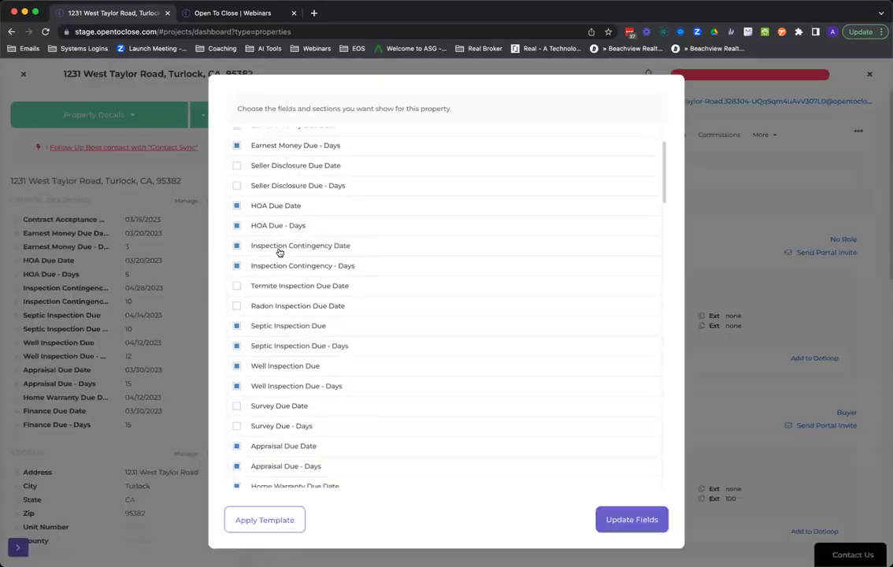
{"action": "scroll", "coordinate": [279, 253], "scroll_direction": "down", "scroll_amount": 9}
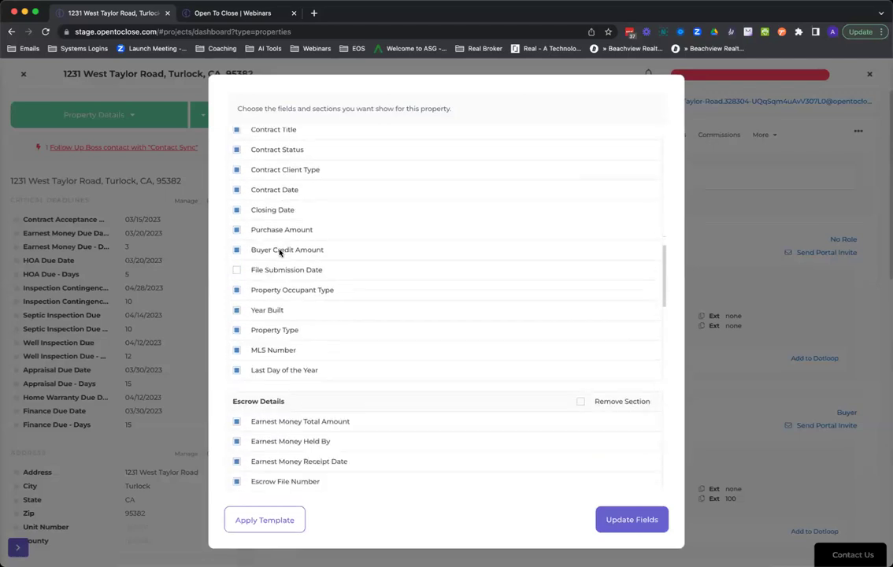
{"action": "left_click", "coordinate": [237, 244]}
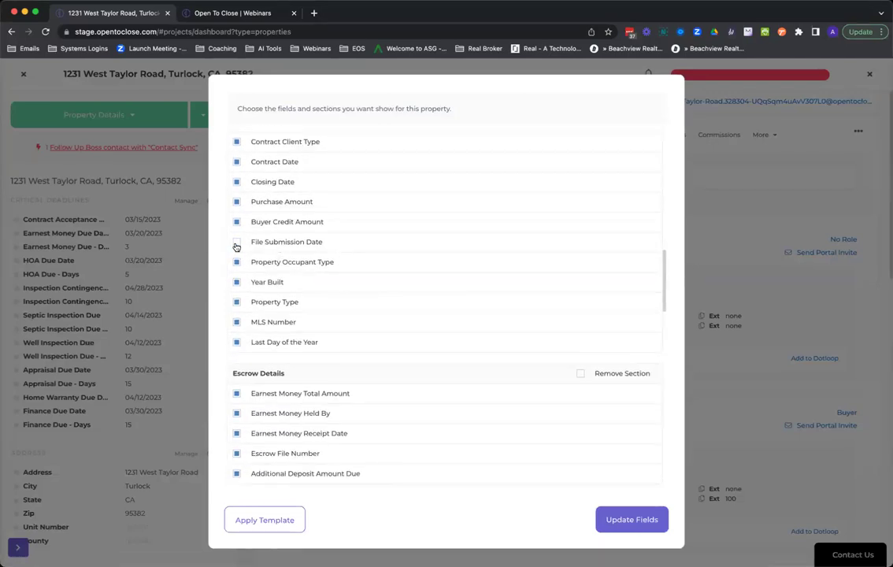
{"action": "scroll", "coordinate": [300, 347], "scroll_direction": "down", "scroll_amount": 4}
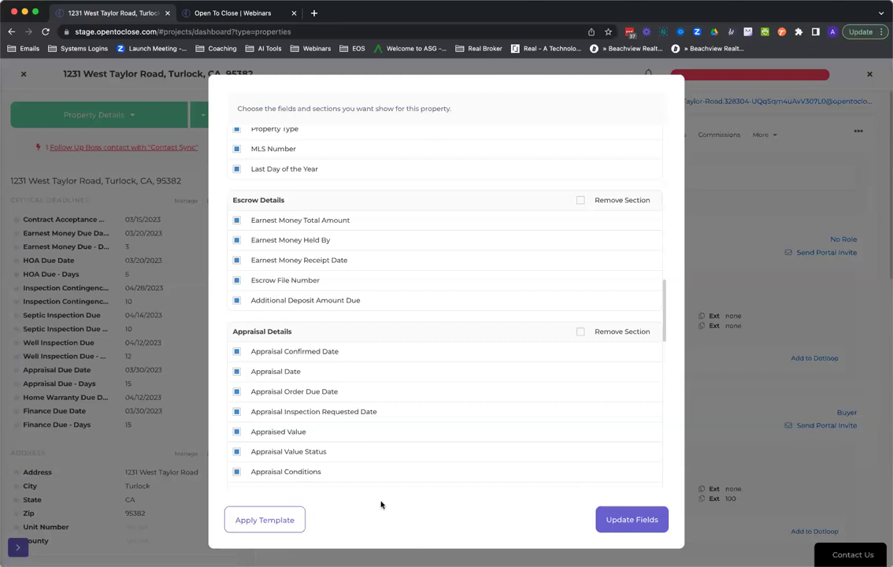
{"action": "left_click", "coordinate": [618, 511]}
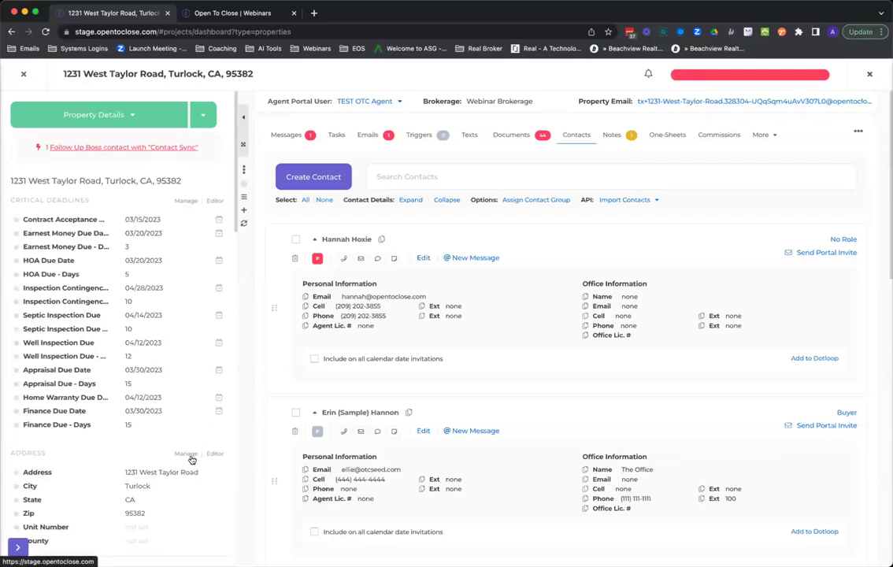
Step: Open Manage Property Fields from the additional property options, review the Critical Deadlines field selection, and update the fields
{"action": "left_click", "coordinate": [204, 115]}
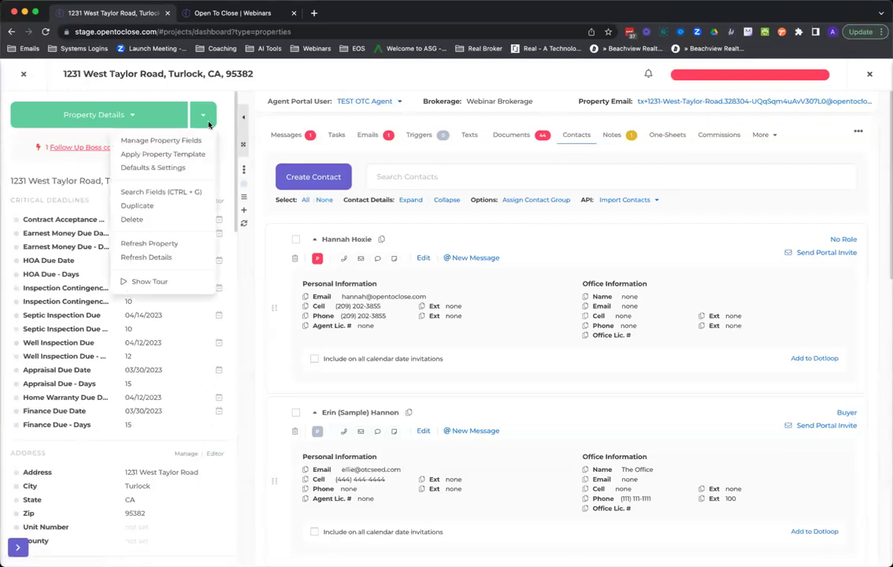
{"action": "left_click", "coordinate": [188, 140]}
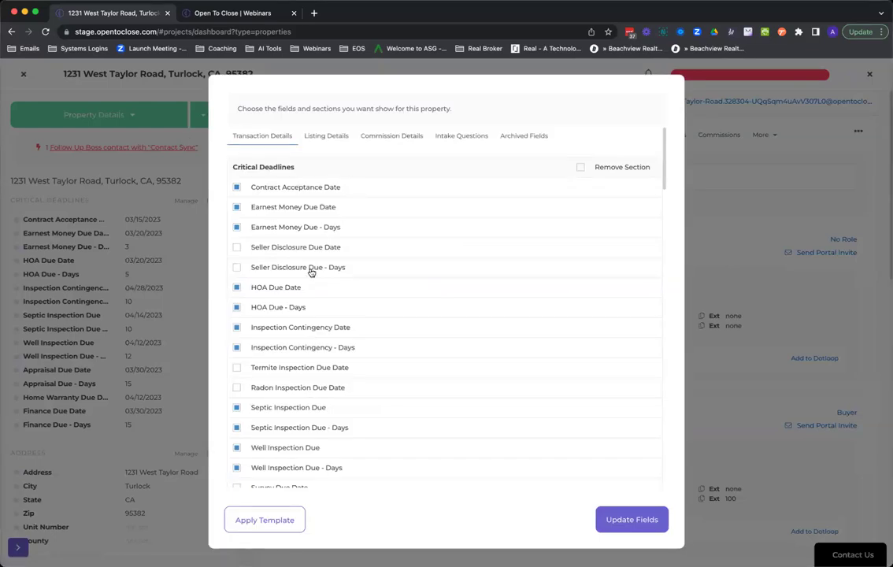
{"action": "scroll", "coordinate": [309, 272], "scroll_direction": "down", "scroll_amount": 5}
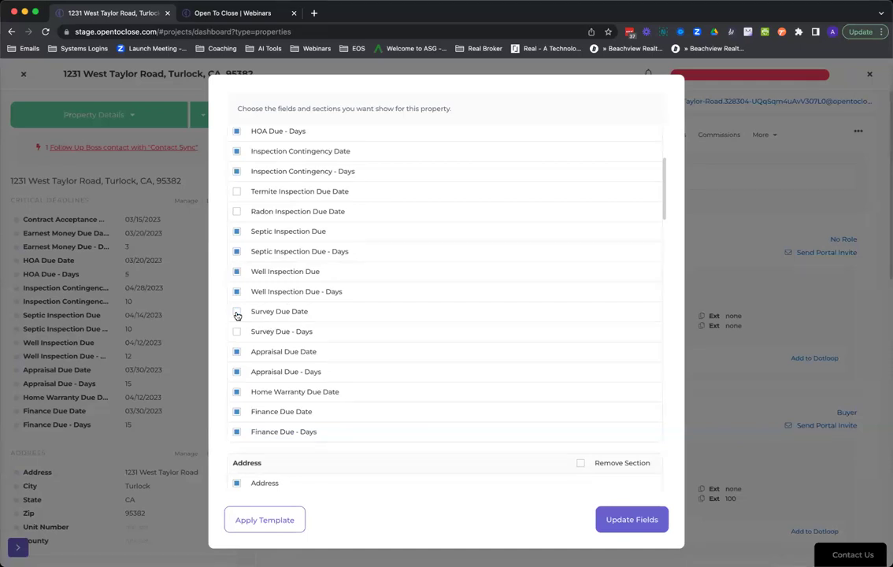
{"action": "left_click", "coordinate": [632, 520]}
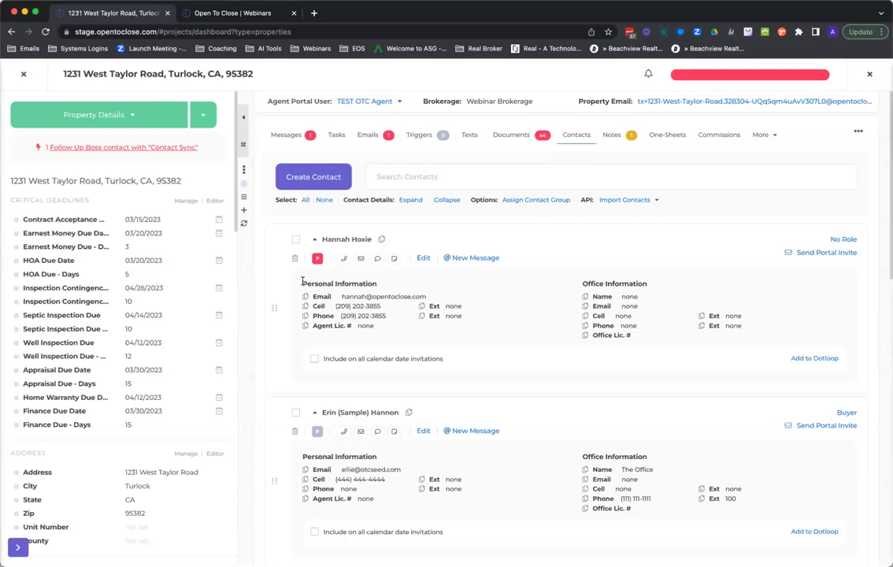
{"action": "key", "text": "super+f"}
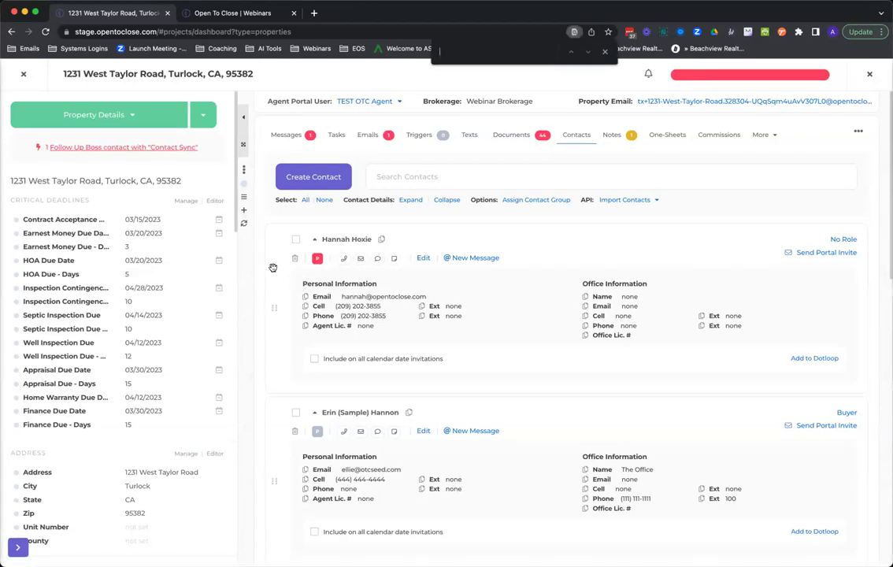
{"action": "left_click", "coordinate": [604, 51]}
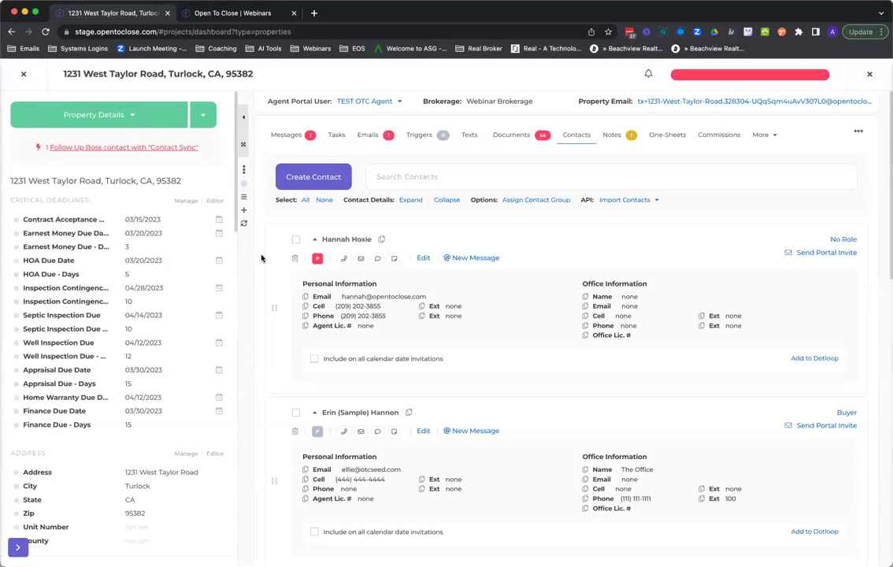
{"action": "key", "text": "super+f"}
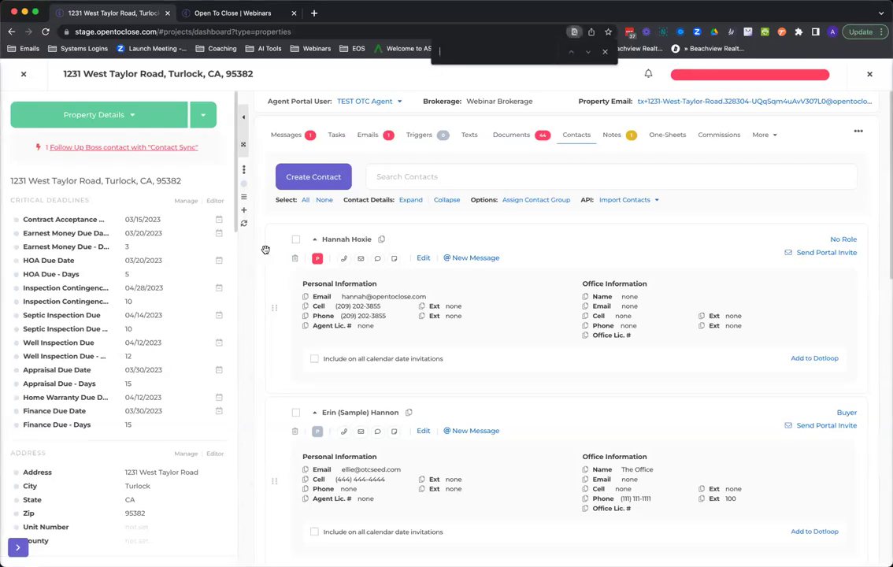
{"action": "left_click", "coordinate": [606, 53]}
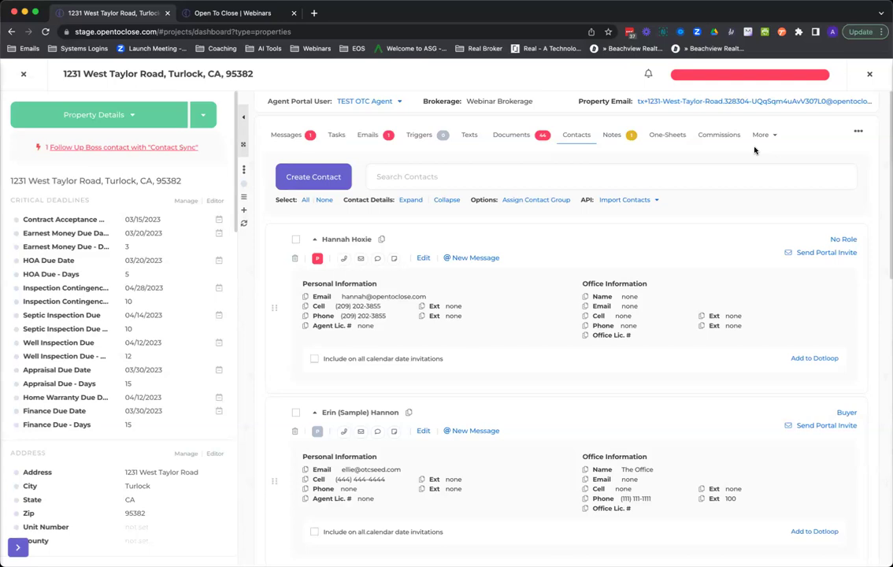
Step: View the property's new messages, and filter its task list by Buyer Appraisal Tasks (OTC1)
{"action": "left_click", "coordinate": [288, 136]}
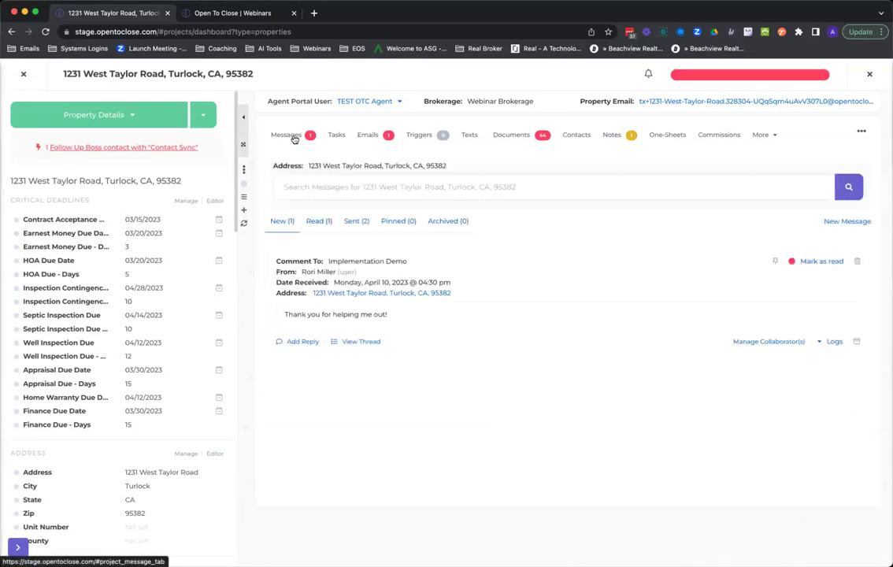
{"action": "left_click", "coordinate": [337, 135]}
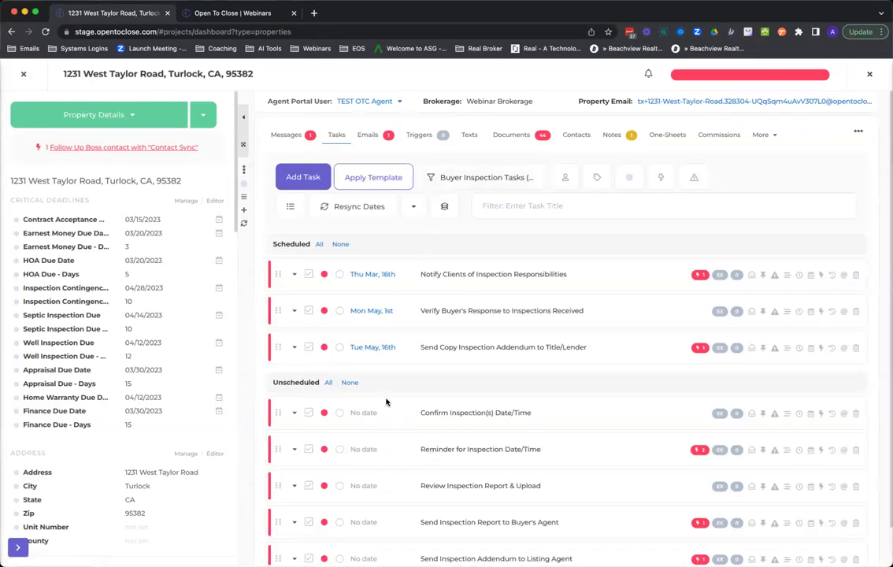
{"action": "left_click", "coordinate": [463, 181]}
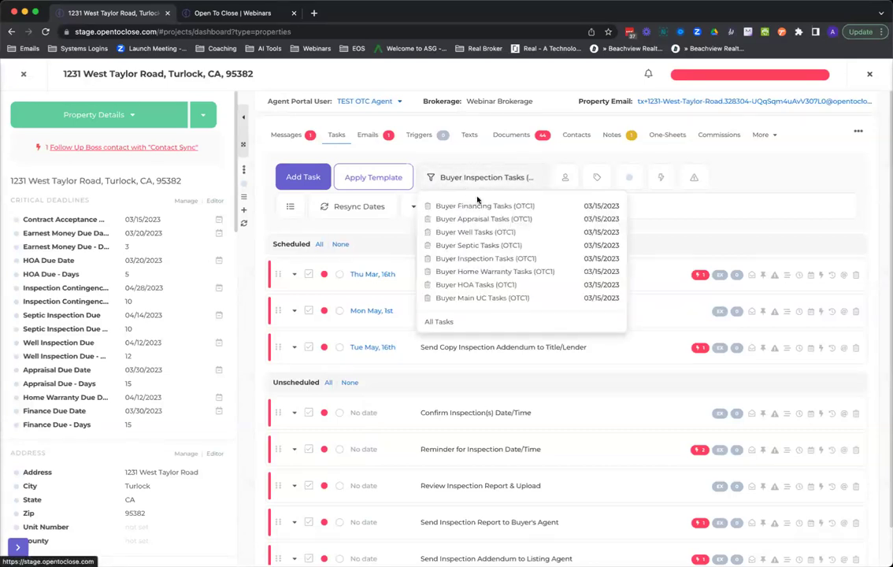
{"action": "left_click", "coordinate": [481, 220]}
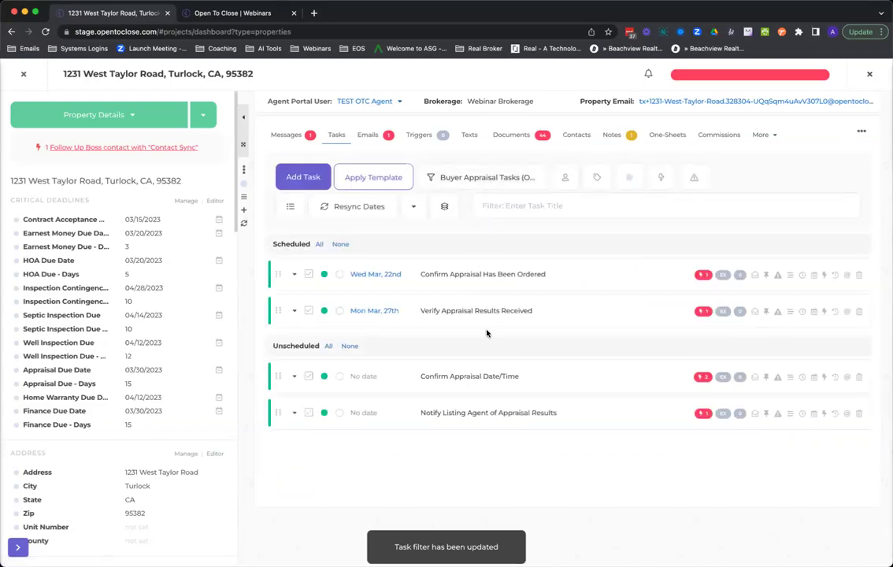
Step: Filter the property's tasks by Buyer Septic Tasks (OTC1), and switch the filter back to All Tasks
{"action": "left_click", "coordinate": [477, 178]}
{"action": "left_click", "coordinate": [480, 250]}
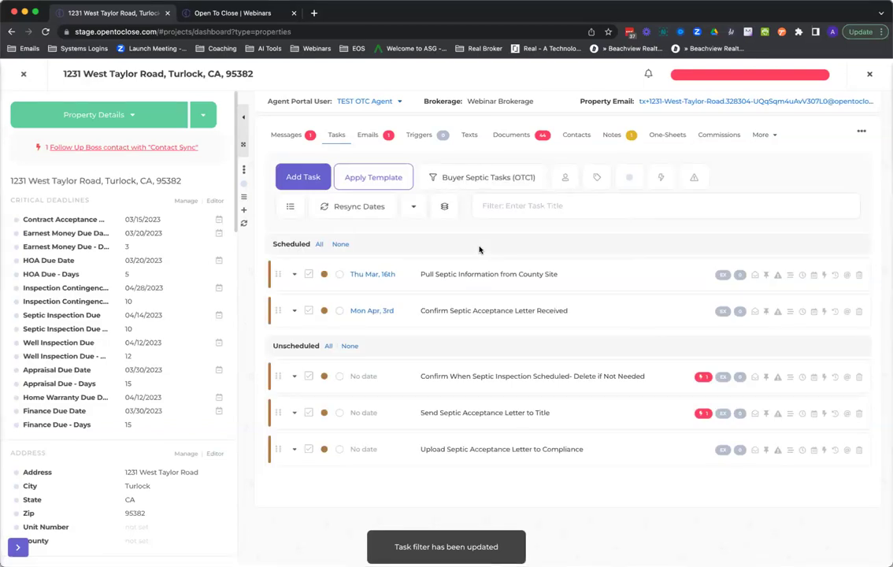
{"action": "left_click", "coordinate": [478, 178]}
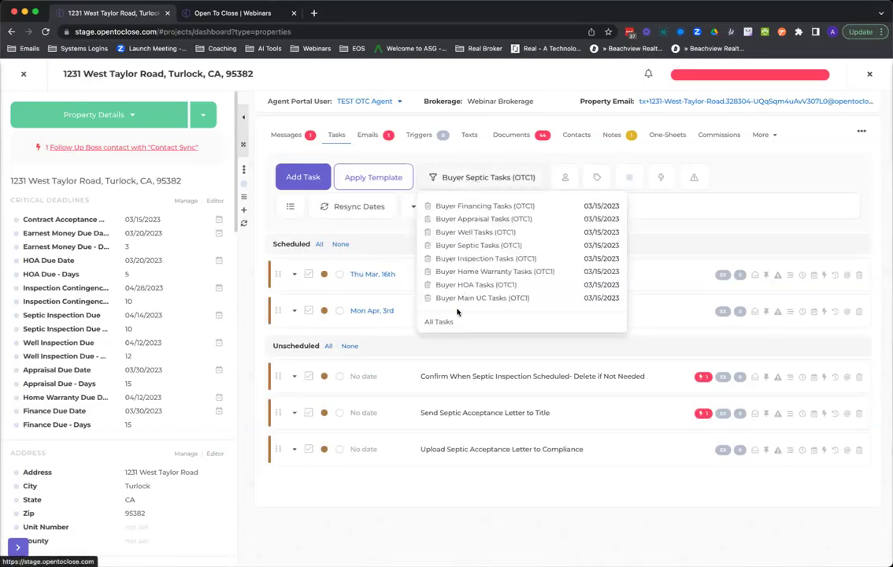
{"action": "left_click", "coordinate": [441, 322]}
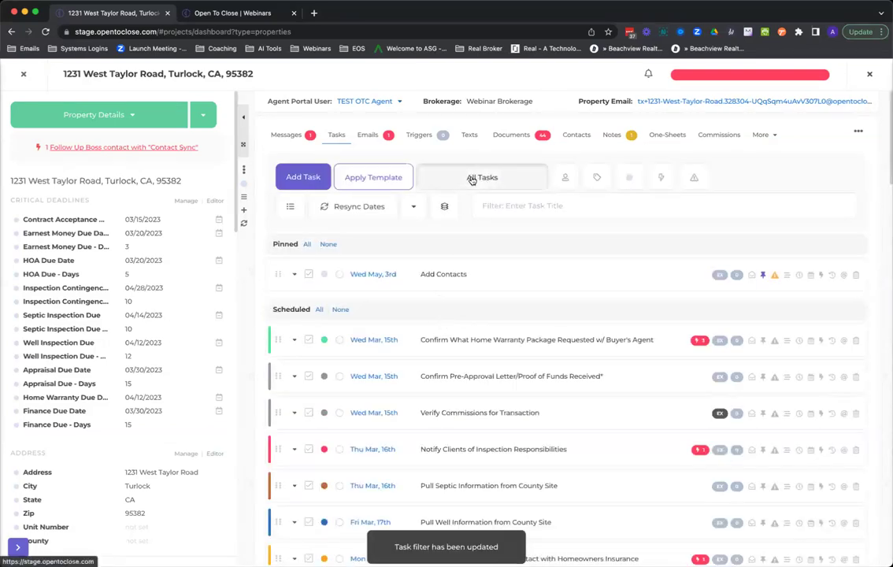
Step: Filter the property's tasks by Buyer Financing Tasks (OTC1), and open the task sorting options
{"action": "left_click", "coordinate": [482, 178]}
{"action": "left_click", "coordinate": [457, 207]}
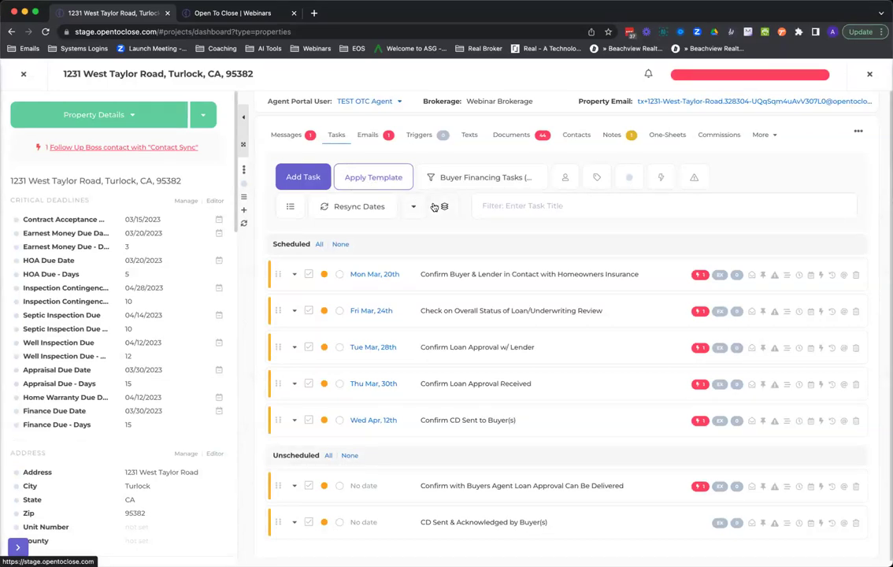
{"action": "left_click", "coordinate": [443, 207]}
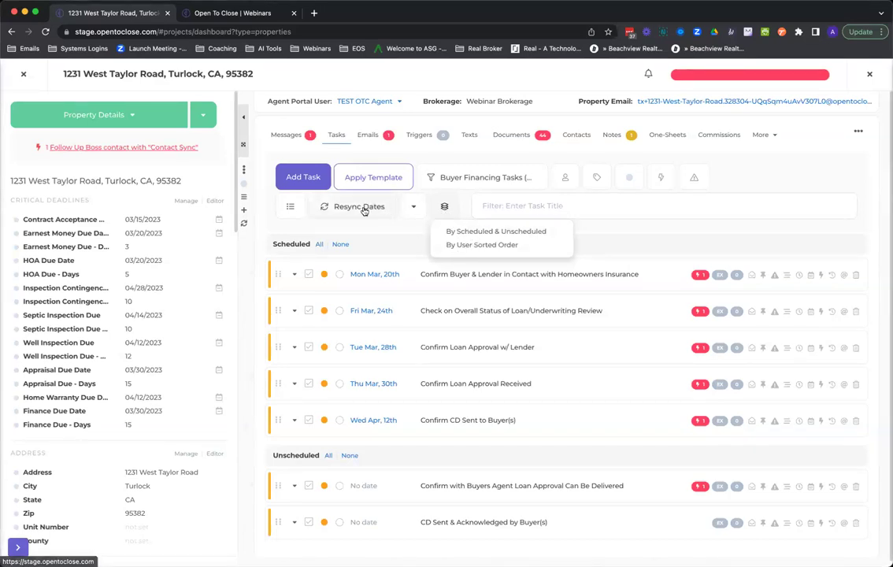
Step: Expand the details of all tasks listed under the Buyer Financing filter, and collapse them again
{"action": "left_click", "coordinate": [413, 209]}
{"action": "left_click", "coordinate": [412, 209]}
{"action": "left_click", "coordinate": [412, 209]}
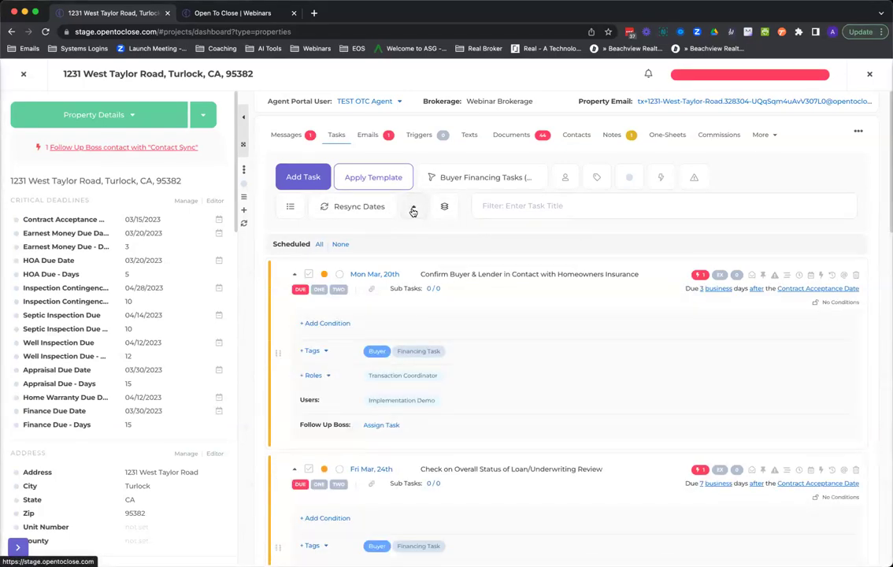
{"action": "left_click", "coordinate": [412, 209]}
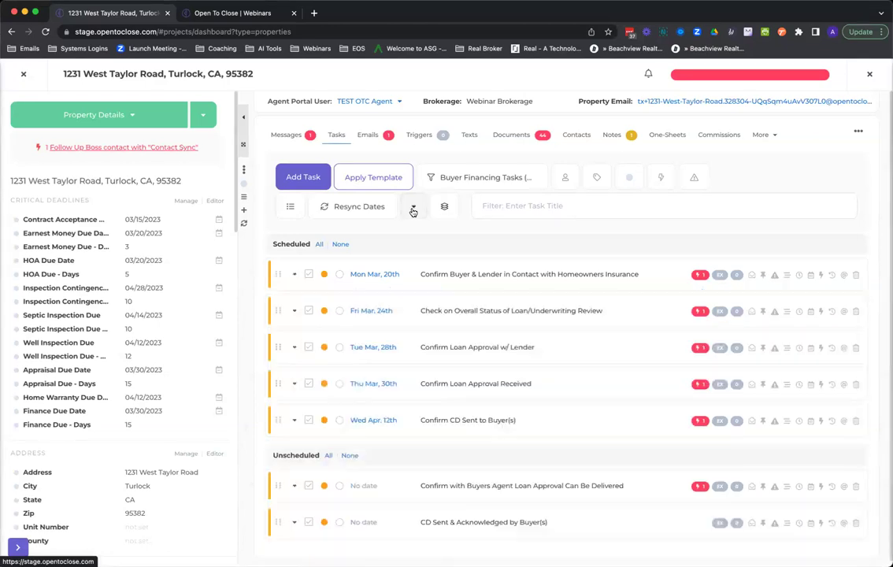
Step: Open the task options to review the bulk deletion choices for applied task templates, and return to the active tasks
{"action": "left_click", "coordinate": [290, 207]}
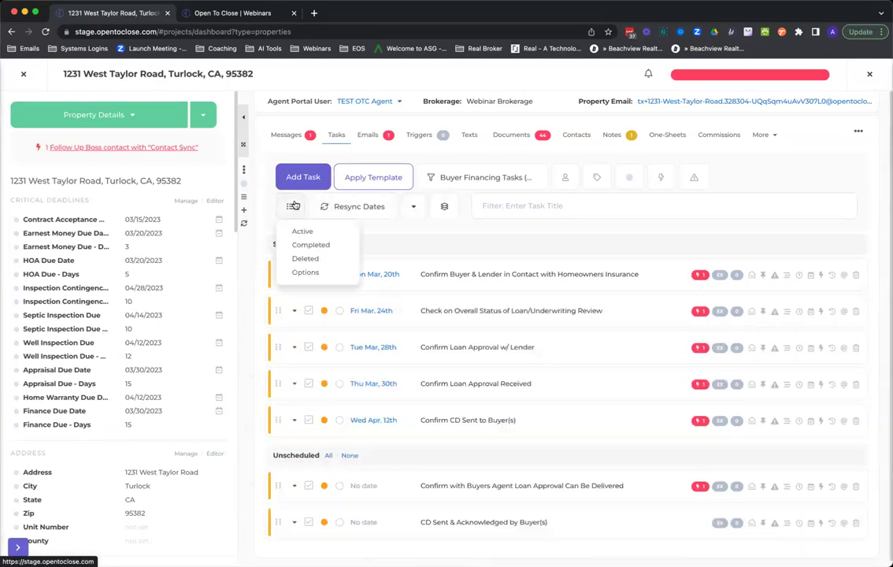
{"action": "left_click", "coordinate": [308, 273]}
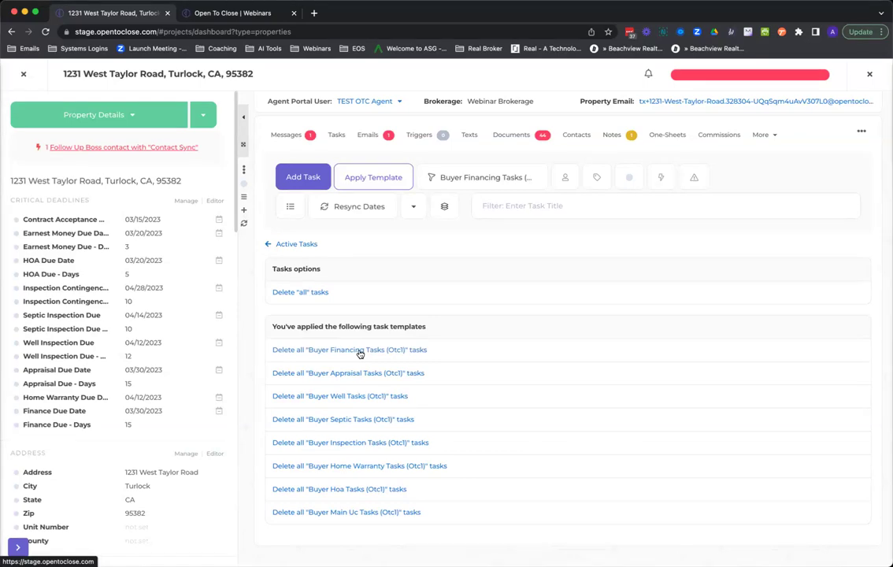
{"action": "left_click", "coordinate": [277, 245]}
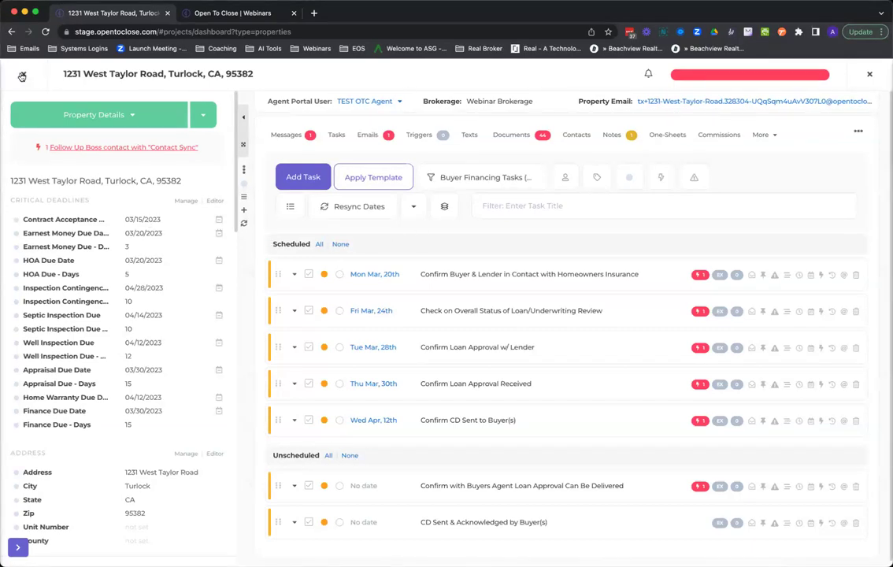
Step: Close the property, view the email templates in the Template Editor, and return to the property list
{"action": "key", "text": "Escape"}
{"action": "mouse_move", "coordinate": [17, 345]}
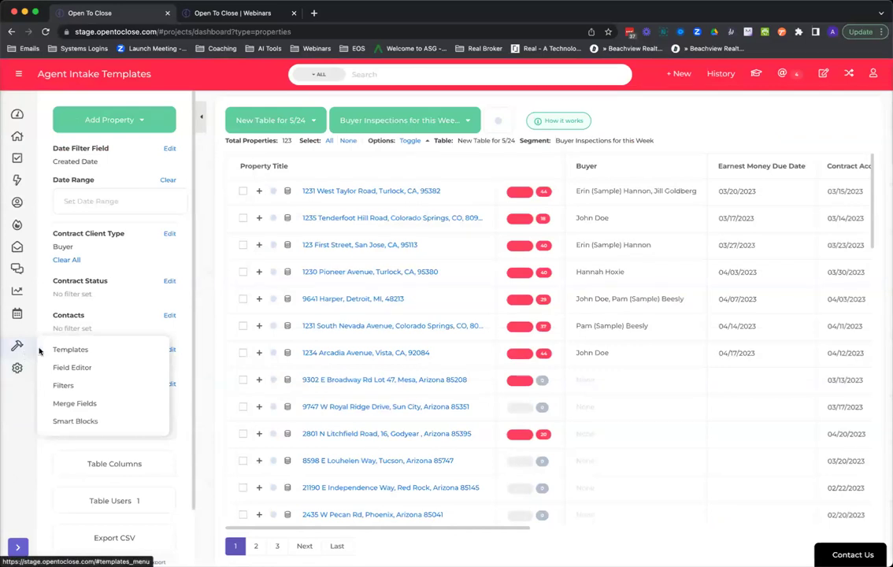
{"action": "left_click", "coordinate": [62, 350]}
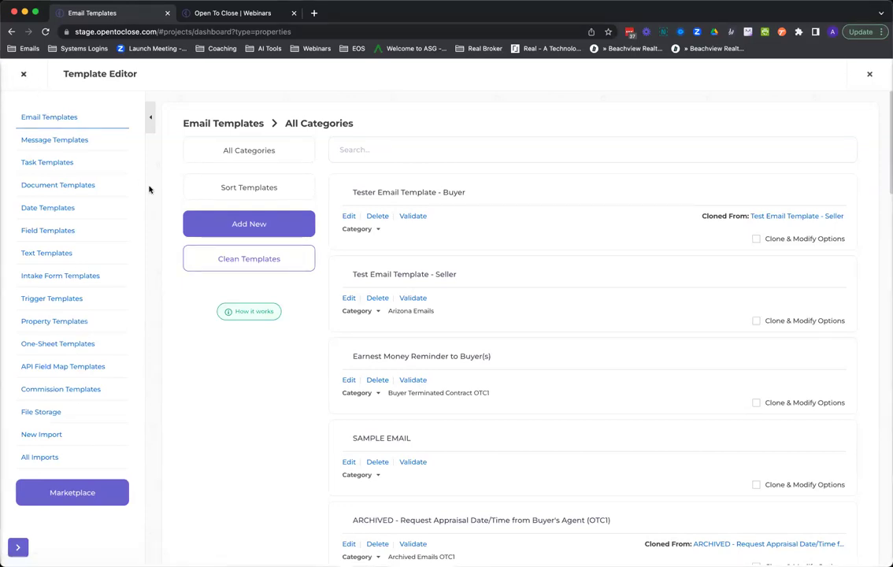
{"action": "key", "text": "Escape"}
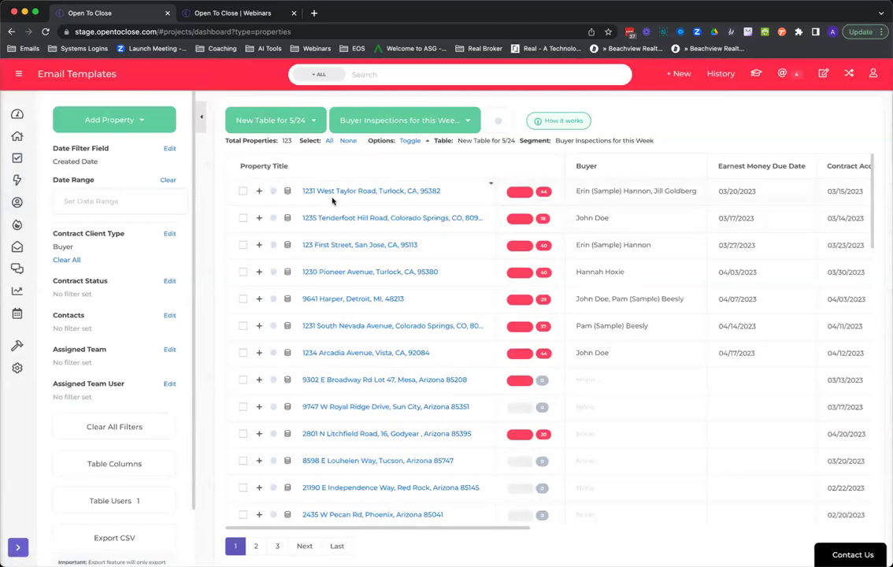
Step: Open the first property in the table, view its triggers, and close the property
{"action": "left_click", "coordinate": [298, 185]}
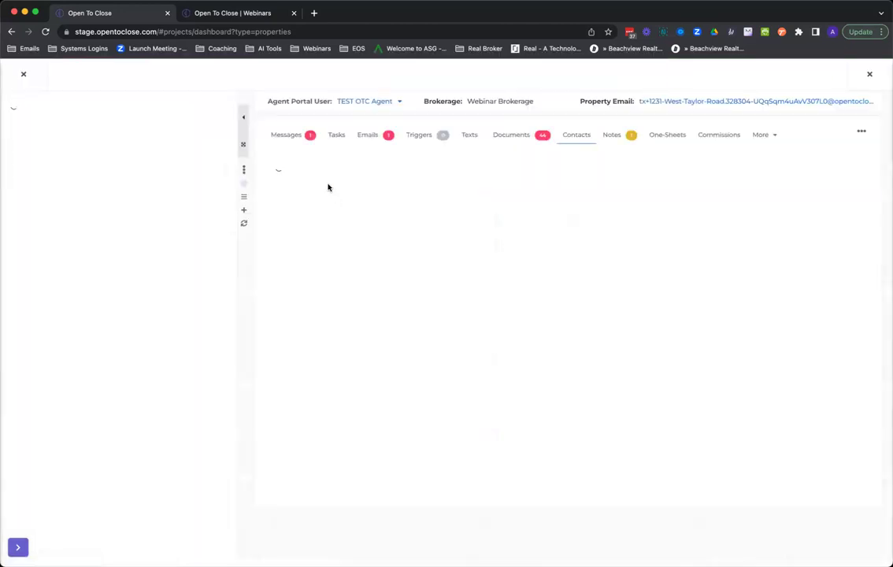
{"action": "left_click", "coordinate": [418, 137]}
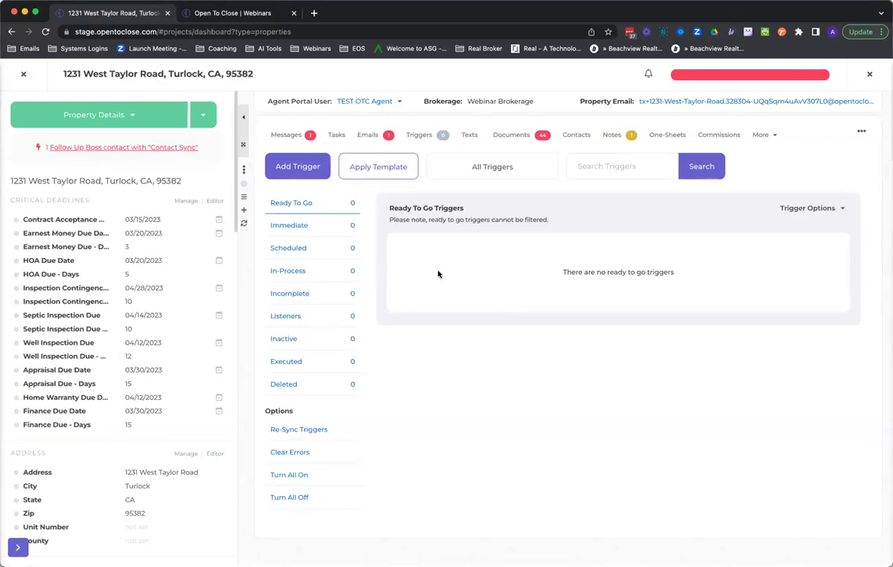
{"action": "left_click", "coordinate": [25, 76]}
Step: Open the Buyer Transactions property template in the Template Editor, review the templates it contains, and close the editor
{"action": "mouse_move", "coordinate": [16, 349]}
{"action": "left_click", "coordinate": [60, 349]}
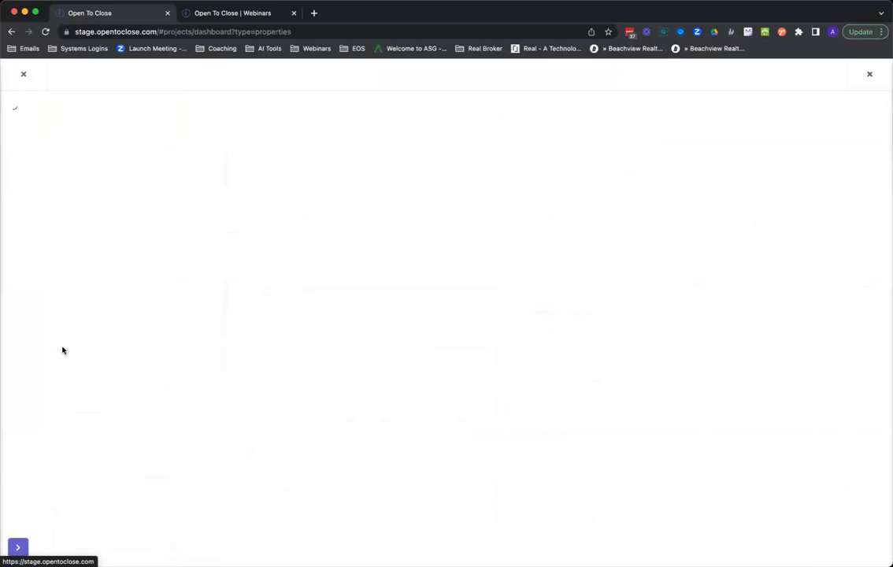
{"action": "left_click", "coordinate": [64, 322]}
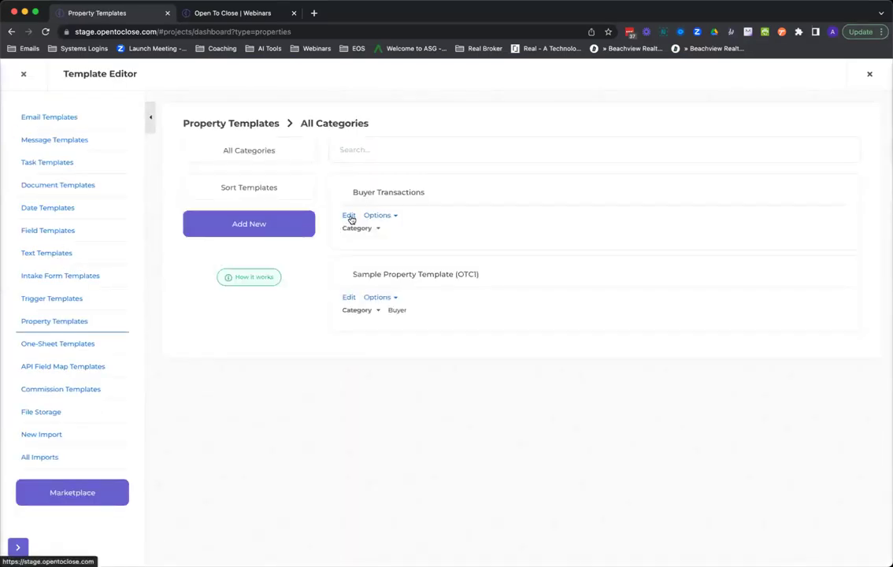
{"action": "left_click", "coordinate": [349, 215]}
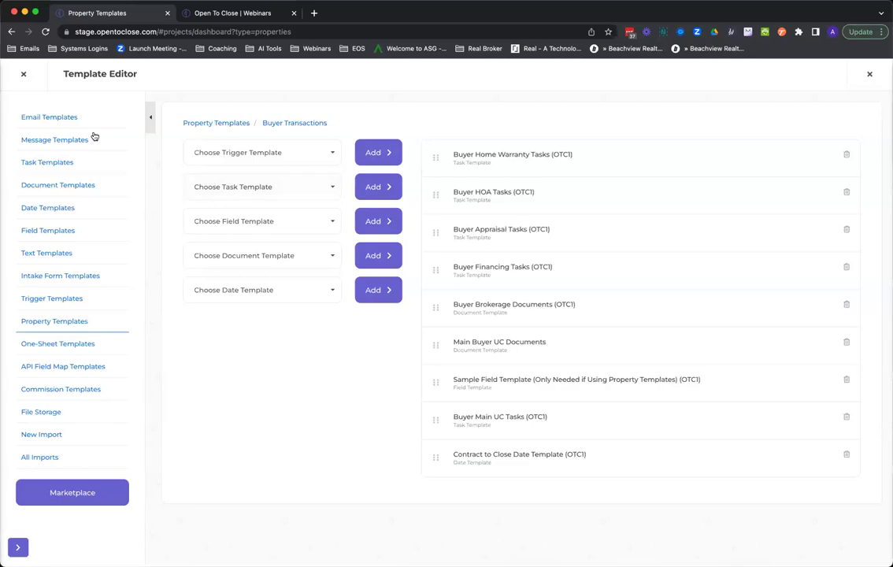
{"action": "key", "text": "Escape"}
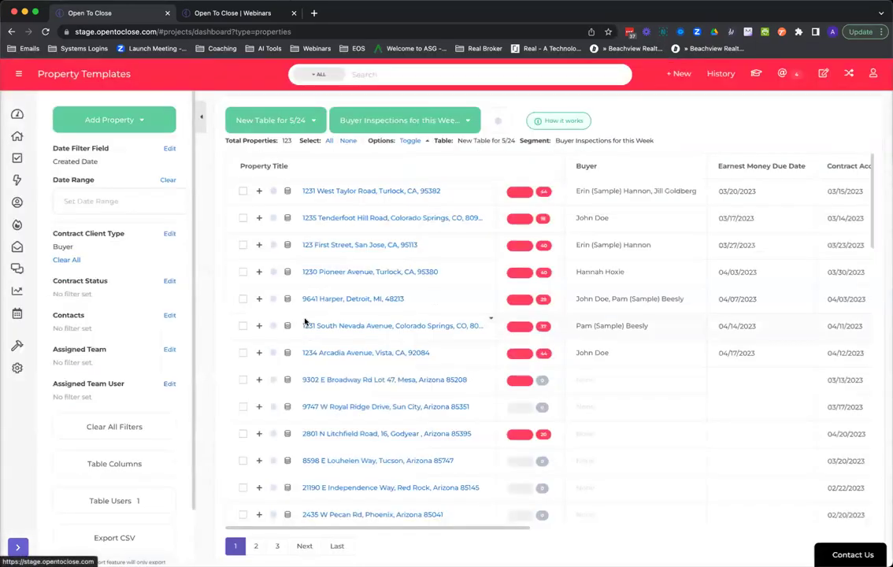
Step: Open the Form Triggers of the Buyers Residential Contract (OTC1) intake form template
{"action": "mouse_move", "coordinate": [18, 345]}
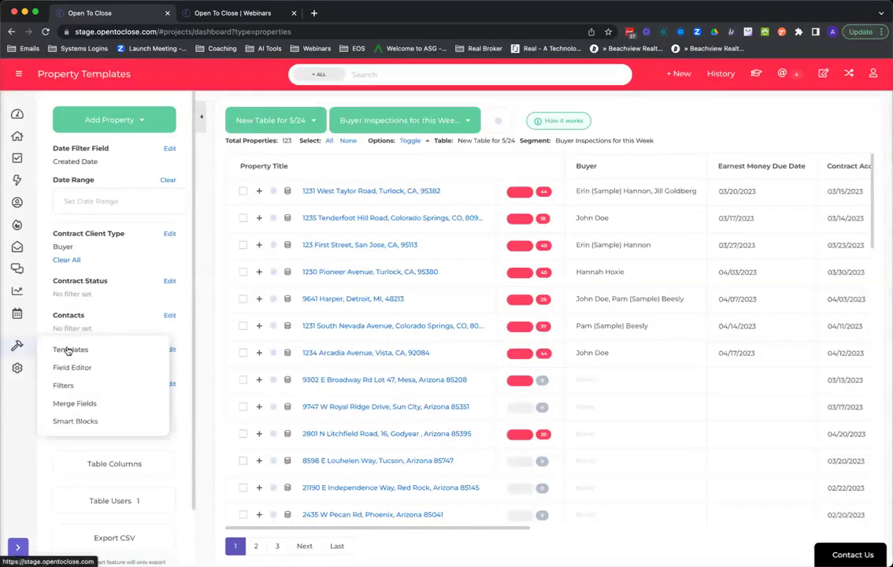
{"action": "left_click", "coordinate": [68, 350]}
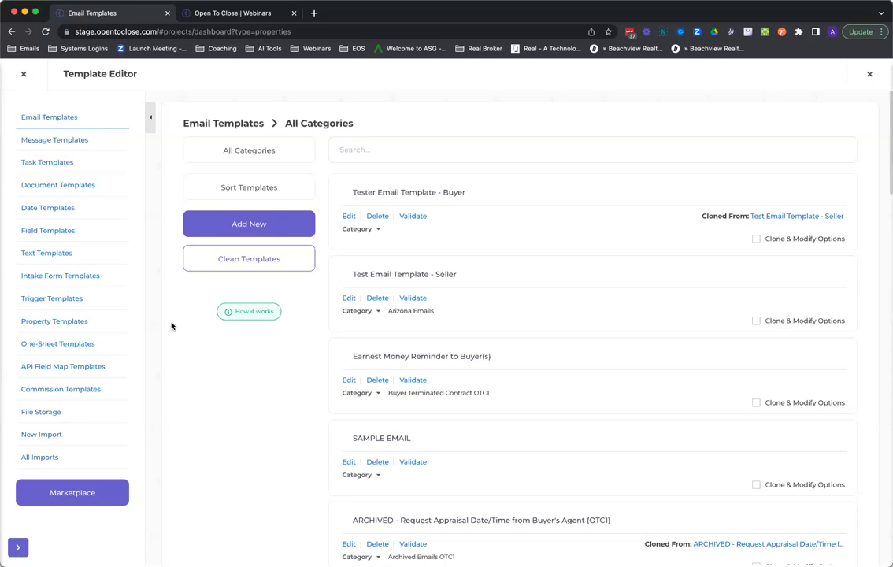
{"action": "left_click", "coordinate": [73, 279]}
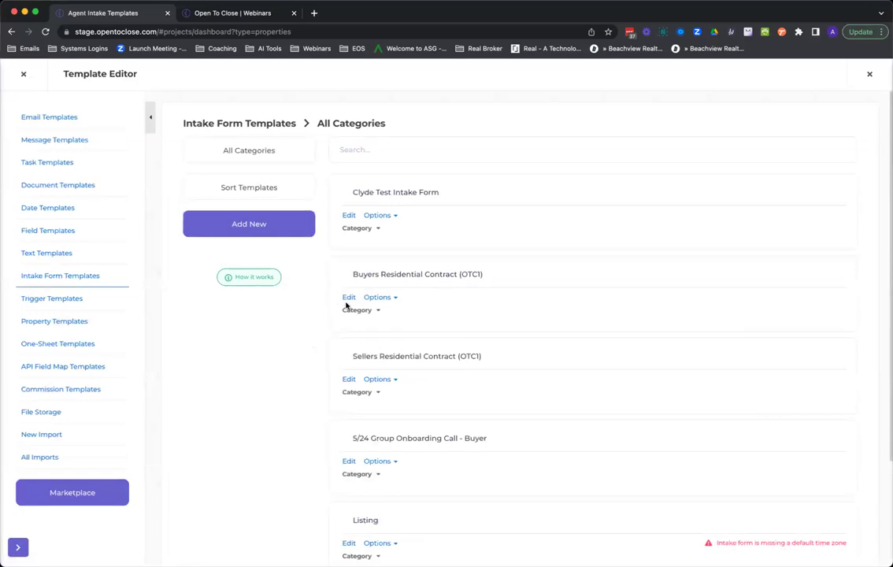
{"action": "left_click", "coordinate": [347, 302]}
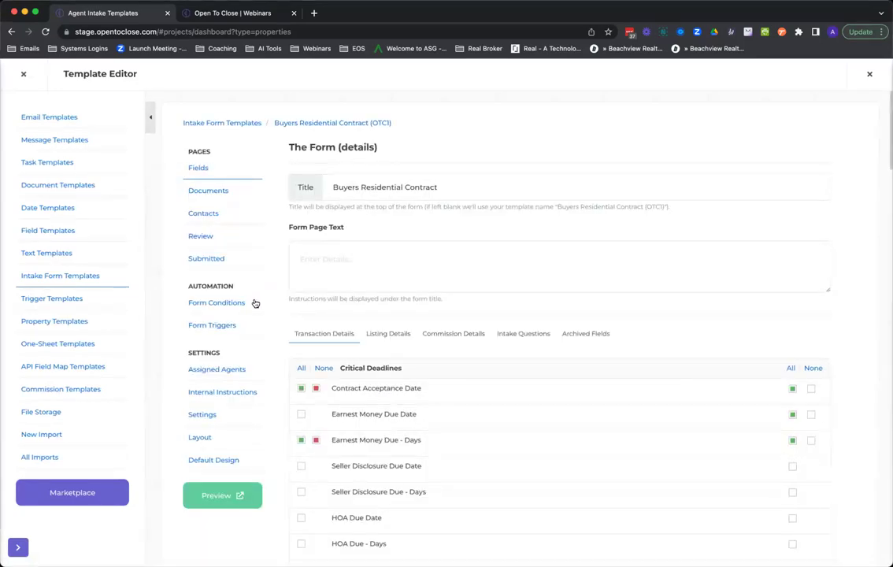
{"action": "left_click", "coordinate": [213, 325]}
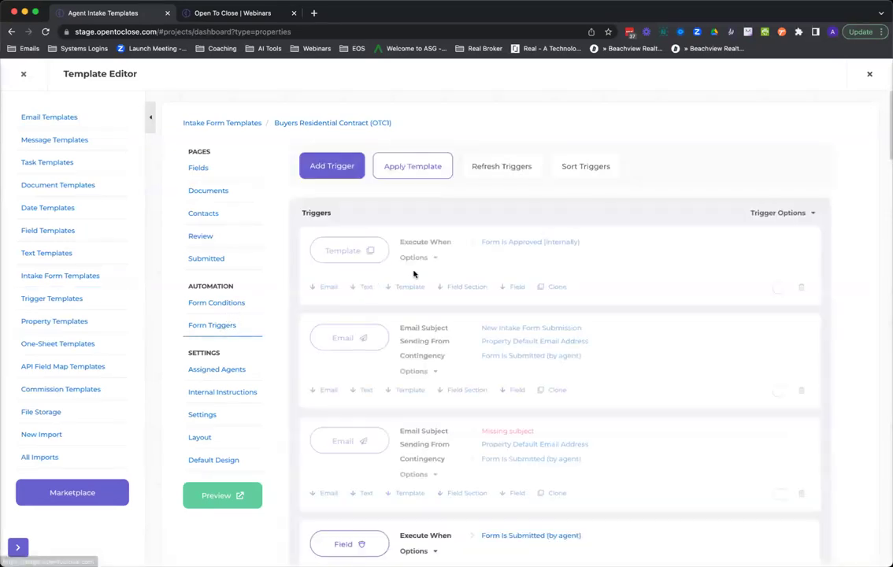
Step: Look through the intake form's trigger list, and expand the details of all triggers
{"action": "scroll", "coordinate": [415, 274], "scroll_direction": "down", "scroll_amount": 5}
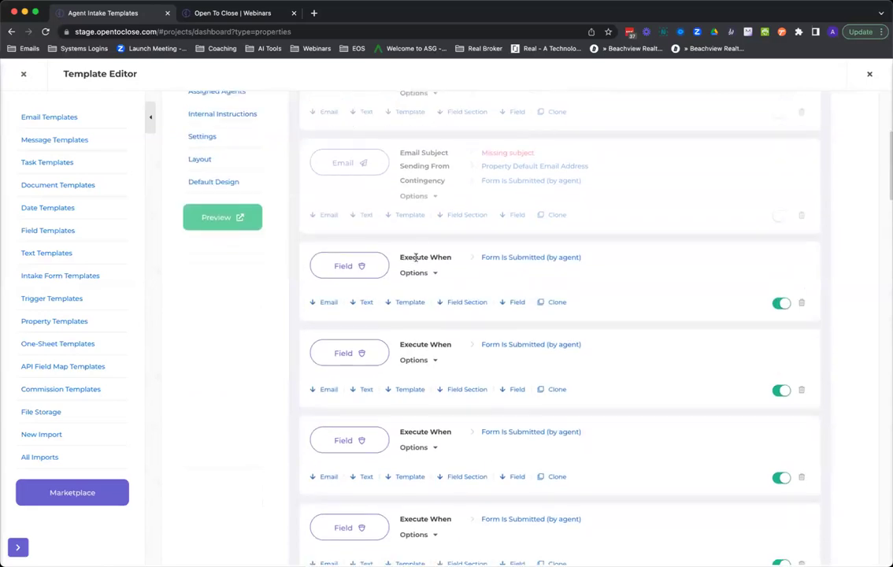
{"action": "scroll", "coordinate": [422, 296], "scroll_direction": "down", "scroll_amount": 2}
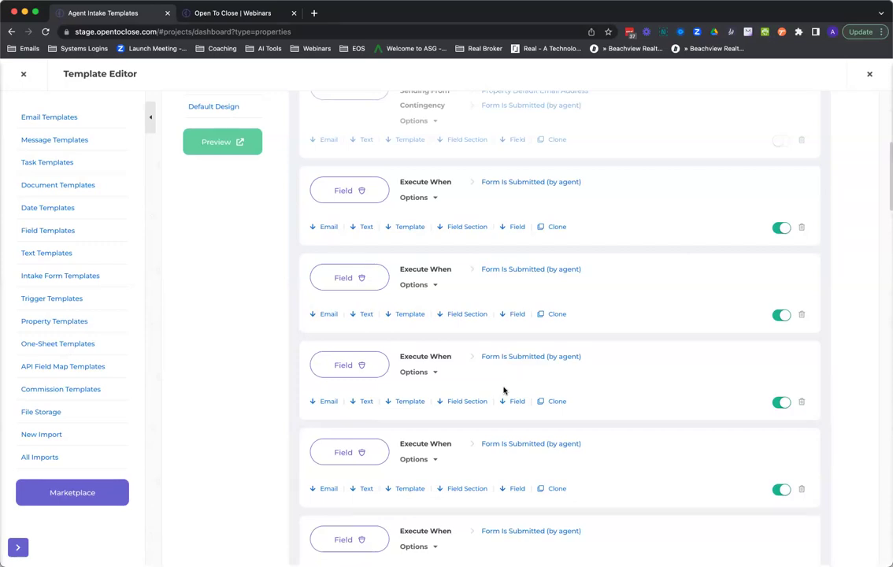
{"action": "scroll", "coordinate": [503, 389], "scroll_direction": "down", "scroll_amount": 10}
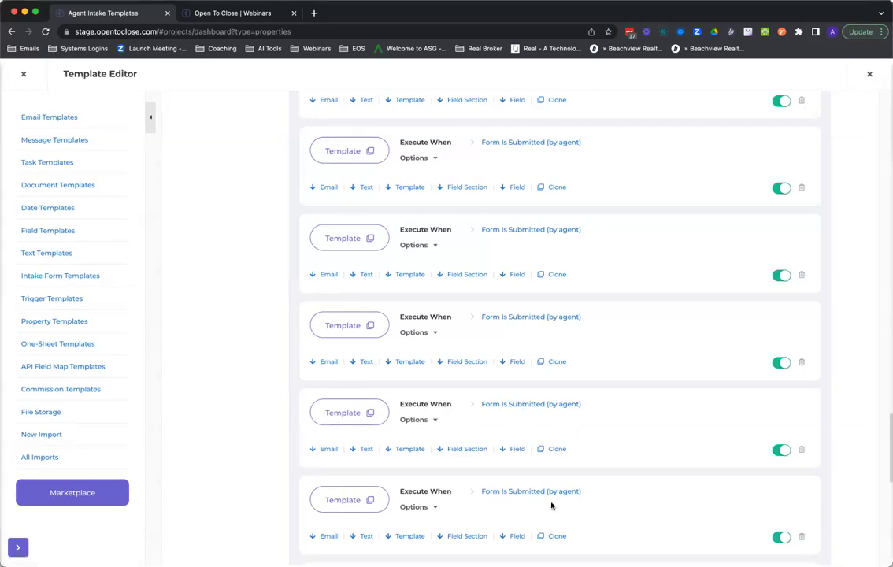
{"action": "scroll", "coordinate": [552, 506], "scroll_direction": "down", "scroll_amount": 10}
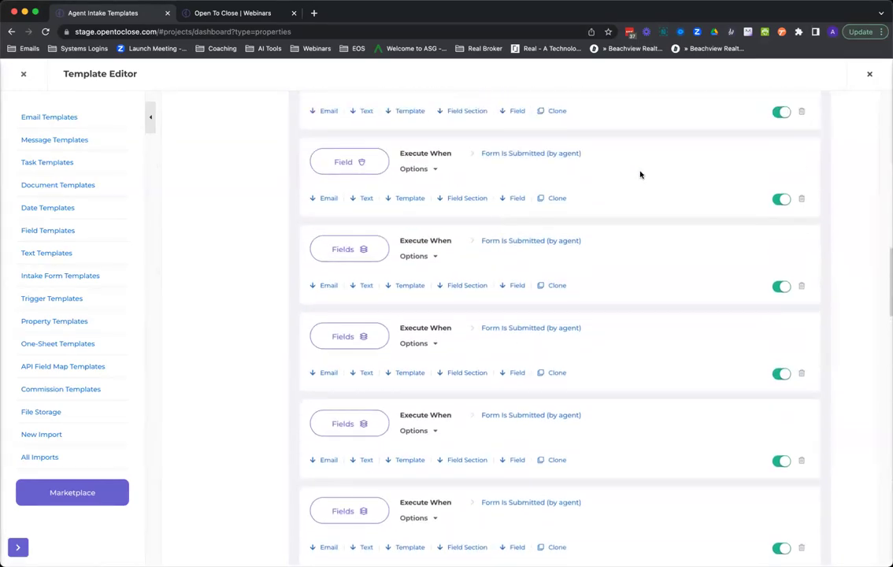
{"action": "scroll", "coordinate": [763, 152], "scroll_direction": "up", "scroll_amount": 12}
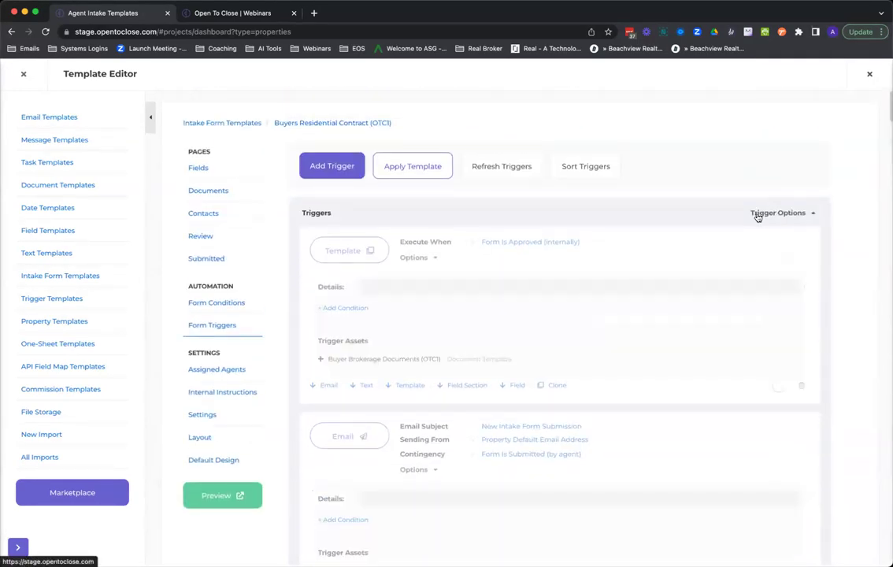
Step: Examine the details, conditions and trigger assets of the intake form's field and field section triggers
{"action": "scroll", "coordinate": [666, 241], "scroll_direction": "down", "scroll_amount": 10}
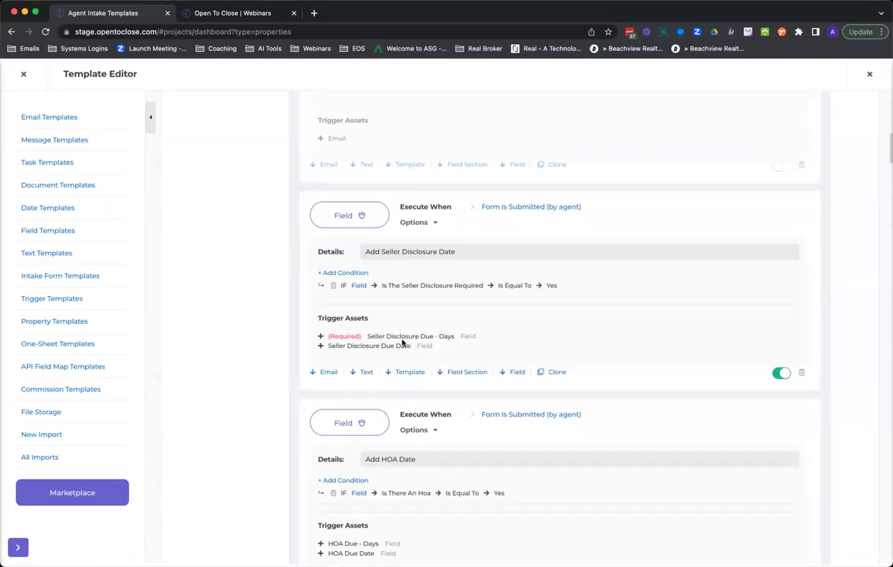
{"action": "left_click_drag", "start_coordinate": [397, 337], "coordinate": [444, 337]}
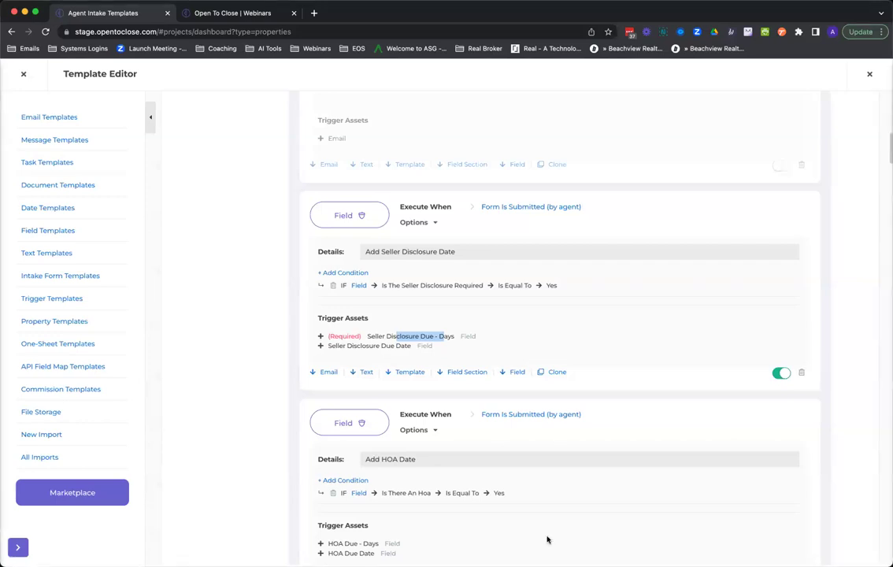
{"action": "scroll", "coordinate": [496, 325], "scroll_direction": "down", "scroll_amount": 5}
{"action": "scroll", "coordinate": [496, 324], "scroll_direction": "down", "scroll_amount": 10}
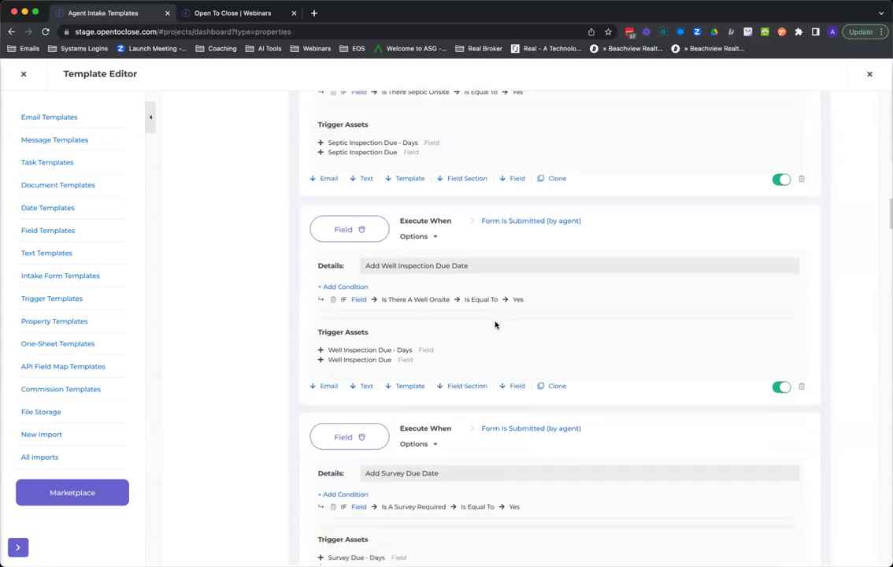
{"action": "scroll", "coordinate": [495, 325], "scroll_direction": "down", "scroll_amount": 15}
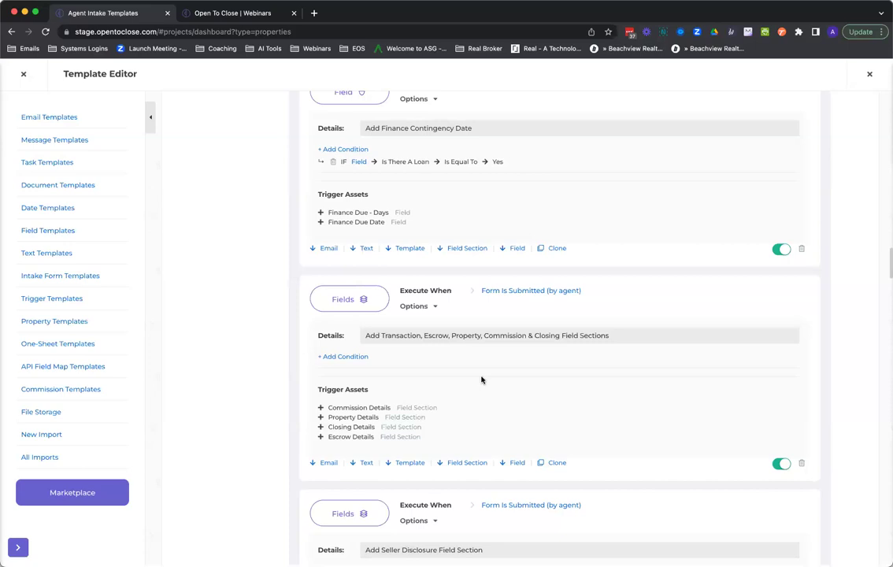
{"action": "scroll", "coordinate": [496, 371], "scroll_direction": "down", "scroll_amount": 3}
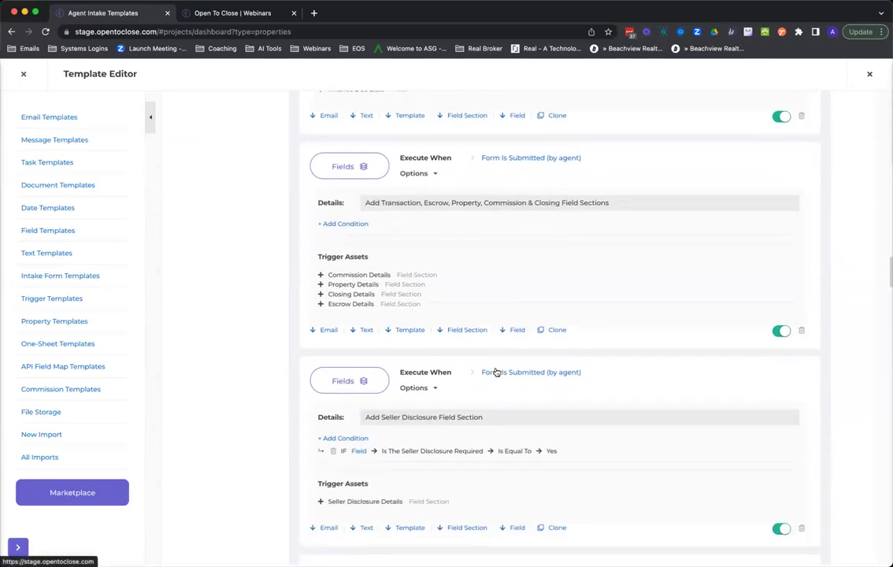
{"action": "scroll", "coordinate": [496, 372], "scroll_direction": "down", "scroll_amount": 3}
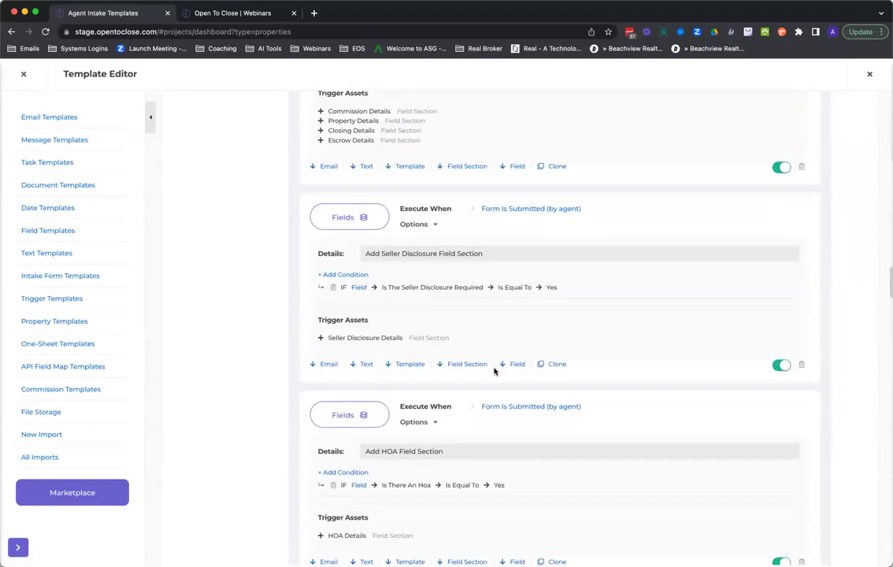
{"action": "scroll", "coordinate": [547, 374], "scroll_direction": "down", "scroll_amount": 6}
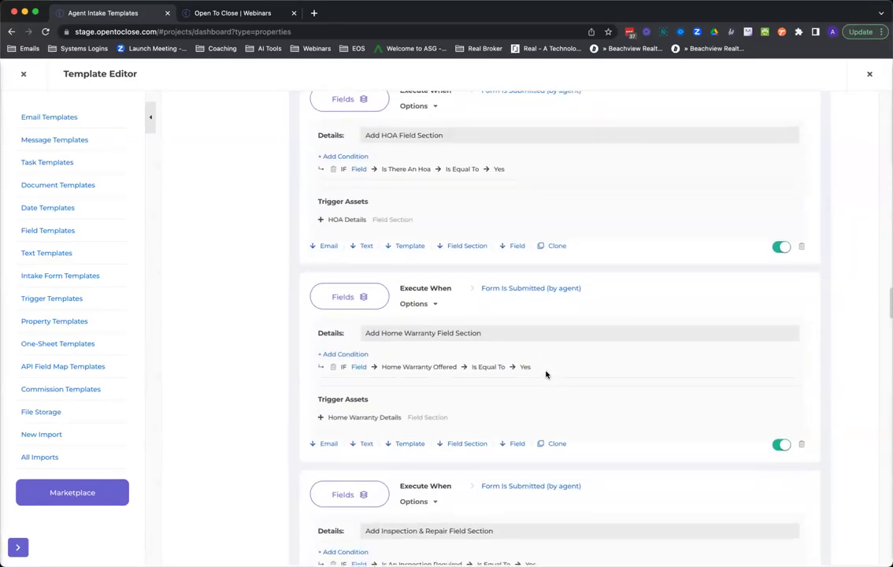
{"action": "scroll", "coordinate": [546, 374], "scroll_direction": "down", "scroll_amount": 3}
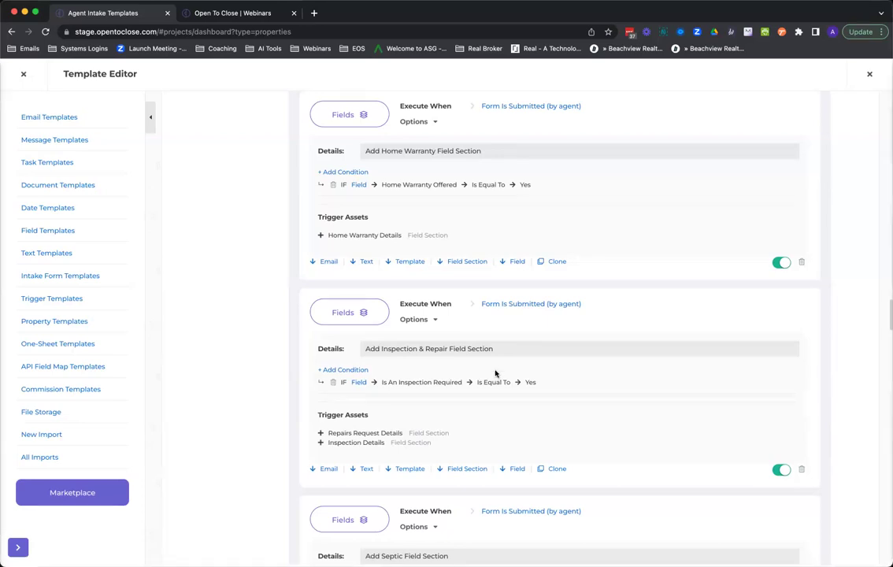
{"action": "scroll", "coordinate": [495, 374], "scroll_direction": "up", "scroll_amount": 15}
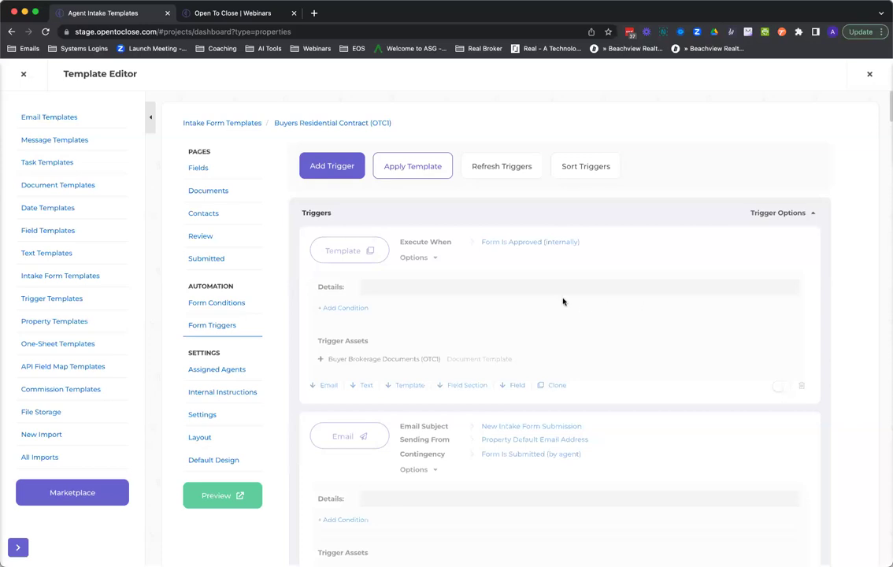
Step: Close the Template Editor, then open the Organization & Users settings for a brief look and close them
{"action": "left_click", "coordinate": [24, 76]}
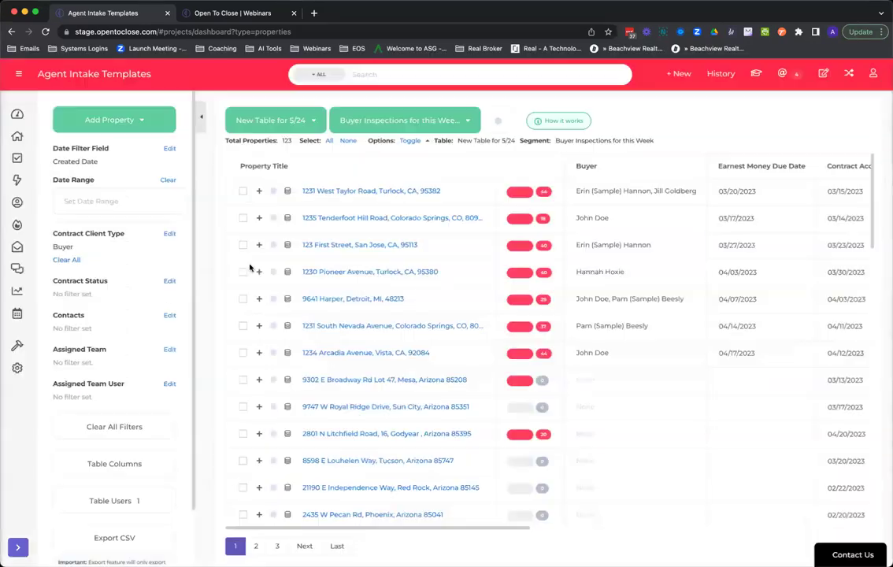
{"action": "mouse_move", "coordinate": [19, 369]}
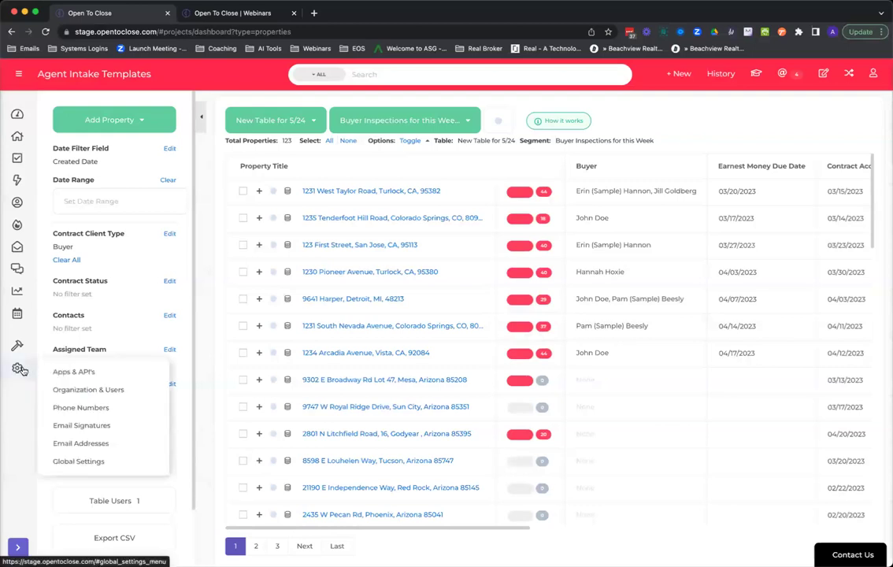
{"action": "left_click", "coordinate": [19, 369]}
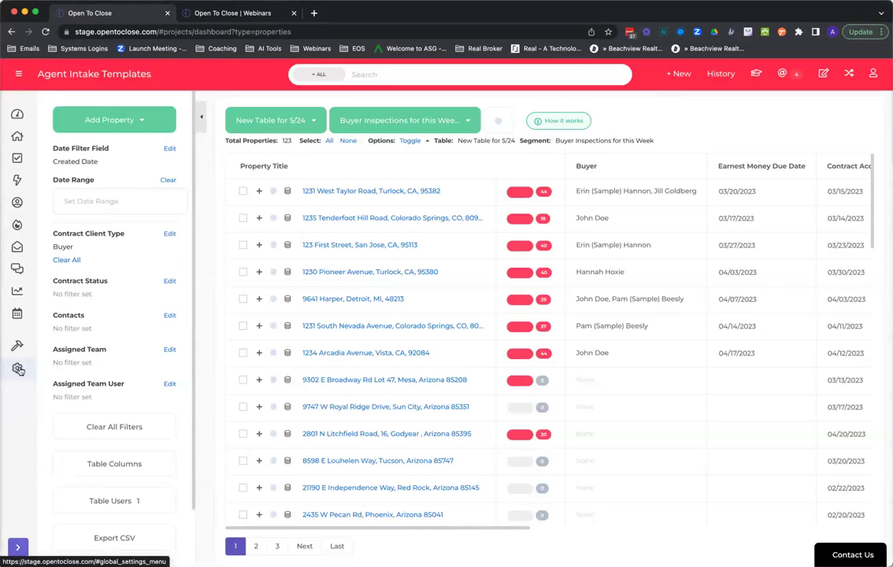
{"action": "left_click", "coordinate": [18, 369]}
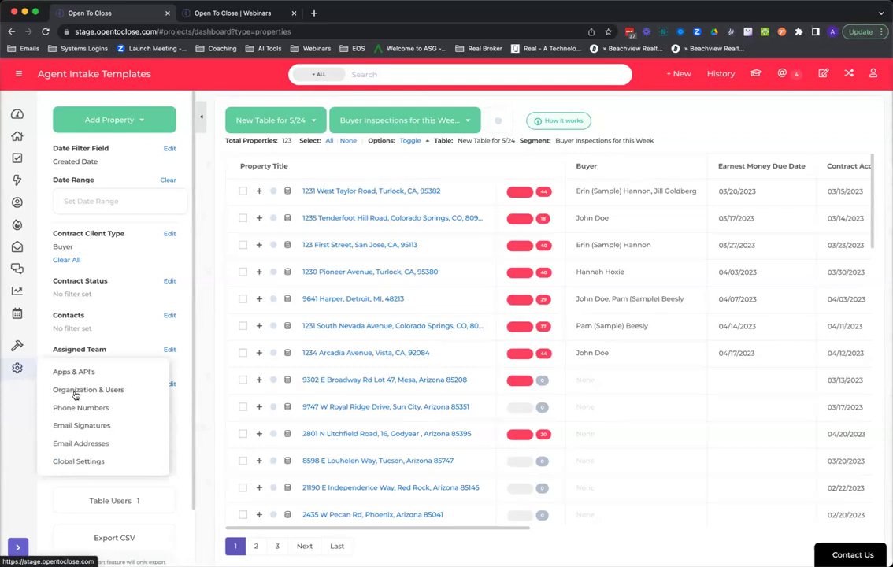
{"action": "left_click", "coordinate": [69, 390]}
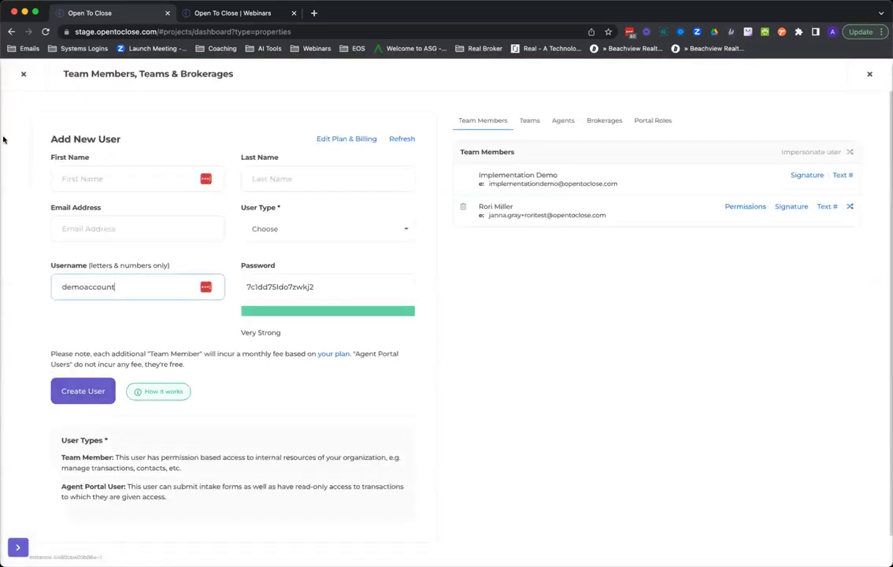
{"action": "left_click", "coordinate": [23, 73]}
Step: Open the organization Defaults in Global Settings and look over the file renaming, contact filter and one-sheet options
{"action": "left_click", "coordinate": [17, 367]}
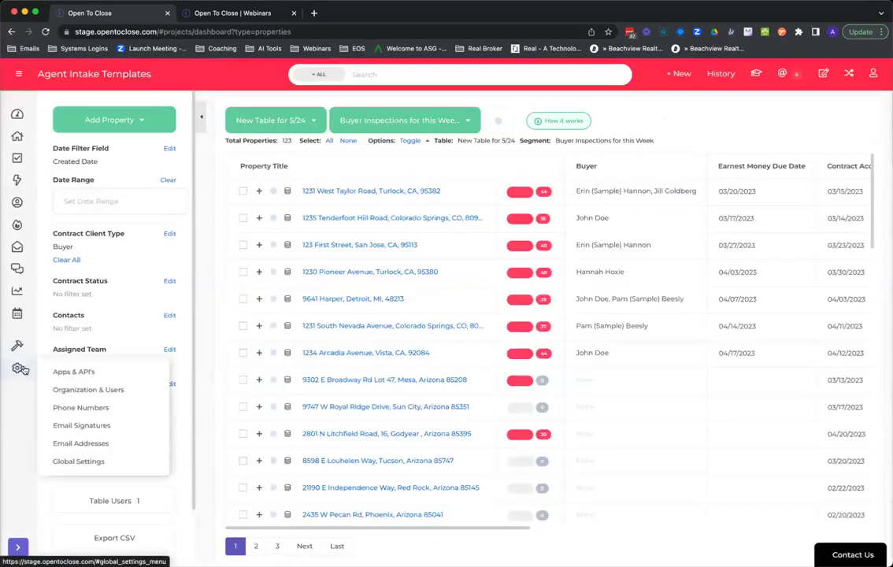
{"action": "left_click", "coordinate": [72, 463]}
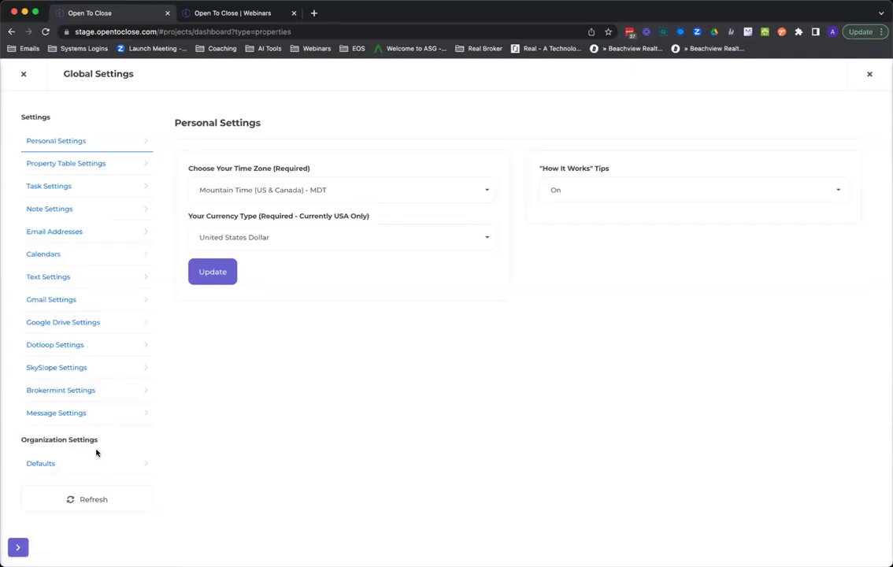
{"action": "left_click", "coordinate": [47, 467]}
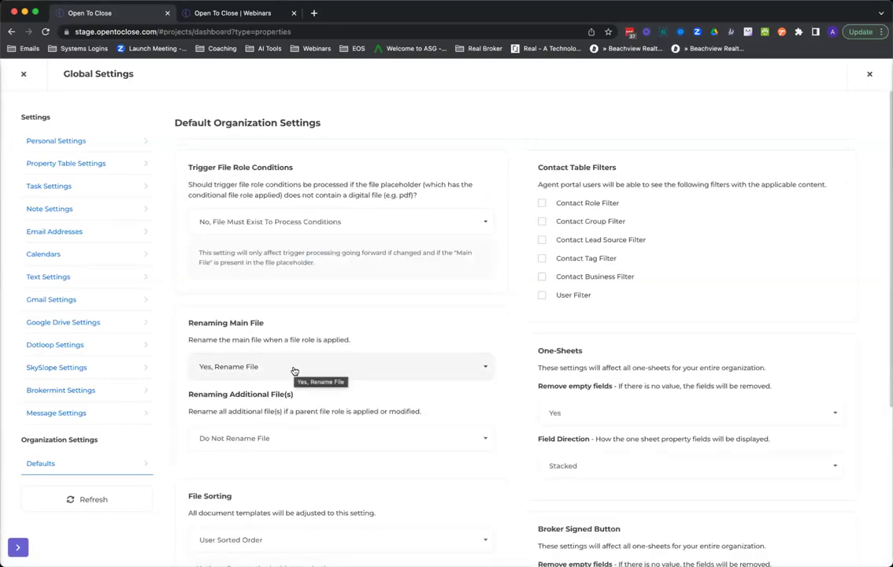
{"action": "scroll", "coordinate": [294, 371], "scroll_direction": "down", "scroll_amount": 2}
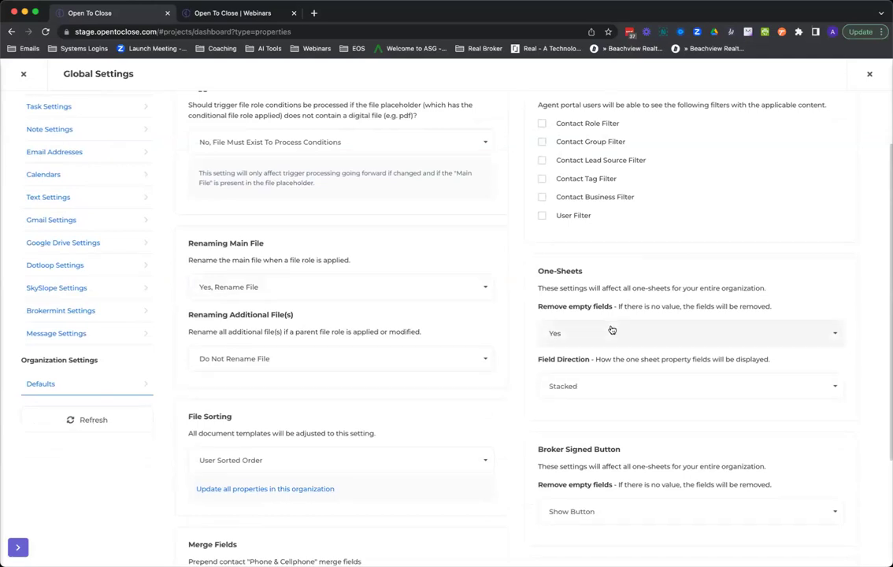
{"action": "scroll", "coordinate": [611, 319], "scroll_direction": "up", "scroll_amount": 2}
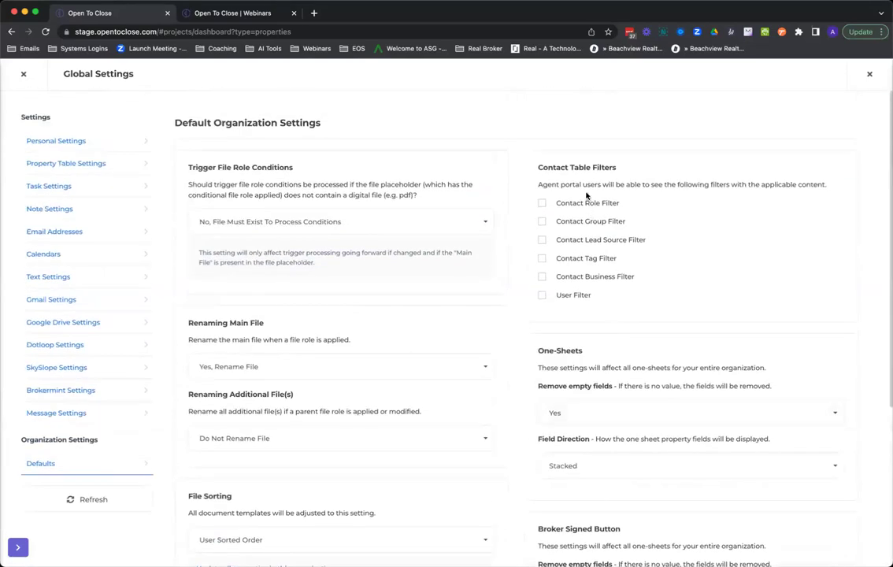
Step: Enable the contact role, group, lead source, tag, business and user filters for agent portal users in the Contact Table Filters
{"action": "left_click", "coordinate": [561, 203]}
{"action": "left_click", "coordinate": [566, 224]}
{"action": "left_click", "coordinate": [572, 240]}
{"action": "left_click", "coordinate": [573, 258]}
{"action": "left_click", "coordinate": [576, 280]}
{"action": "left_click", "coordinate": [572, 296]}
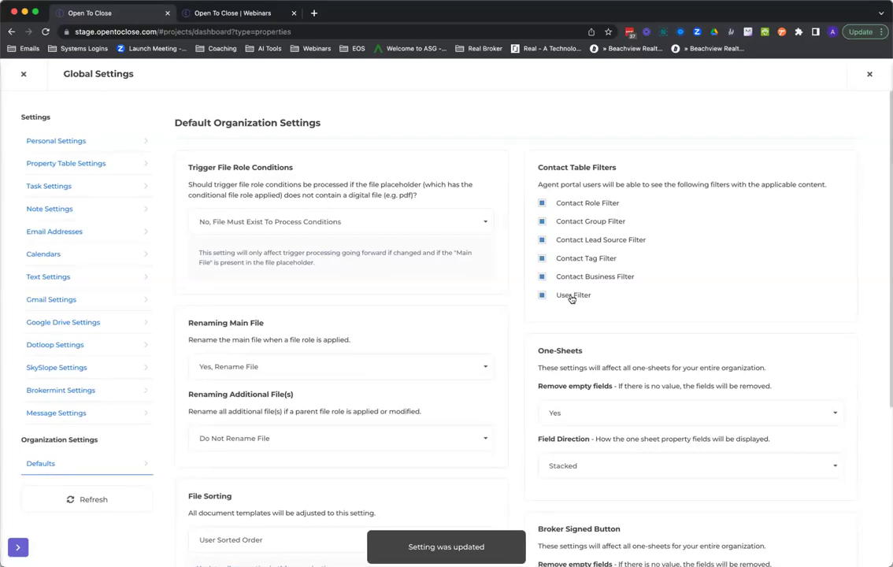
Step: Disable all the Contact Table Filters for agent portal users again
{"action": "left_click", "coordinate": [574, 278]}
{"action": "left_click", "coordinate": [573, 257]}
{"action": "left_click", "coordinate": [545, 241]}
{"action": "left_click", "coordinate": [543, 222]}
{"action": "left_click", "coordinate": [556, 203]}
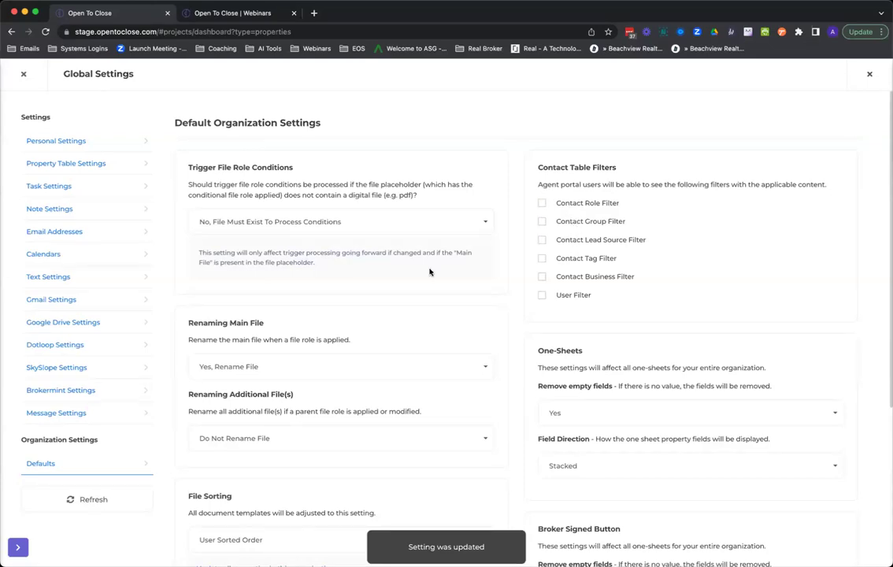
Step: Look through the remaining default organization settings, including merge fields and intake form validation, and close Global Settings
{"action": "scroll", "coordinate": [429, 269], "scroll_direction": "down", "scroll_amount": 5}
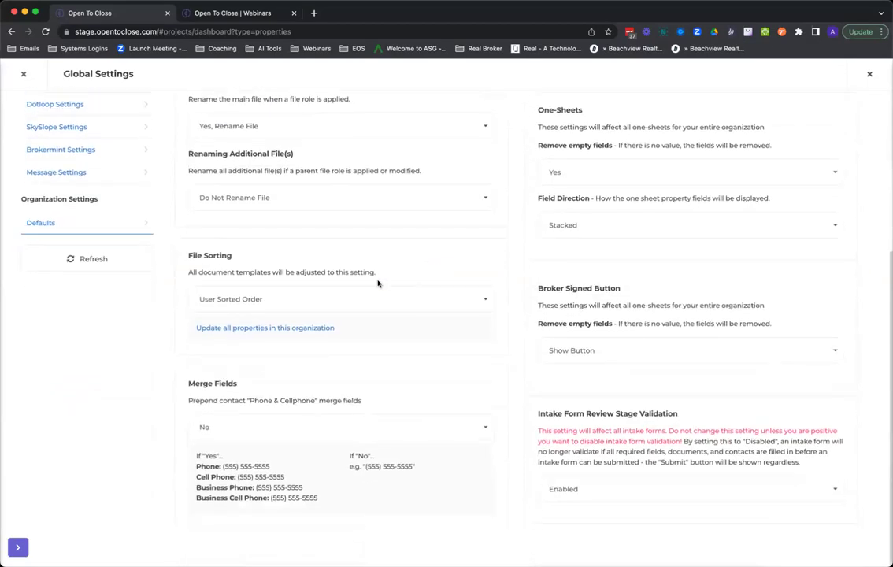
{"action": "scroll", "coordinate": [270, 291], "scroll_direction": "up", "scroll_amount": 5}
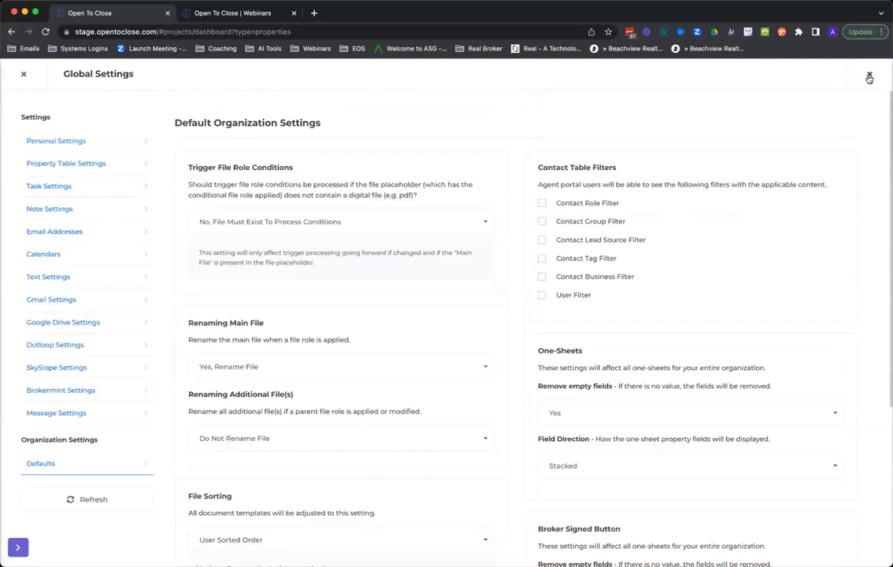
{"action": "left_click", "coordinate": [867, 76]}
Step: Open the Change Log, read the May 25th, 2023 entries including FUB Deal Sync and User Drop Down, and close it
{"action": "mouse_move", "coordinate": [869, 77]}
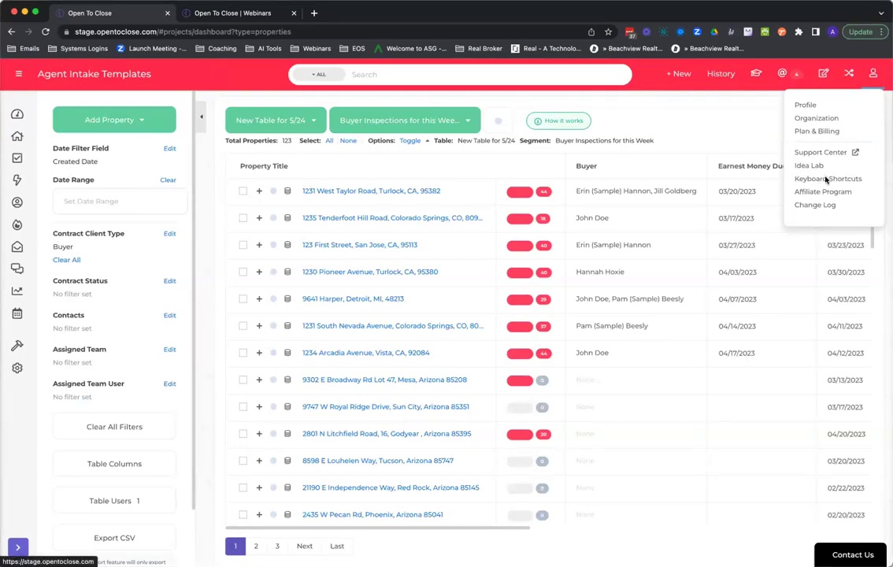
{"action": "left_click", "coordinate": [819, 206]}
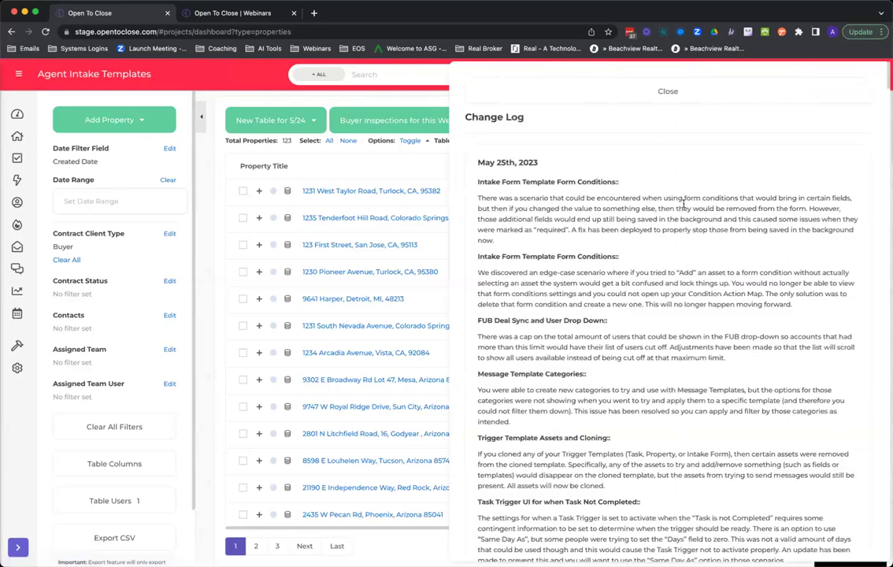
{"action": "scroll", "coordinate": [684, 203], "scroll_direction": "down", "scroll_amount": 2}
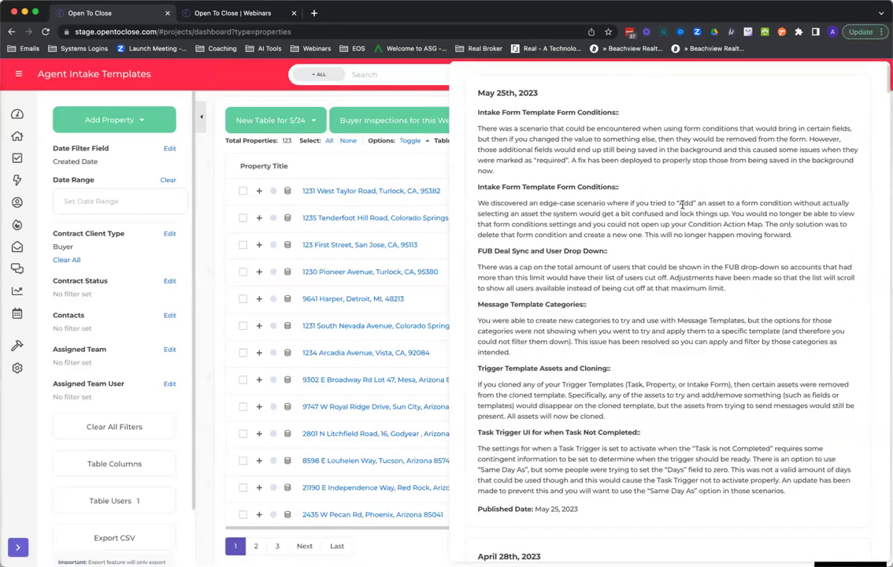
{"action": "left_click_drag", "start_coordinate": [493, 251], "coordinate": [583, 251]}
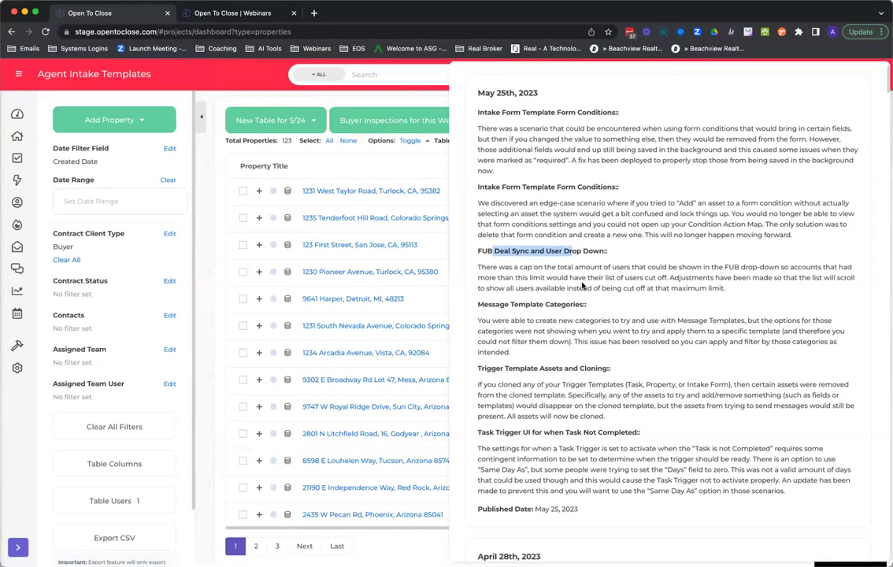
{"action": "scroll", "coordinate": [583, 285], "scroll_direction": "up", "scroll_amount": 2}
{"action": "left_click", "coordinate": [668, 90]}
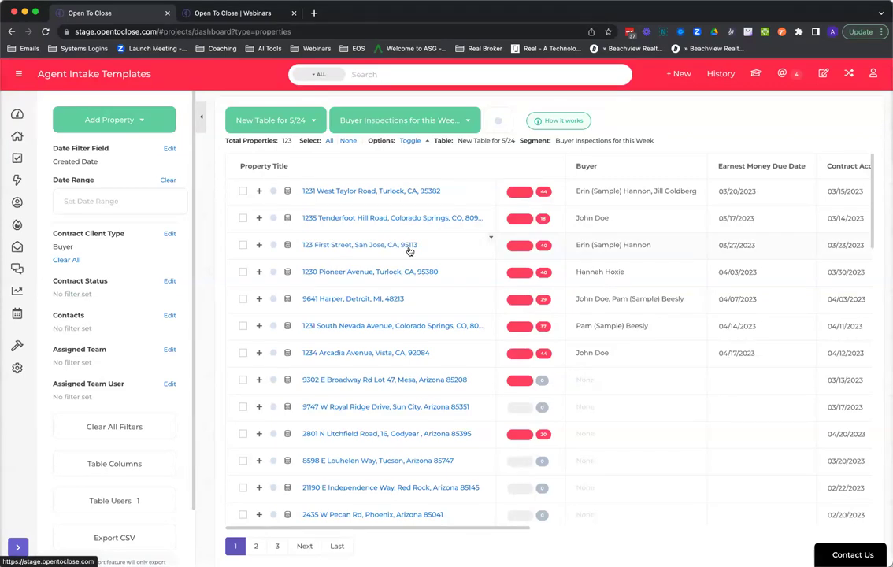
Step: Open the triggers of the first property in the table and bring up the trigger templates available to apply
{"action": "left_click", "coordinate": [370, 192]}
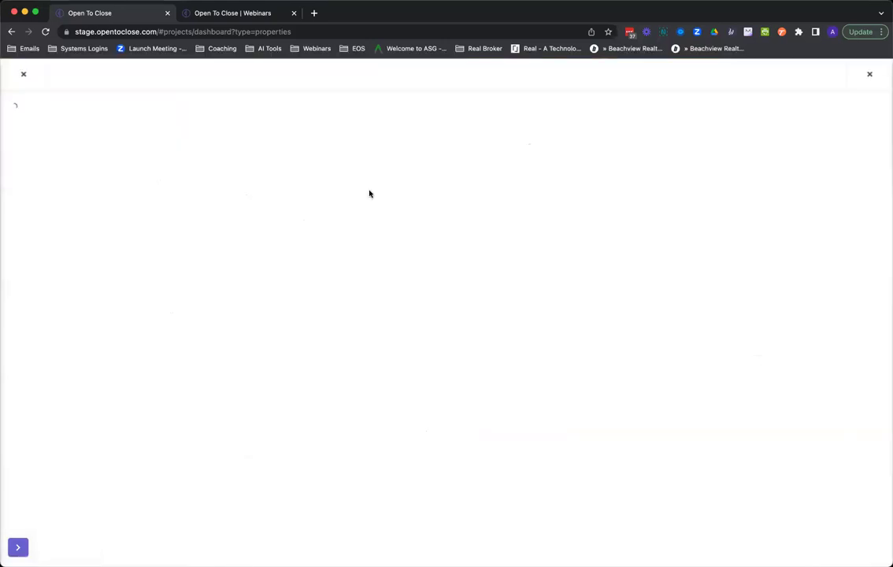
{"action": "left_click", "coordinate": [419, 136]}
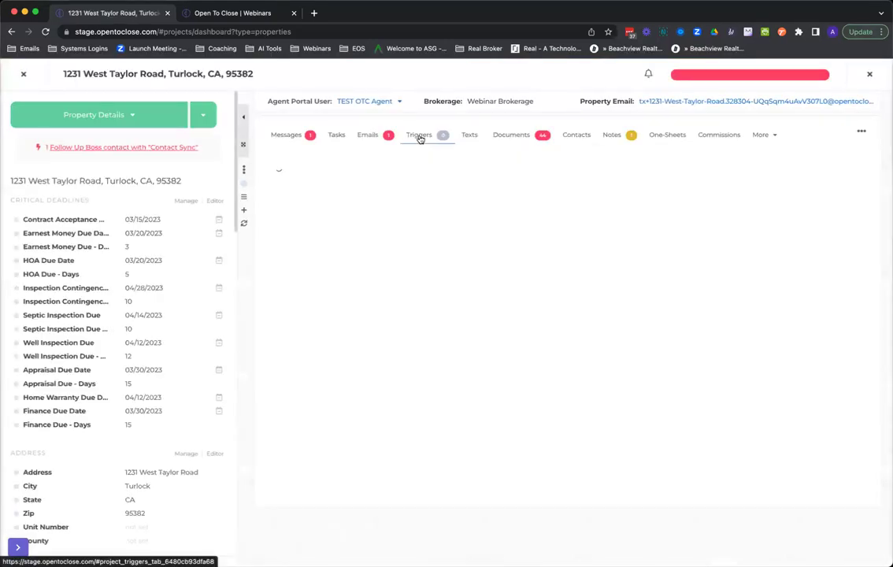
{"action": "left_click", "coordinate": [389, 177]}
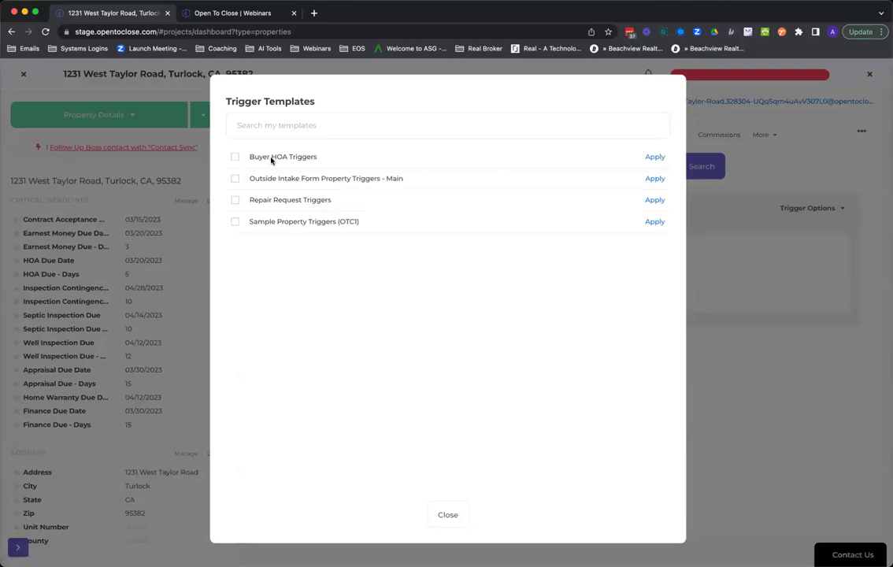
Step: Apply the Buyer HOA, Outside Intake Form Property - Main, Repair Request and Sample Property (OTC1) trigger templates to the property
{"action": "left_click", "coordinate": [235, 157]}
{"action": "left_click", "coordinate": [235, 178]}
{"action": "left_click", "coordinate": [235, 200]}
{"action": "left_click", "coordinate": [234, 221]}
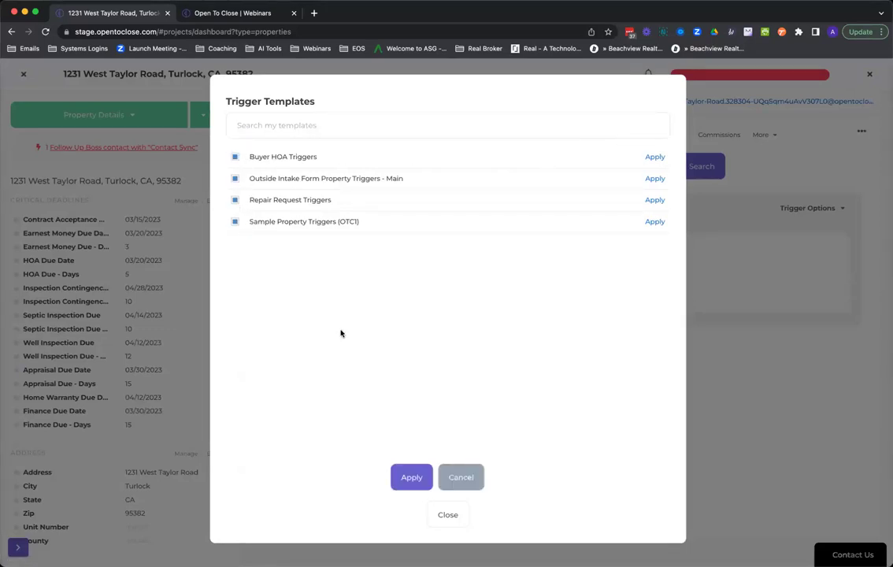
{"action": "left_click", "coordinate": [414, 479]}
{"action": "left_click", "coordinate": [465, 364]}
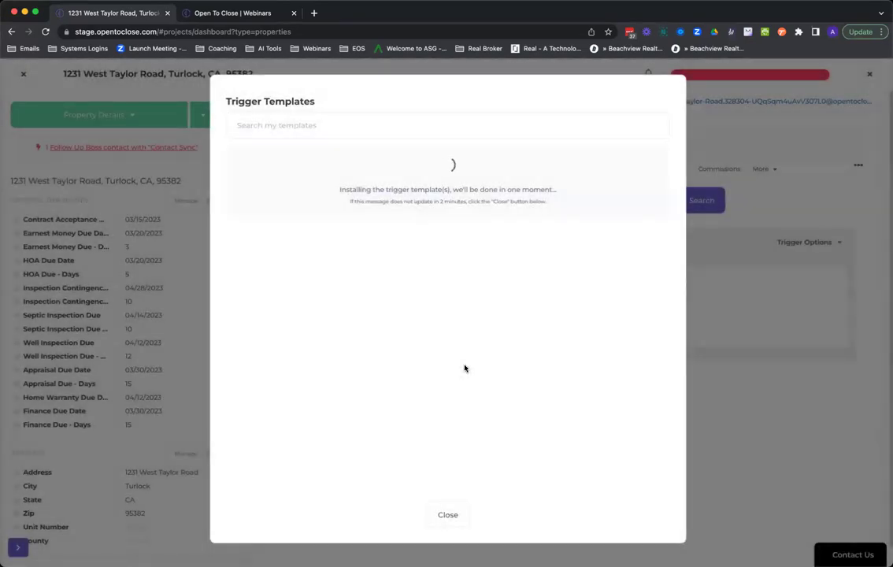
{"action": "left_click", "coordinate": [465, 203]}
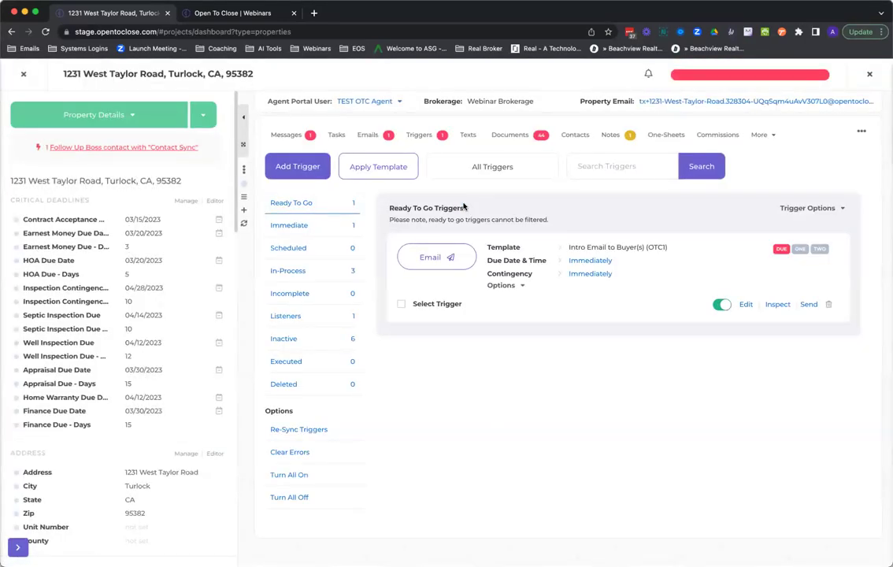
Step: Review the Ready To Go trigger's details, and view the email trigger on the task about confirming buyer and lender contact with homeowners insurance
{"action": "left_click", "coordinate": [806, 209]}
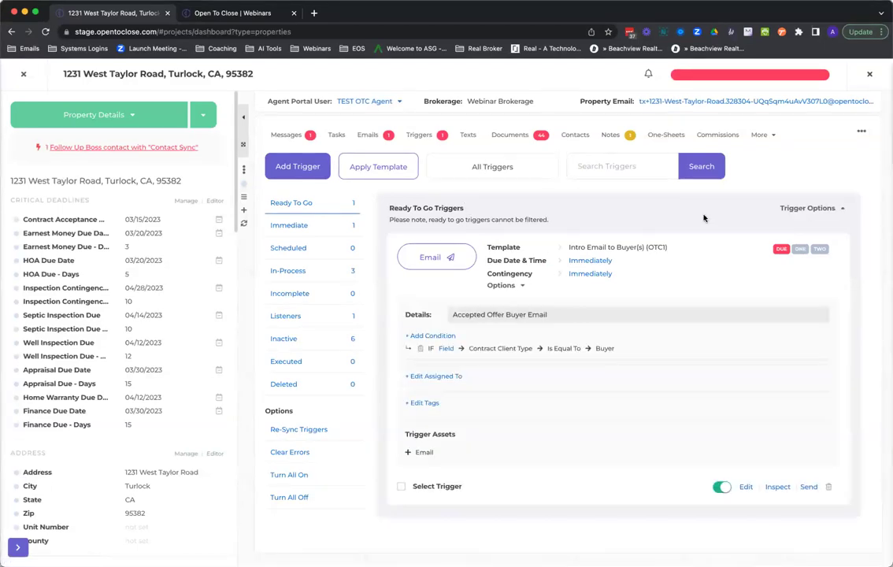
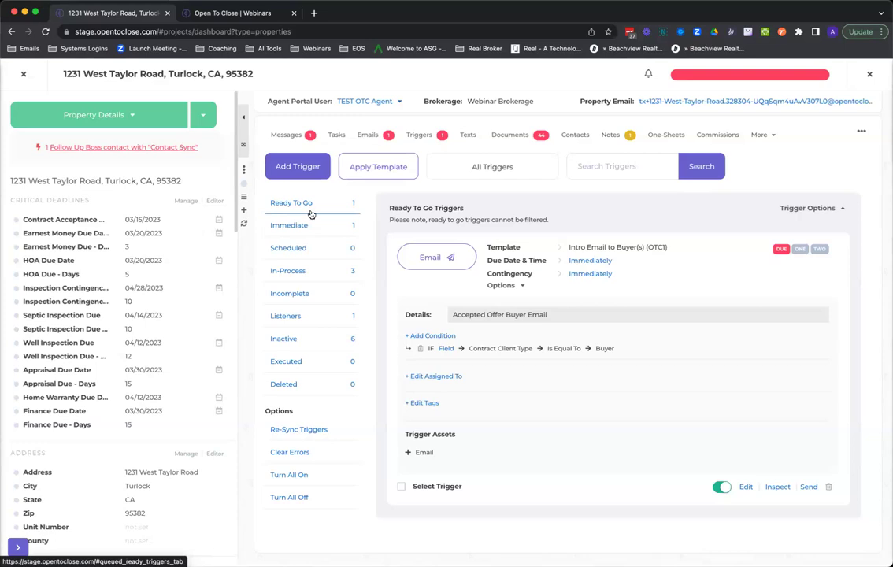
{"action": "left_click", "coordinate": [336, 134]}
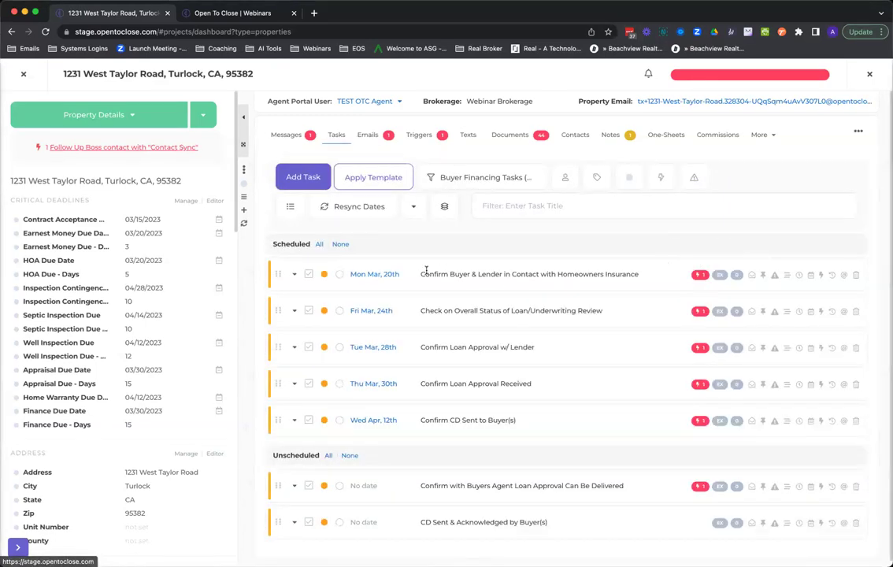
{"action": "left_click", "coordinate": [699, 274]}
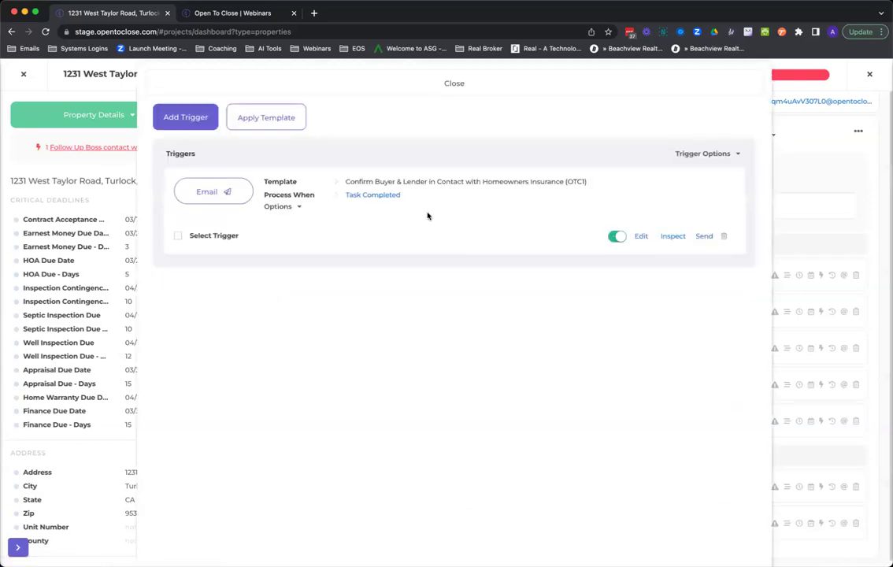
{"action": "left_click", "coordinate": [331, 89]}
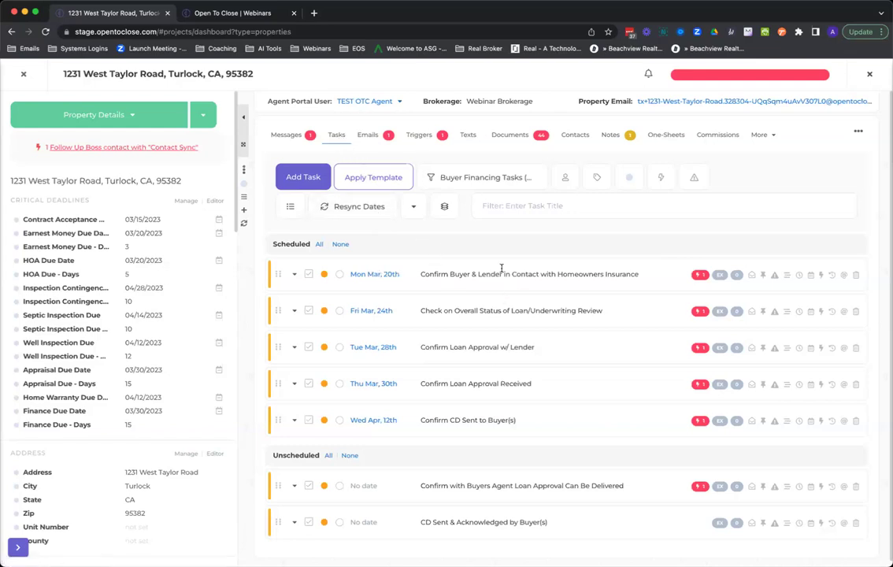
Step: Return to the property's triggers, expand the Ready To Go details, and examine the expanded details of the In-Process triggers
{"action": "left_click", "coordinate": [419, 137]}
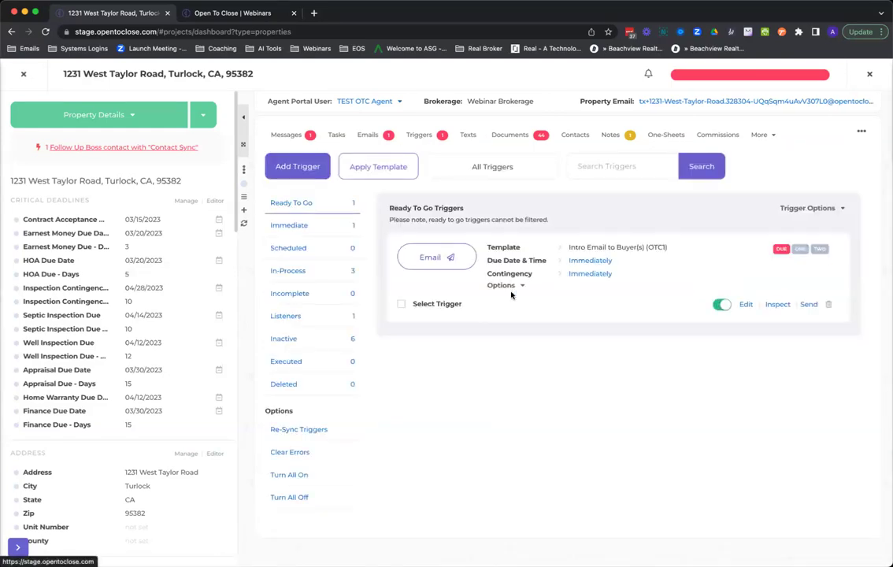
{"action": "left_click", "coordinate": [782, 208]}
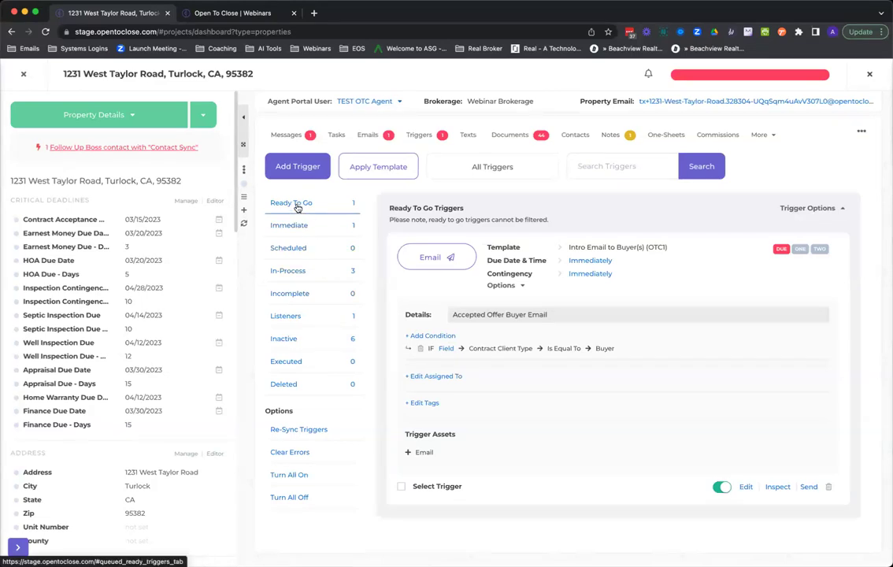
{"action": "left_click", "coordinate": [294, 278]}
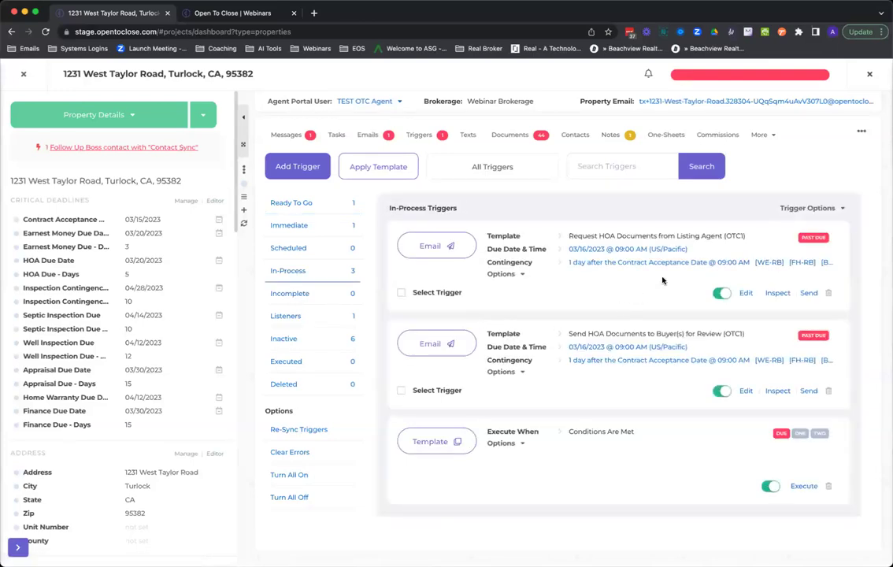
{"action": "left_click", "coordinate": [807, 207]}
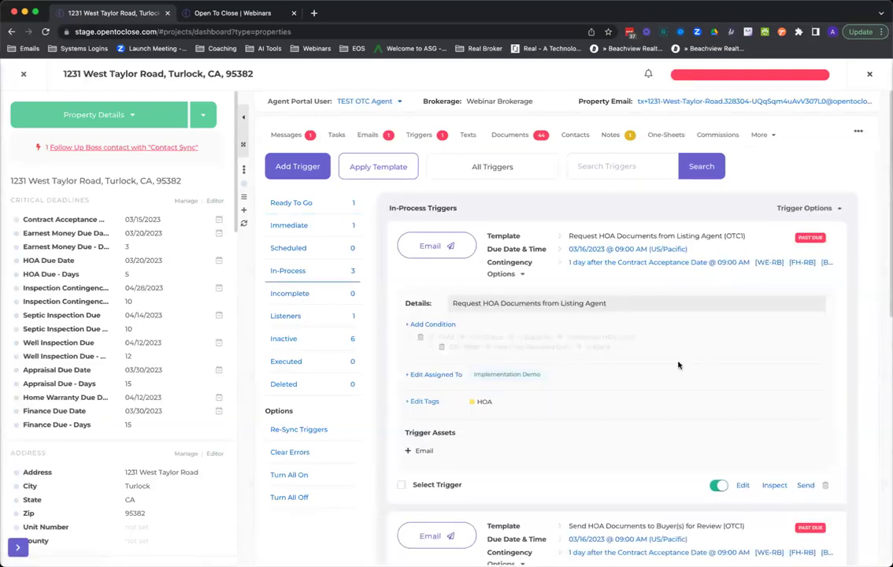
{"action": "scroll", "coordinate": [667, 331], "scroll_direction": "down", "scroll_amount": 3}
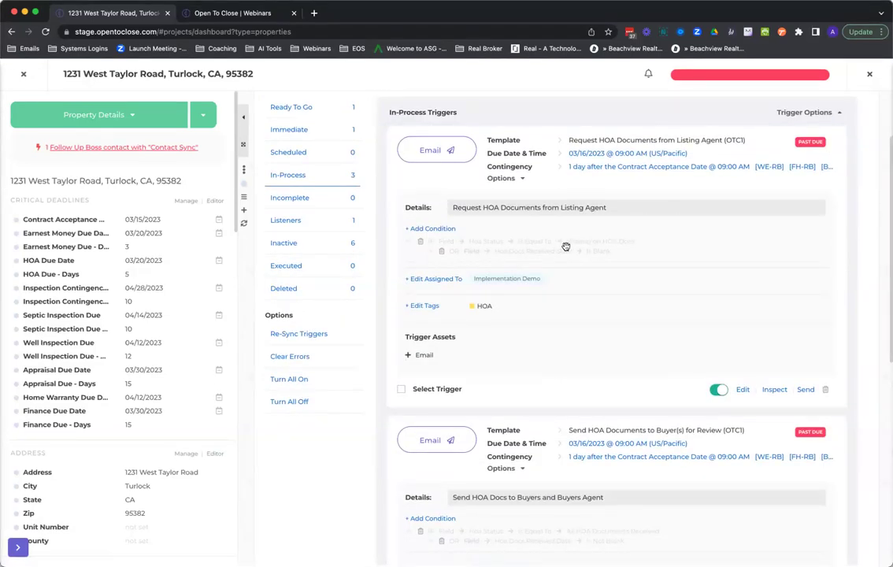
Step: Examine the conditions and assets of the In-Process HOA document email triggers and the Buyer Terminated Contract Tasks template trigger
{"action": "scroll", "coordinate": [576, 255], "scroll_direction": "down", "scroll_amount": 5}
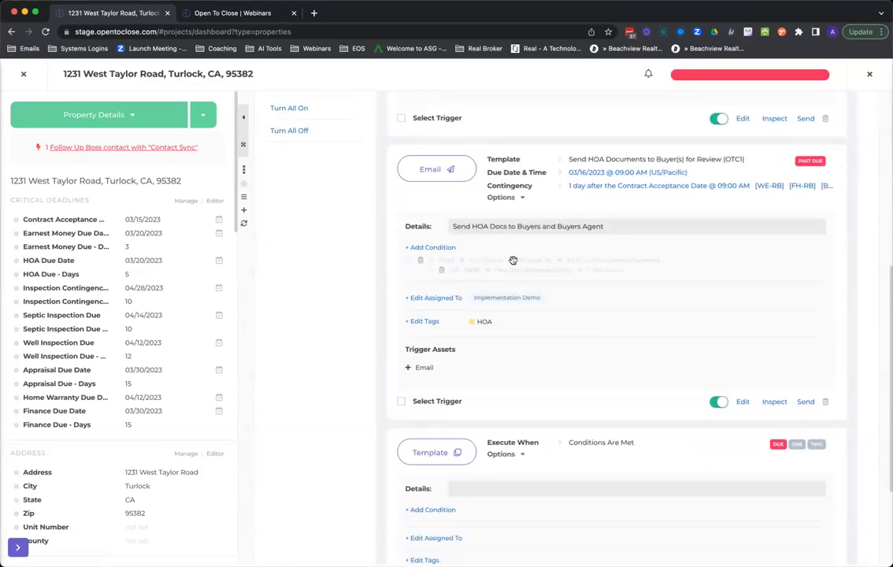
{"action": "scroll", "coordinate": [513, 260], "scroll_direction": "down", "scroll_amount": 3}
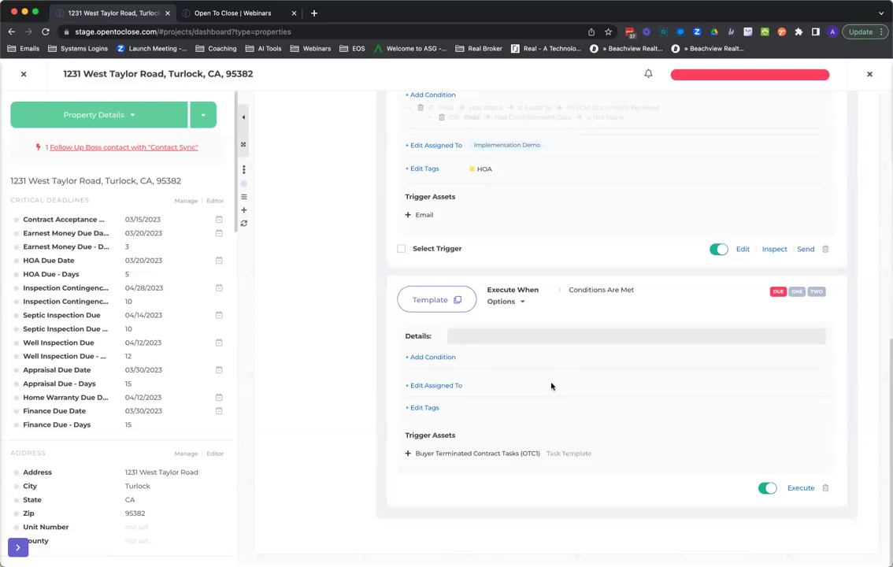
{"action": "scroll", "coordinate": [542, 423], "scroll_direction": "up", "scroll_amount": 5}
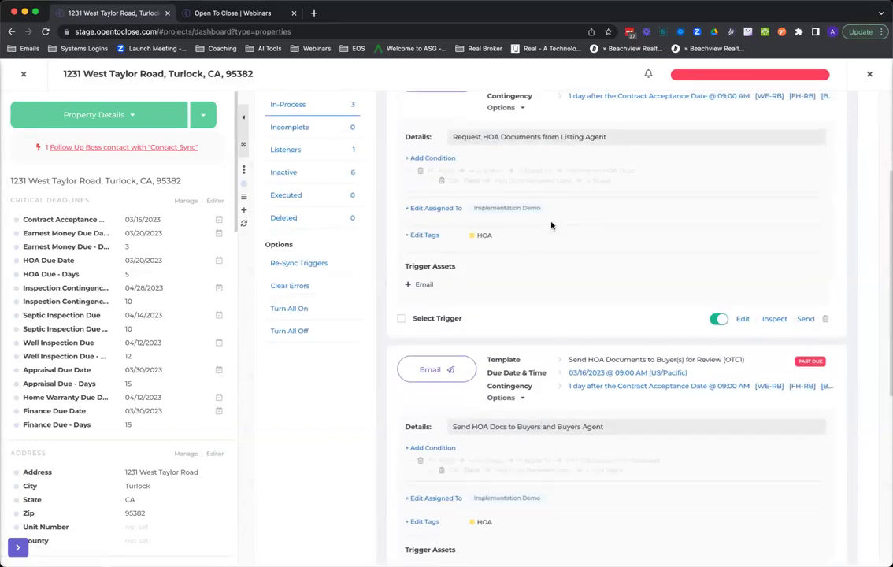
{"action": "scroll", "coordinate": [550, 229], "scroll_direction": "up", "scroll_amount": 1}
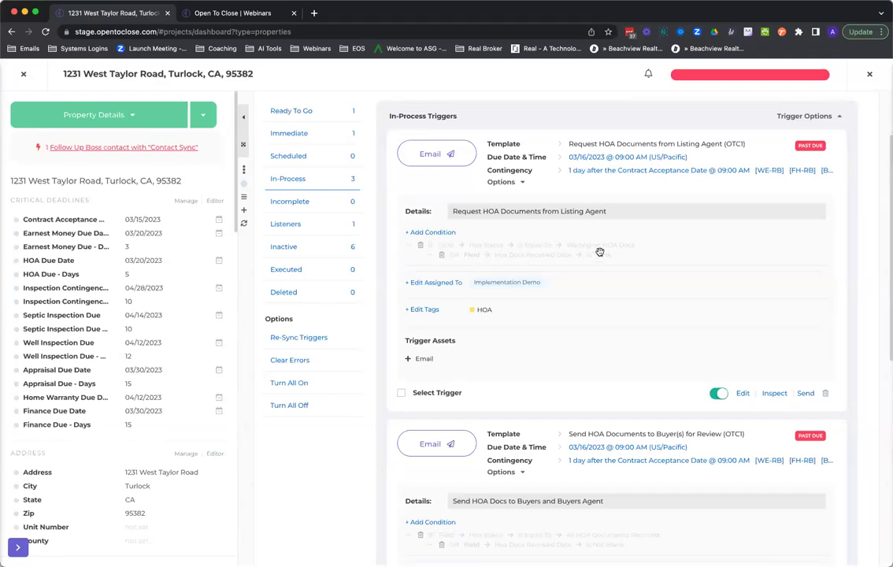
Step: Show the HOA Status and HOA Docs Received Date fields in the property's HOA Details section and update the fields
{"action": "left_click", "coordinate": [186, 200]}
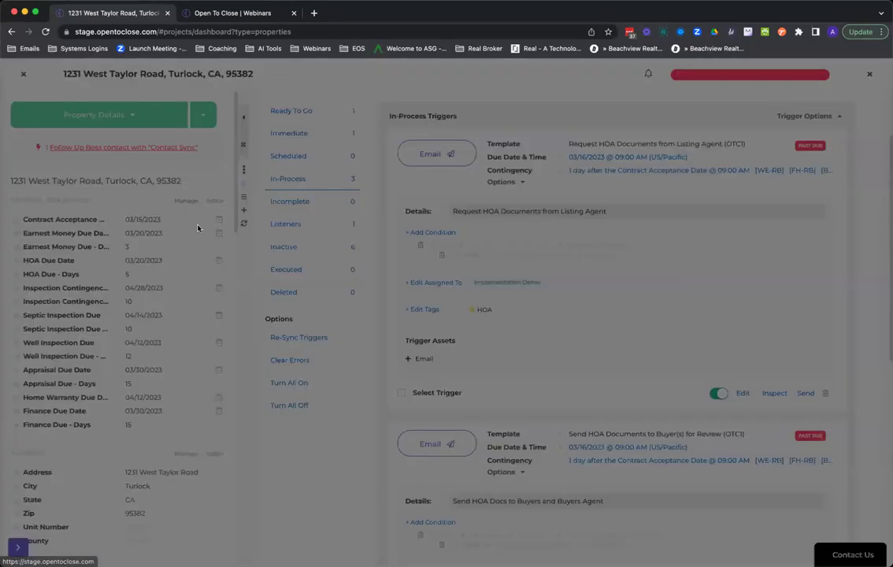
{"action": "scroll", "coordinate": [276, 379], "scroll_direction": "down", "scroll_amount": 2}
{"action": "scroll", "coordinate": [276, 379], "scroll_direction": "down", "scroll_amount": 8}
{"action": "scroll", "coordinate": [277, 378], "scroll_direction": "down", "scroll_amount": 10}
{"action": "scroll", "coordinate": [277, 376], "scroll_direction": "down", "scroll_amount": 6}
{"action": "left_click", "coordinate": [237, 225]}
{"action": "left_click", "coordinate": [236, 244]}
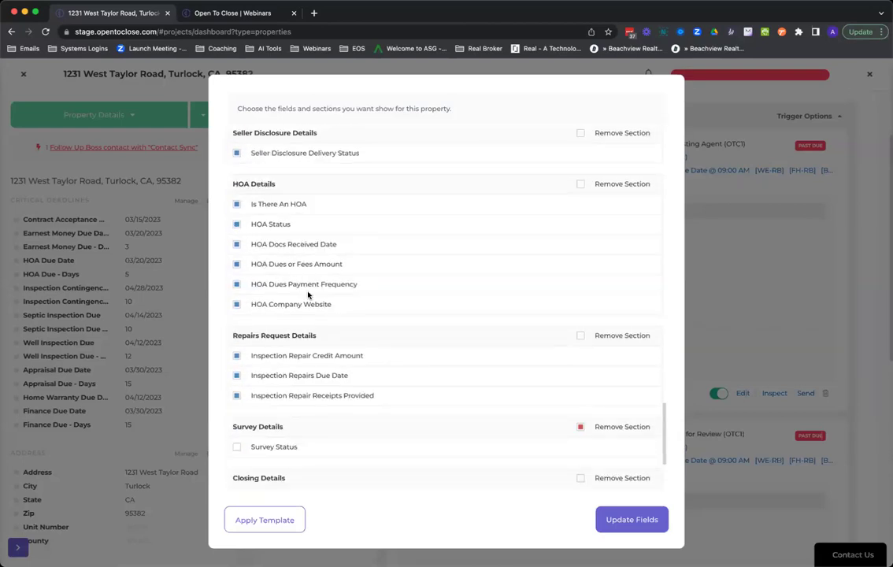
{"action": "left_click", "coordinate": [626, 522]}
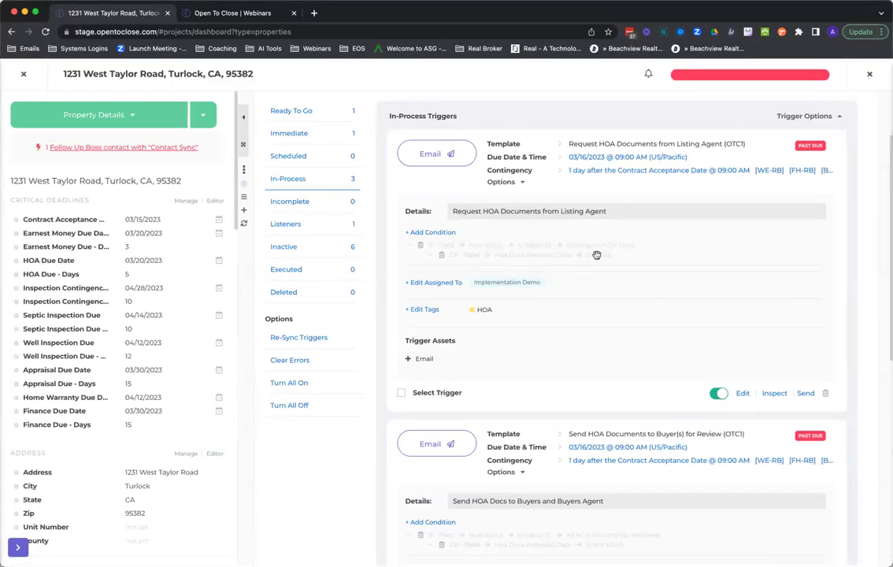
Step: Set the property's HOA Status to Waiting on HOA Docs, and check the HOA Docs Received Date field without changing it
{"action": "scroll", "coordinate": [99, 361], "scroll_direction": "down", "scroll_amount": 15}
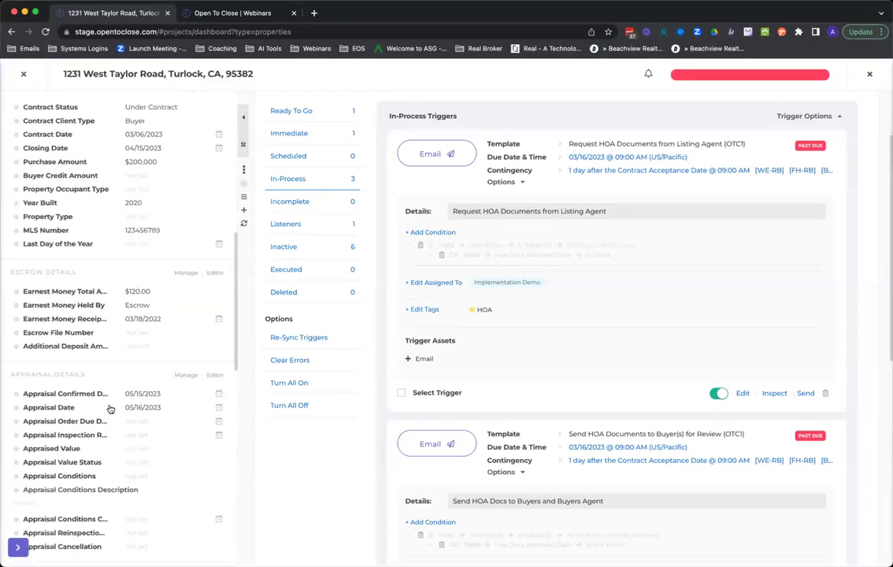
{"action": "scroll", "coordinate": [111, 409], "scroll_direction": "down", "scroll_amount": 2}
{"action": "left_click", "coordinate": [134, 326]}
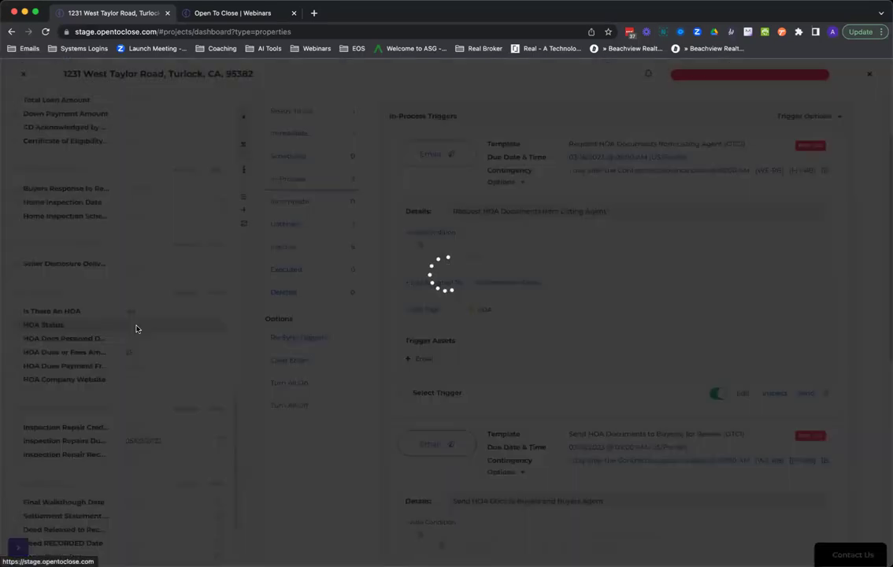
{"action": "left_click", "coordinate": [351, 118]}
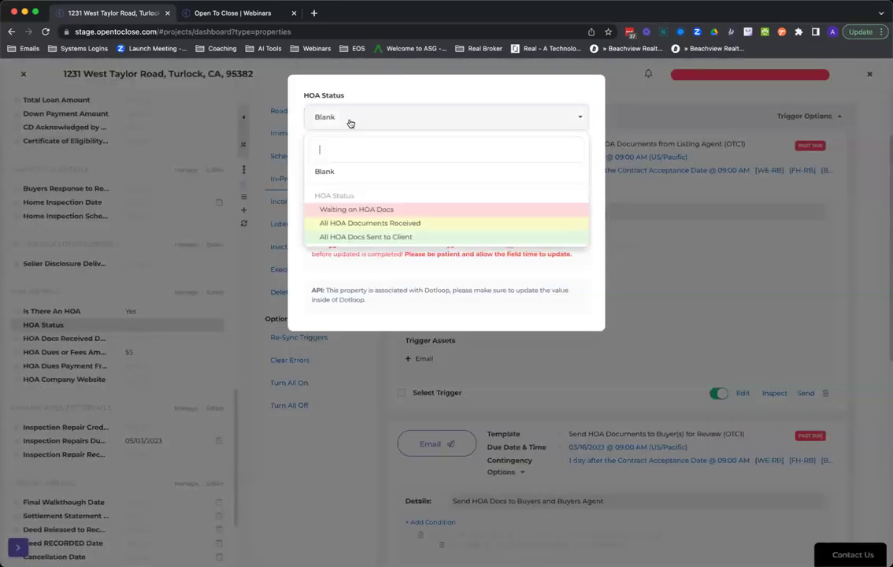
{"action": "left_click", "coordinate": [357, 210]}
{"action": "left_click", "coordinate": [555, 214]}
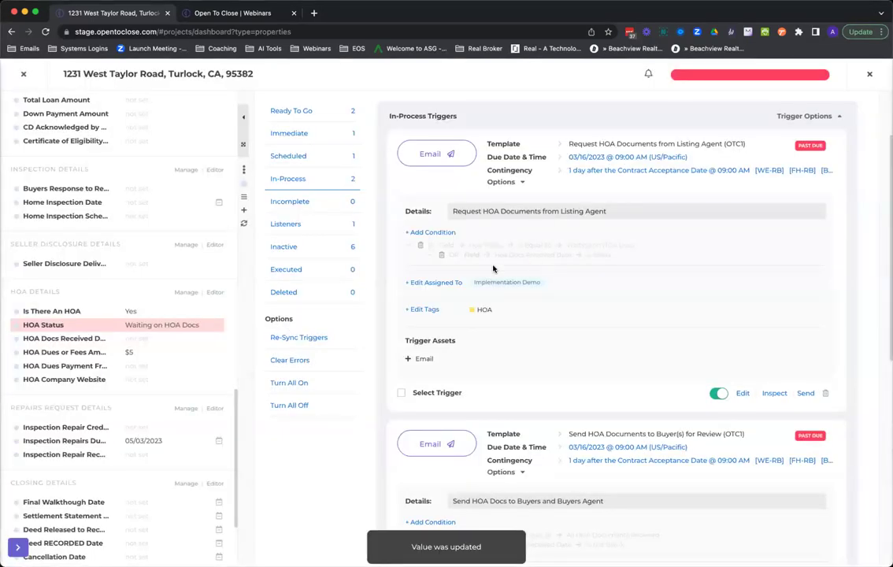
{"action": "left_click", "coordinate": [134, 340]}
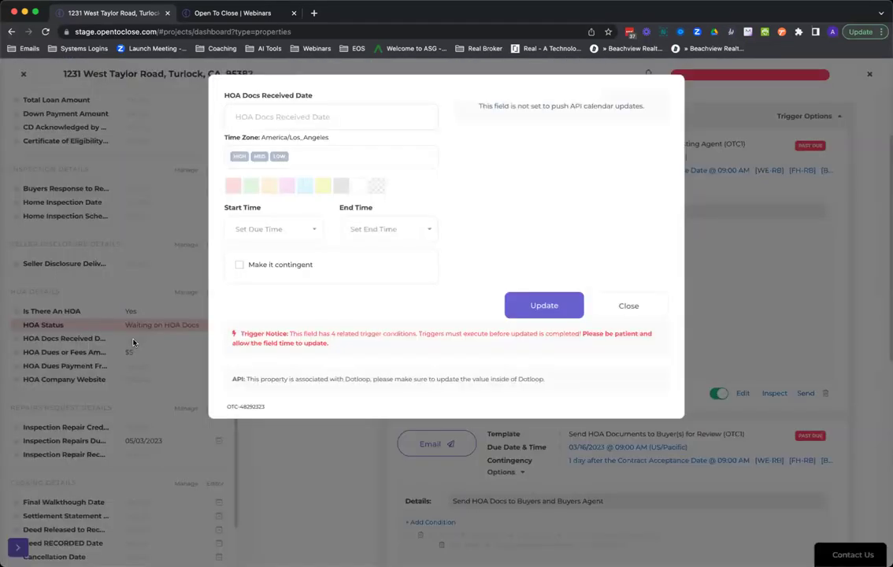
{"action": "left_click", "coordinate": [655, 308]}
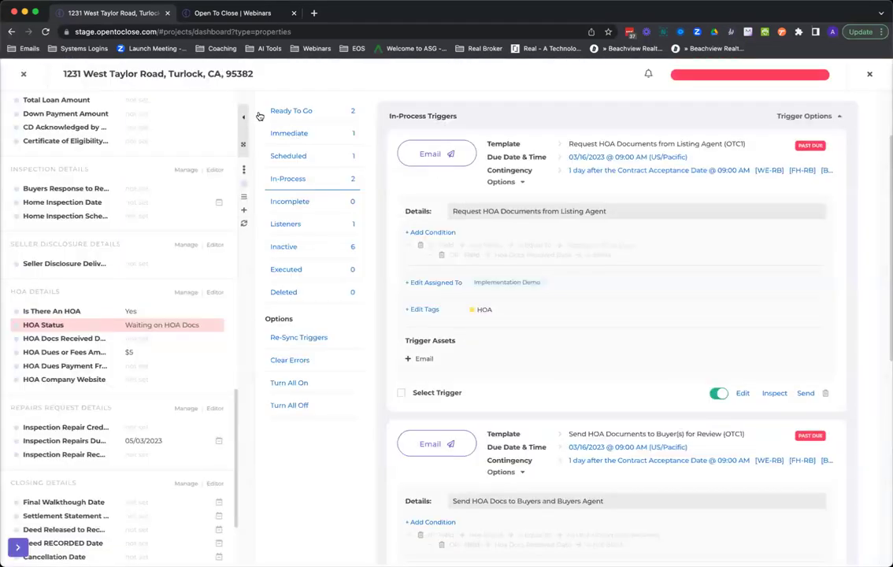
Step: Reload the property's triggers, expand the Ready To Go details to check the HOA documents request, and view the Scheduled triggers
{"action": "scroll", "coordinate": [288, 132], "scroll_direction": "up", "scroll_amount": 2}
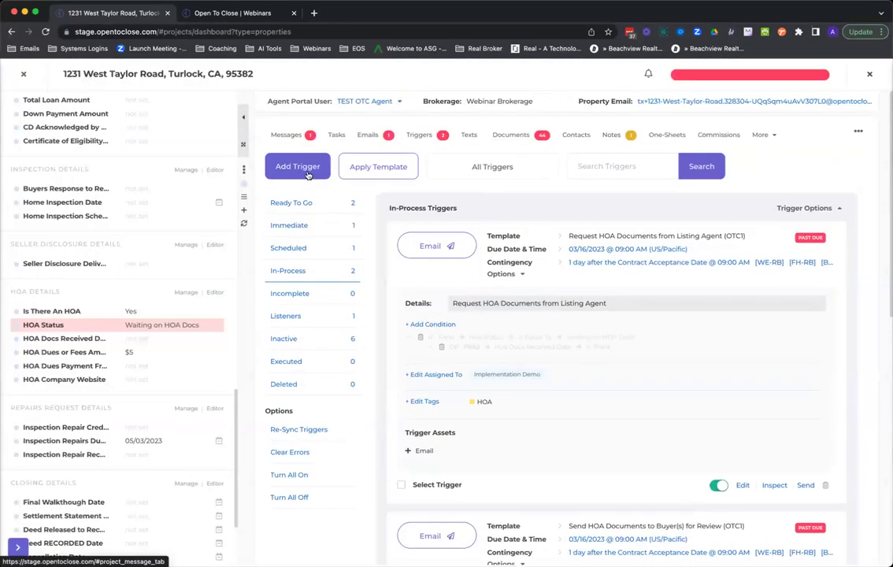
{"action": "left_click", "coordinate": [421, 136]}
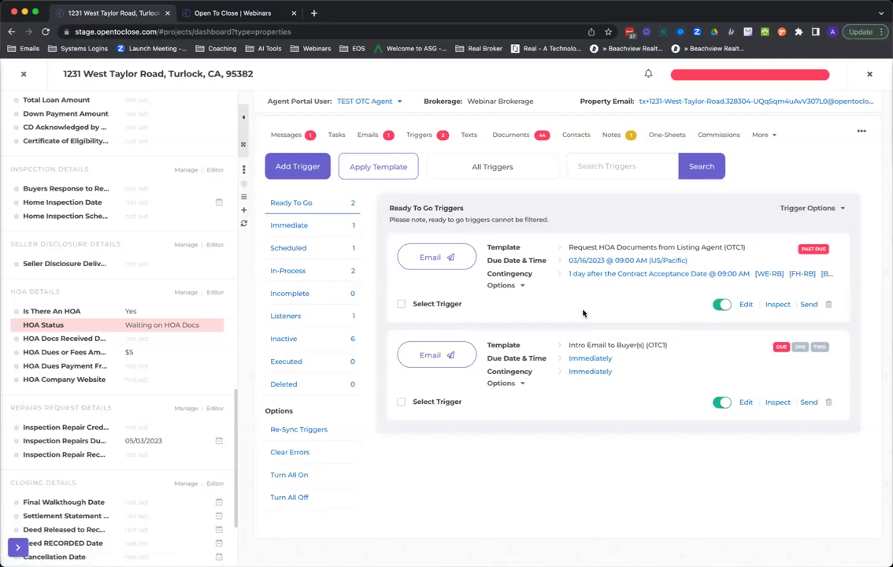
{"action": "left_click", "coordinate": [303, 204]}
{"action": "left_click", "coordinate": [780, 252]}
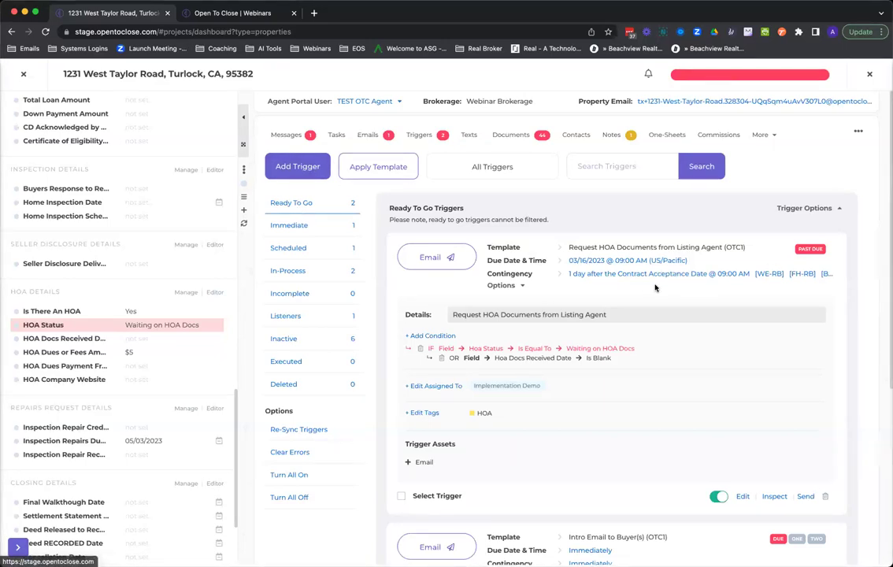
{"action": "left_click", "coordinate": [301, 250]}
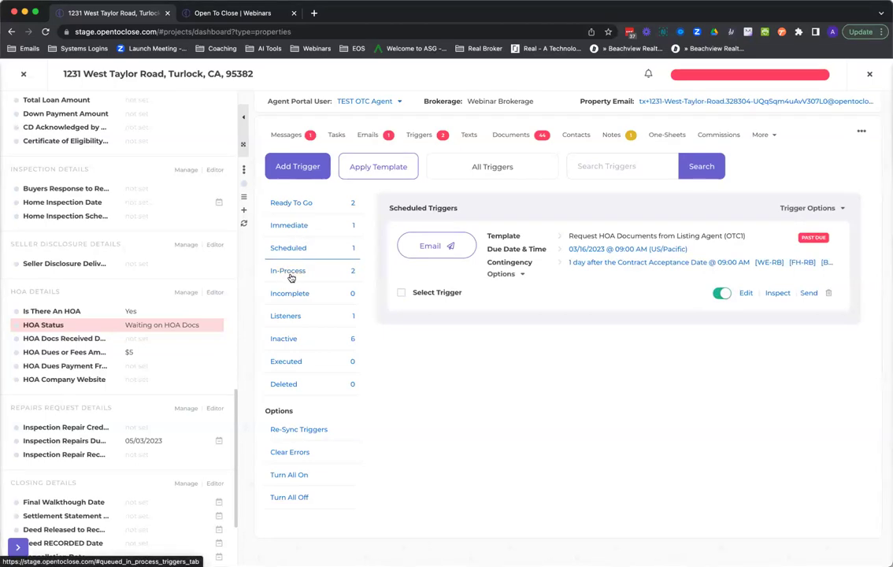
Step: Expand the options of the Ready To Go HOA documents request and of the Immediate Intro Email to Buyer(s) trigger
{"action": "left_click", "coordinate": [293, 203]}
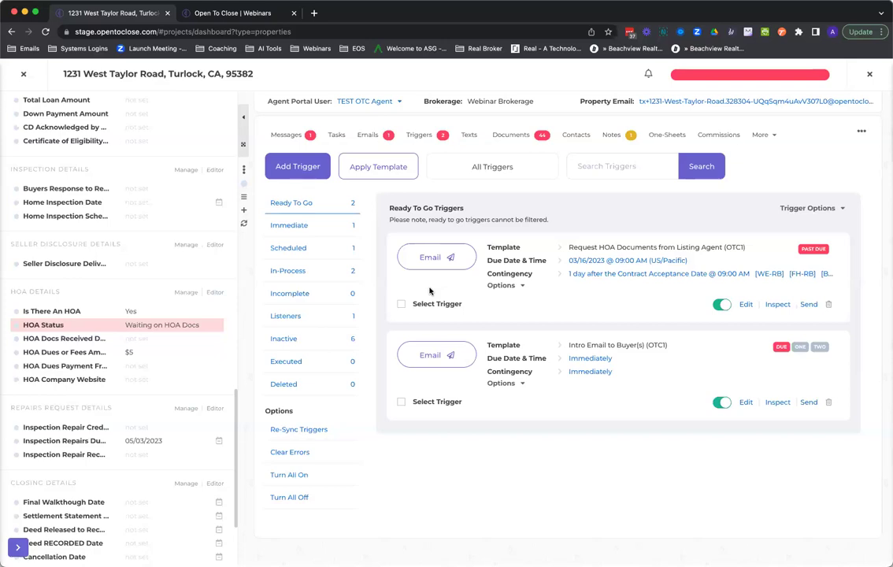
{"action": "left_click", "coordinate": [501, 285]}
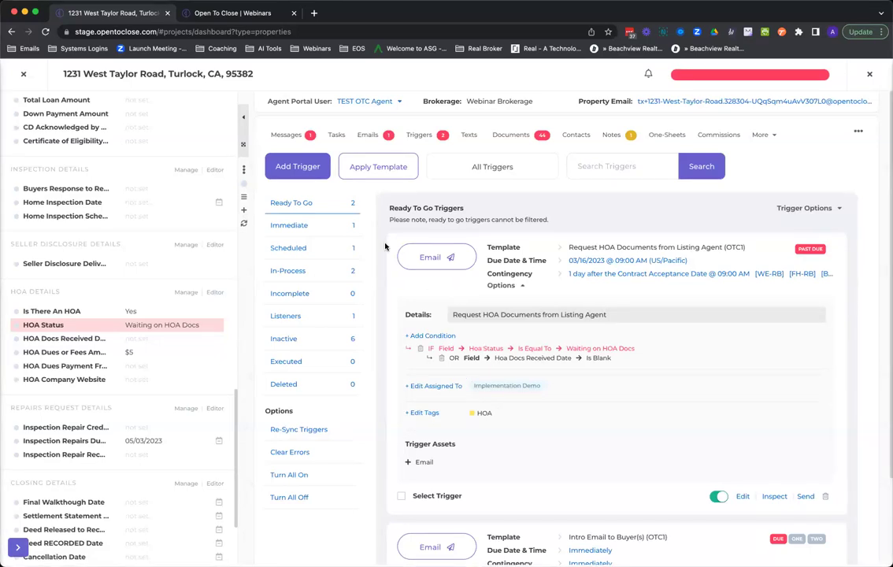
{"action": "left_click", "coordinate": [298, 227]}
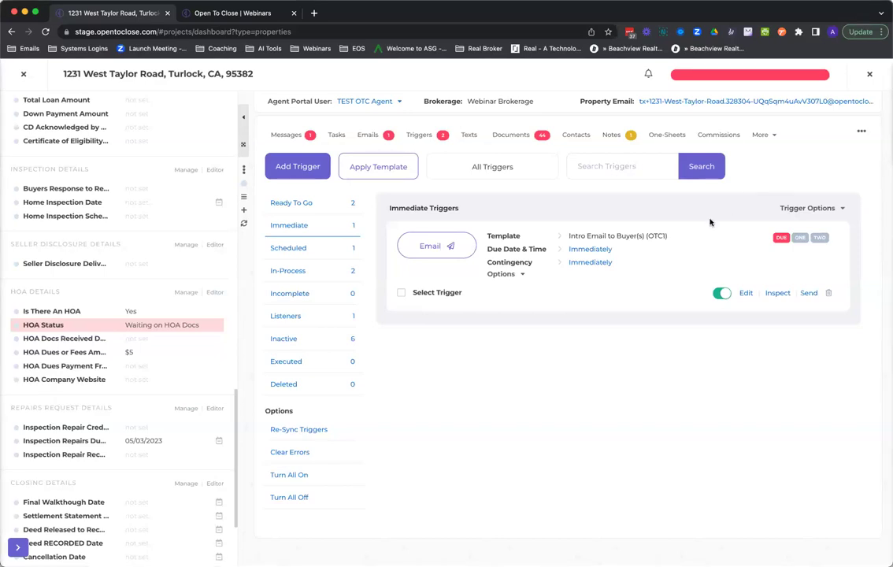
{"action": "left_click", "coordinate": [518, 276]}
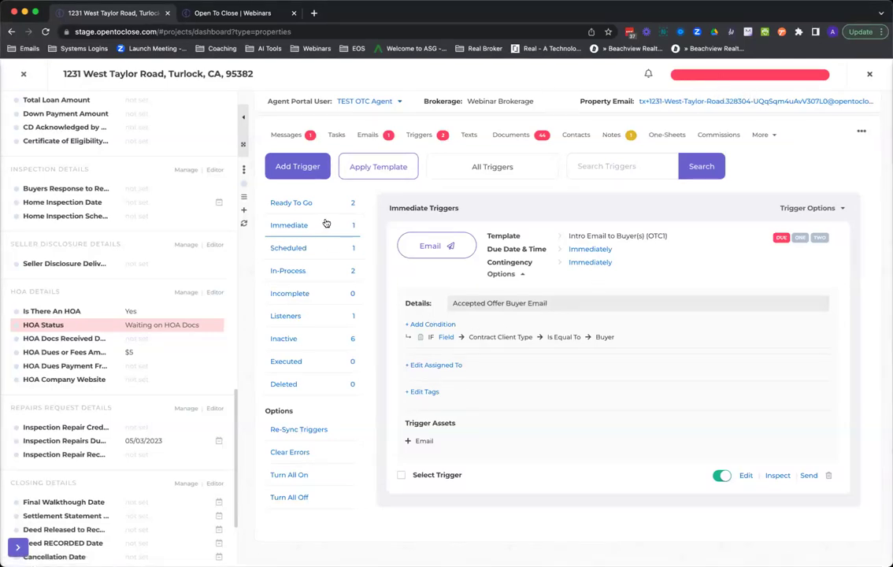
Step: Open the property's top priority triggers and inspect the messages for the executed inspection addendum and the Buyer Intro Email to Closing Parties
{"action": "left_click", "coordinate": [684, 76]}
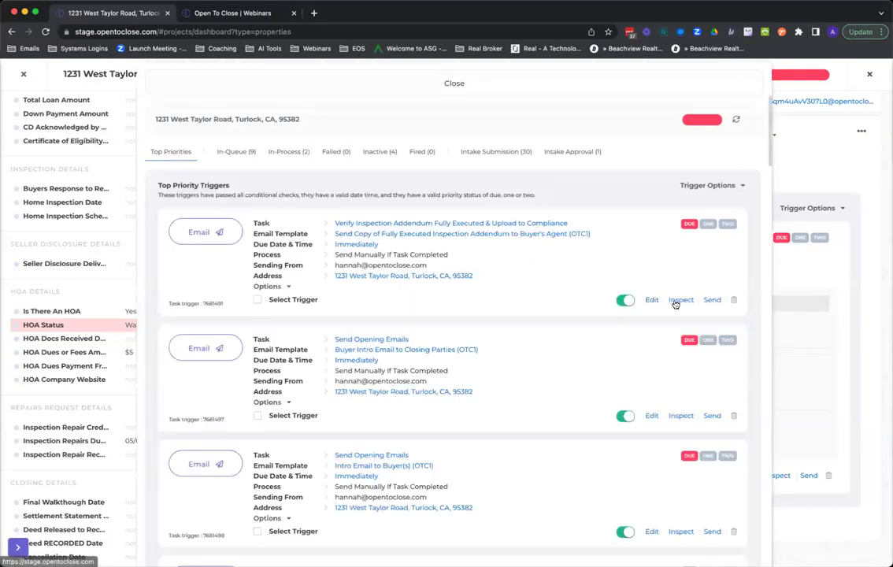
{"action": "left_click", "coordinate": [679, 301]}
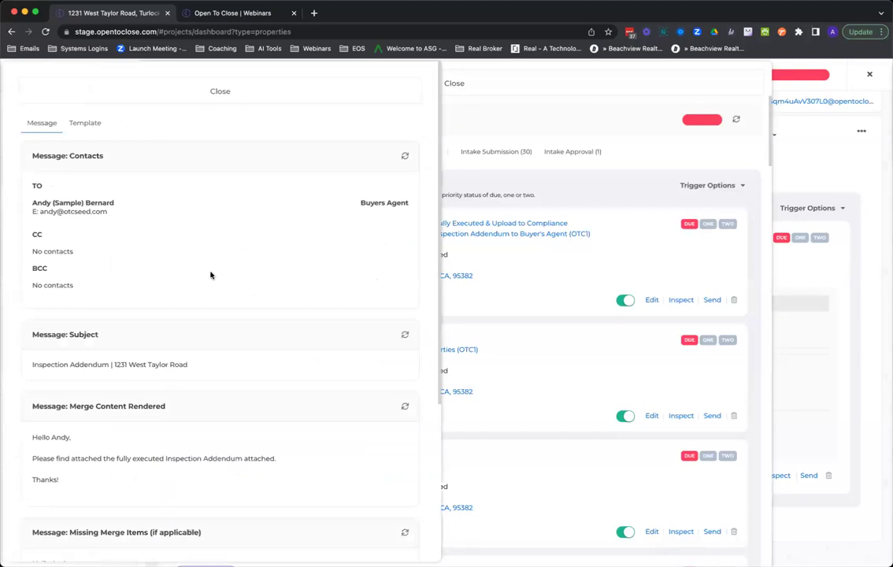
{"action": "scroll", "coordinate": [210, 275], "scroll_direction": "down", "scroll_amount": 5}
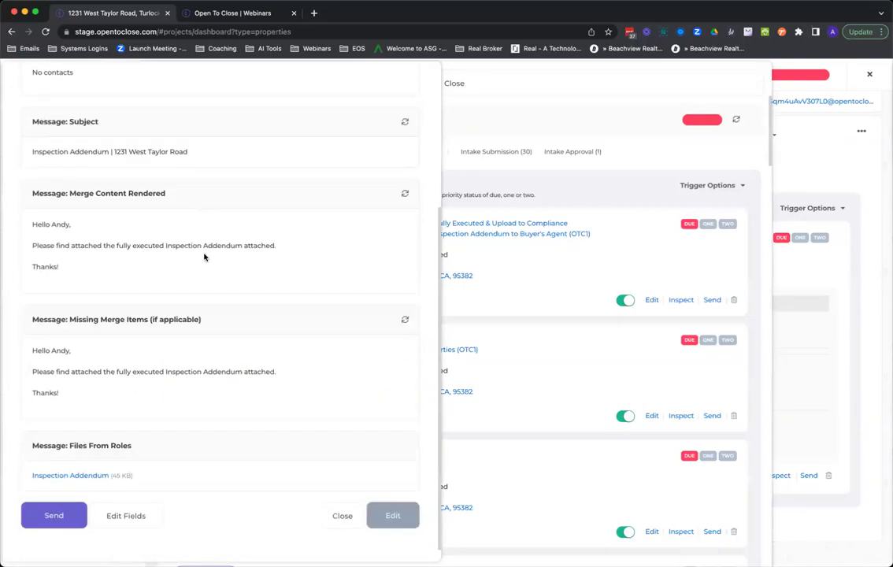
{"action": "scroll", "coordinate": [185, 347], "scroll_direction": "down", "scroll_amount": 1}
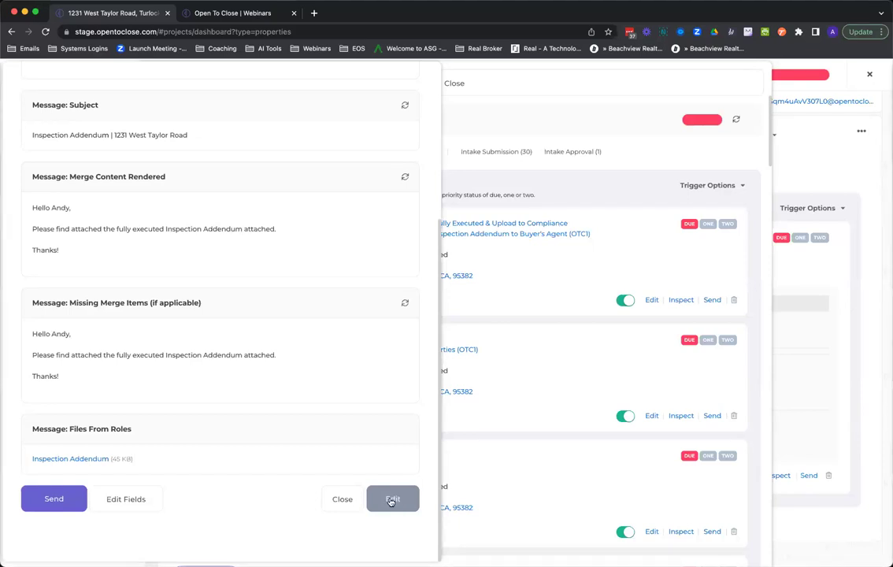
{"action": "left_click", "coordinate": [342, 500]}
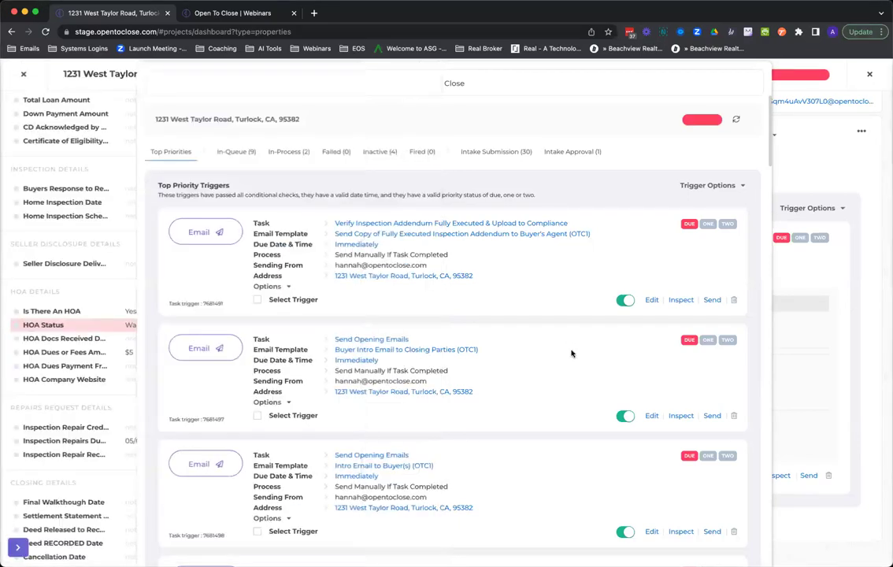
{"action": "left_click", "coordinate": [676, 417]}
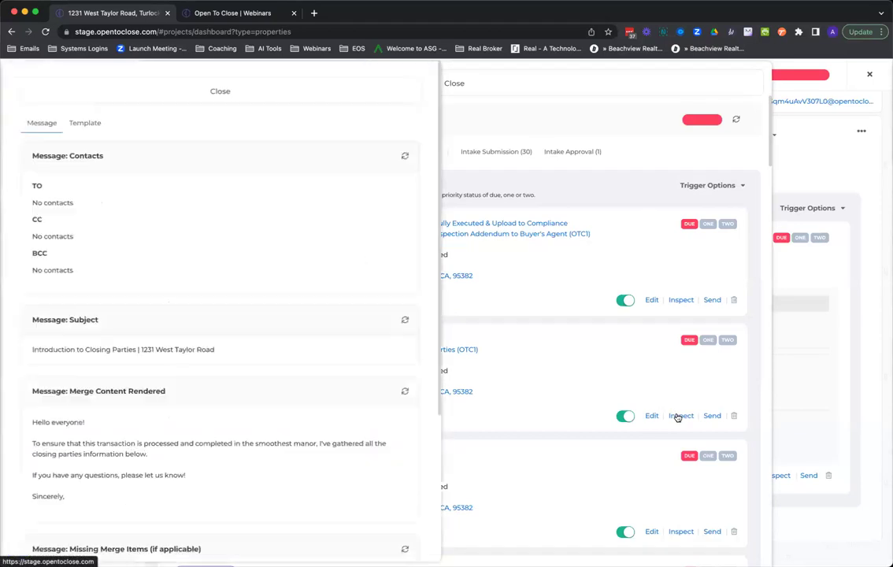
{"action": "scroll", "coordinate": [356, 343], "scroll_direction": "down", "scroll_amount": 5}
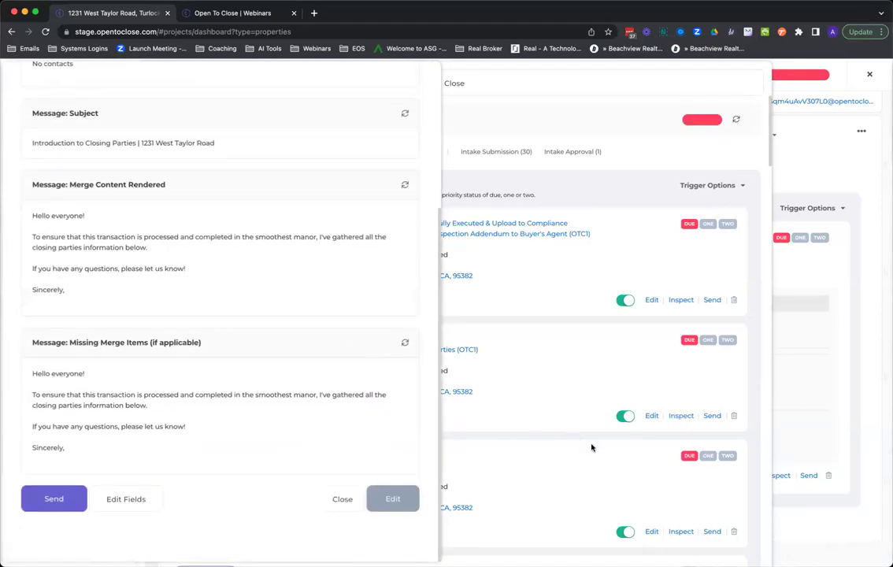
Step: Inspect the Intro Email to Buyer(s) trigger's message, examining its recipients, rendered merge content, missing merge items and attached files
{"action": "left_click", "coordinate": [679, 534]}
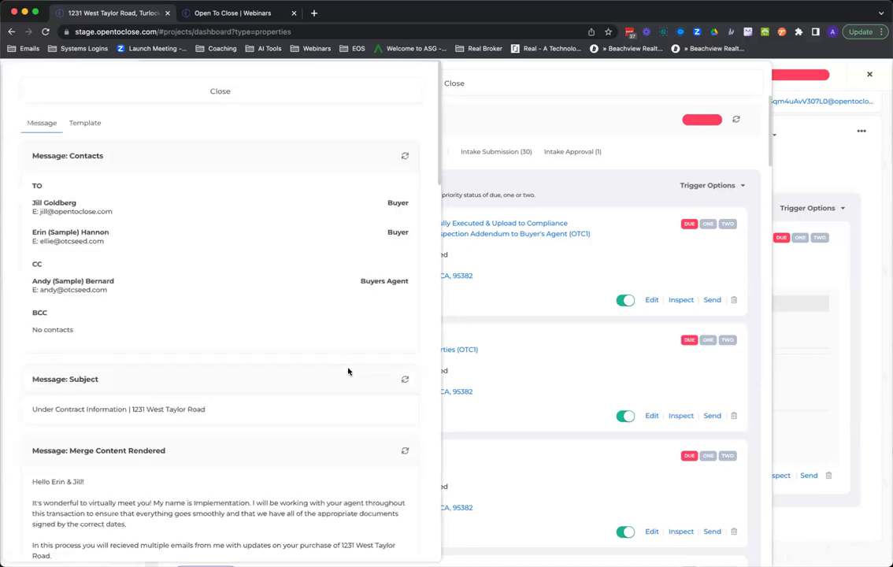
{"action": "scroll", "coordinate": [348, 371], "scroll_direction": "down", "scroll_amount": 15}
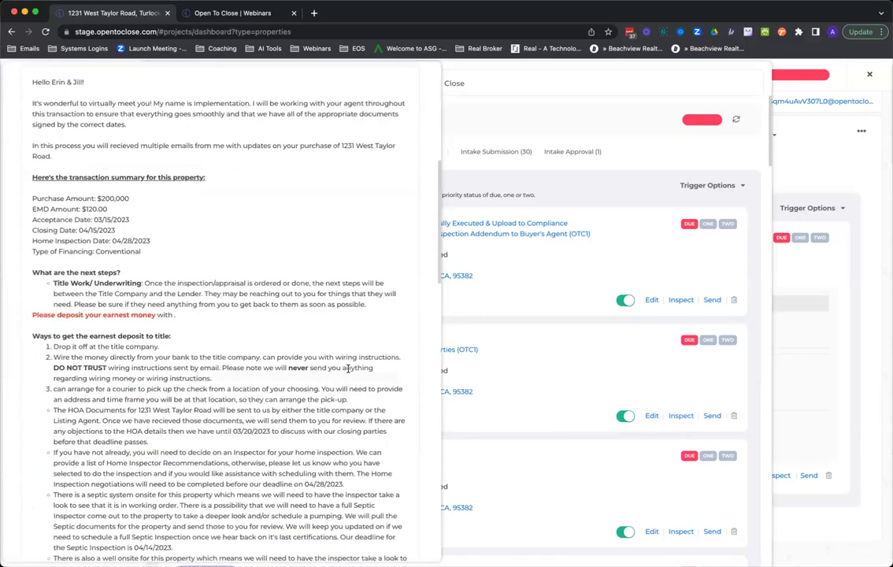
{"action": "scroll", "coordinate": [348, 369], "scroll_direction": "down", "scroll_amount": 10}
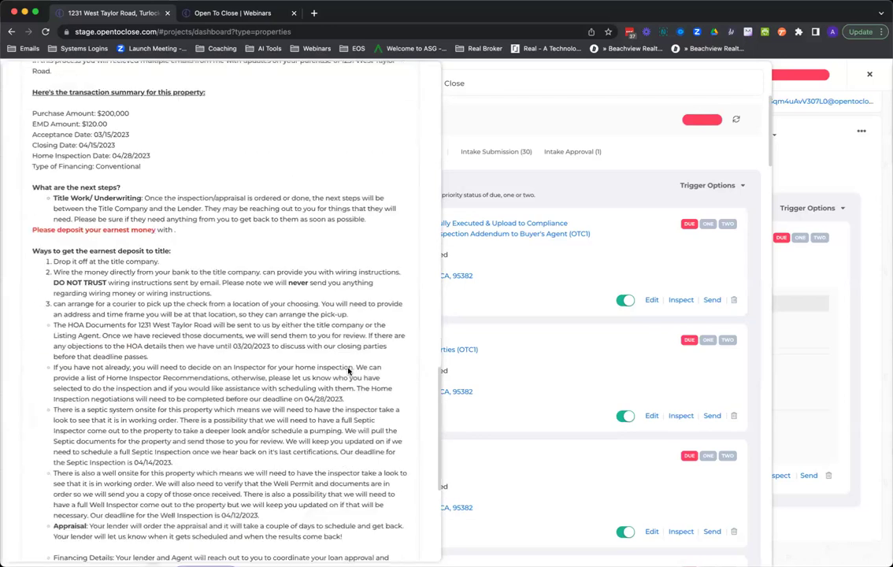
{"action": "scroll", "coordinate": [348, 371], "scroll_direction": "down", "scroll_amount": 1}
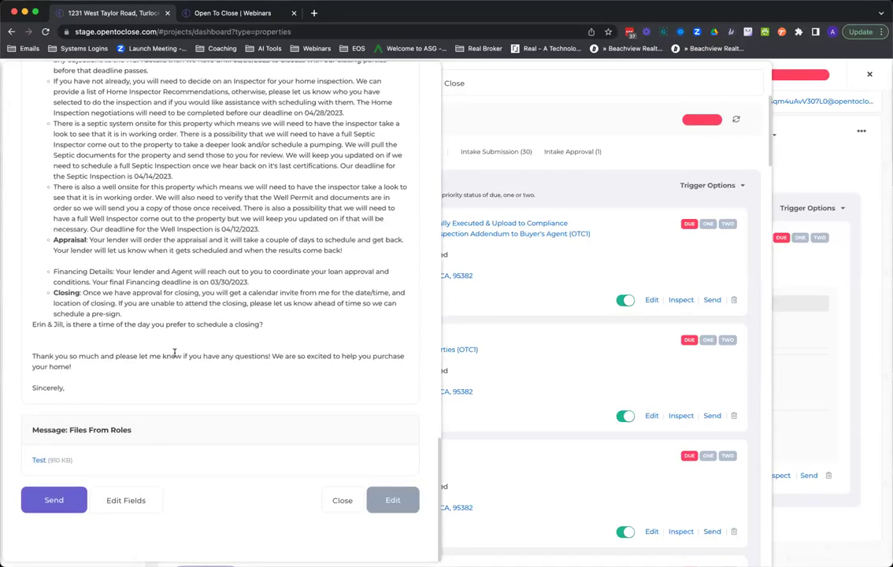
{"action": "scroll", "coordinate": [174, 352], "scroll_direction": "up", "scroll_amount": 5}
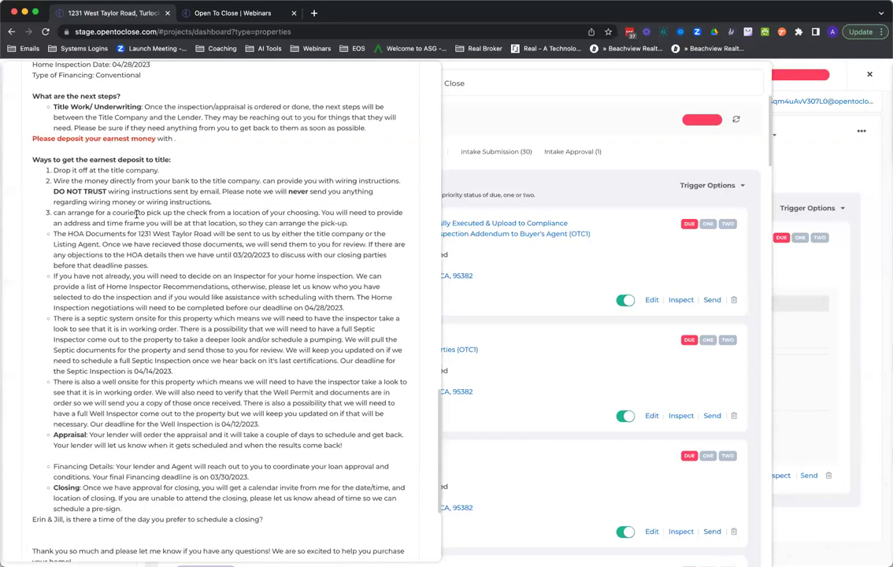
{"action": "scroll", "coordinate": [138, 208], "scroll_direction": "up", "scroll_amount": 8}
{"action": "scroll", "coordinate": [139, 228], "scroll_direction": "down", "scroll_amount": 1}
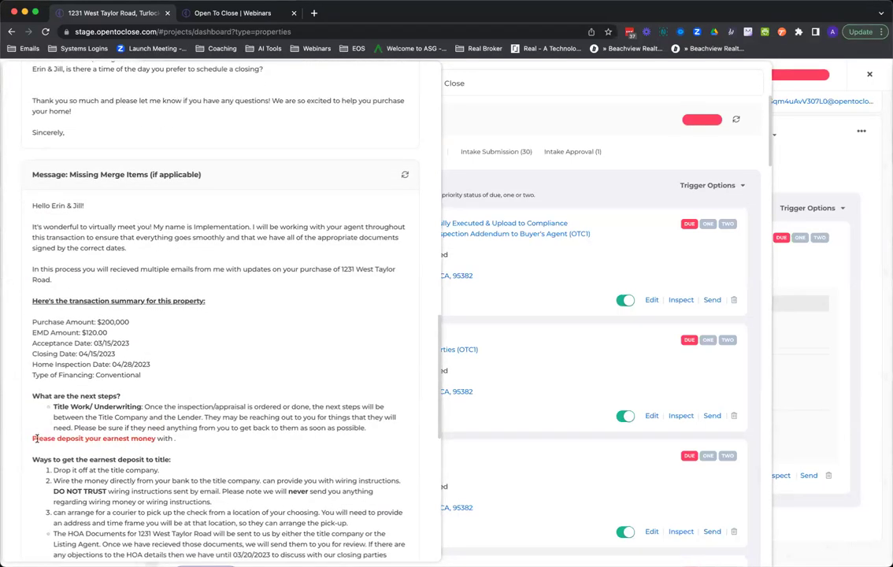
{"action": "scroll", "coordinate": [39, 437], "scroll_direction": "down", "scroll_amount": 12}
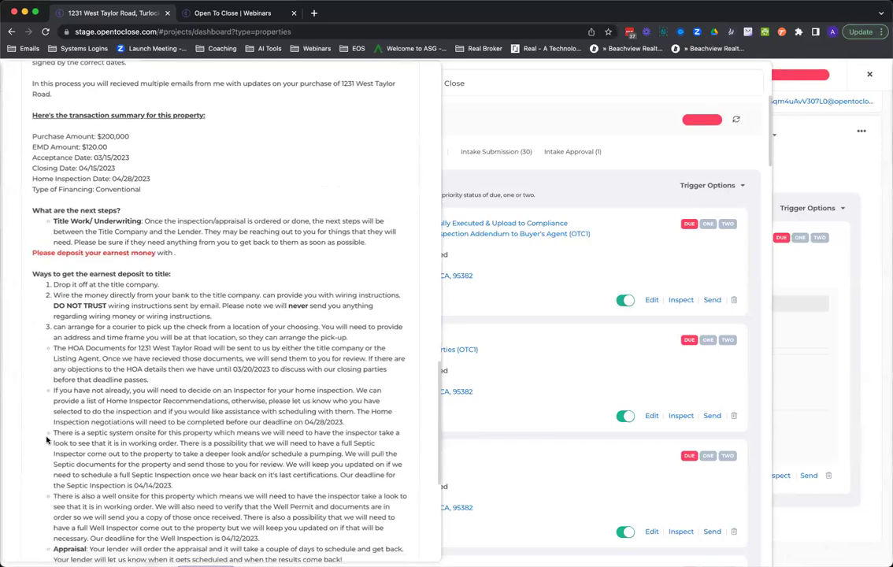
Step: Read the rest of the buyer intro email down to its attached files and close the message inspection
{"action": "scroll", "coordinate": [77, 407], "scroll_direction": "down", "scroll_amount": 2}
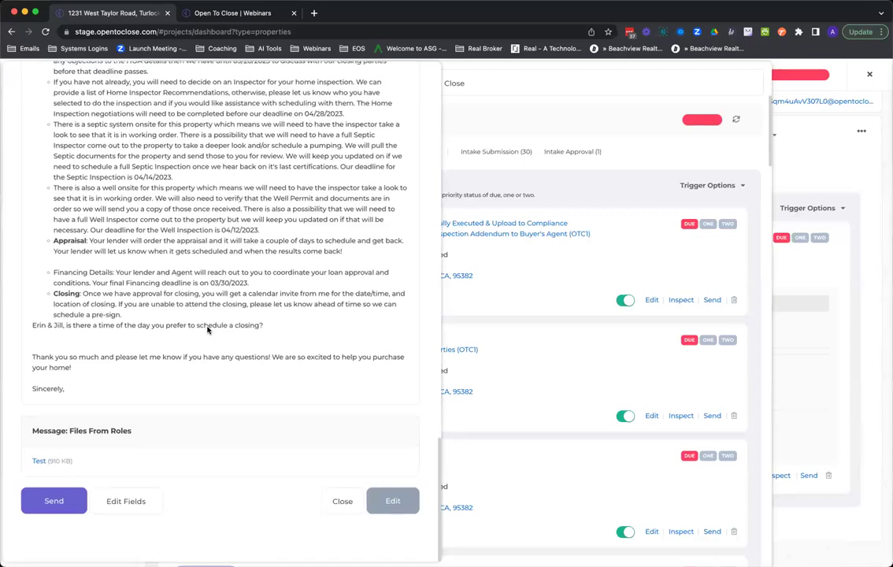
{"action": "scroll", "coordinate": [209, 335], "scroll_direction": "up", "scroll_amount": 15}
{"action": "left_click", "coordinate": [189, 93]}
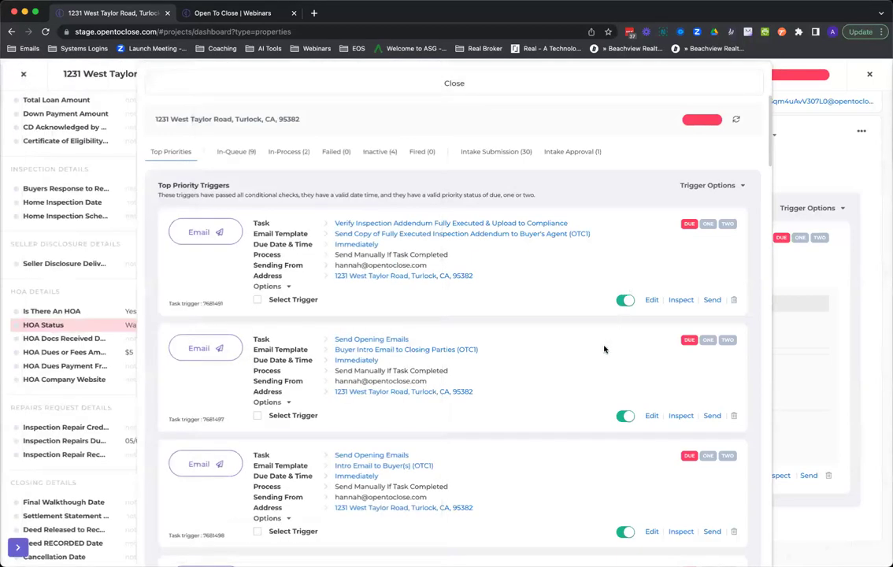
Step: Open and close the inspection addendum text trigger's editor, and inspect the messages of that text trigger and the earnest money release email
{"action": "scroll", "coordinate": [611, 361], "scroll_direction": "down", "scroll_amount": 5}
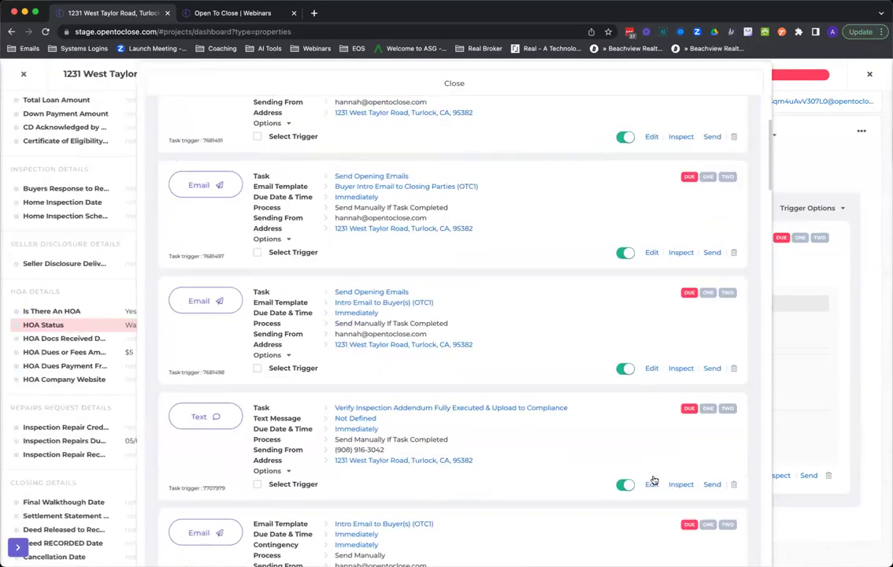
{"action": "left_click", "coordinate": [651, 483]}
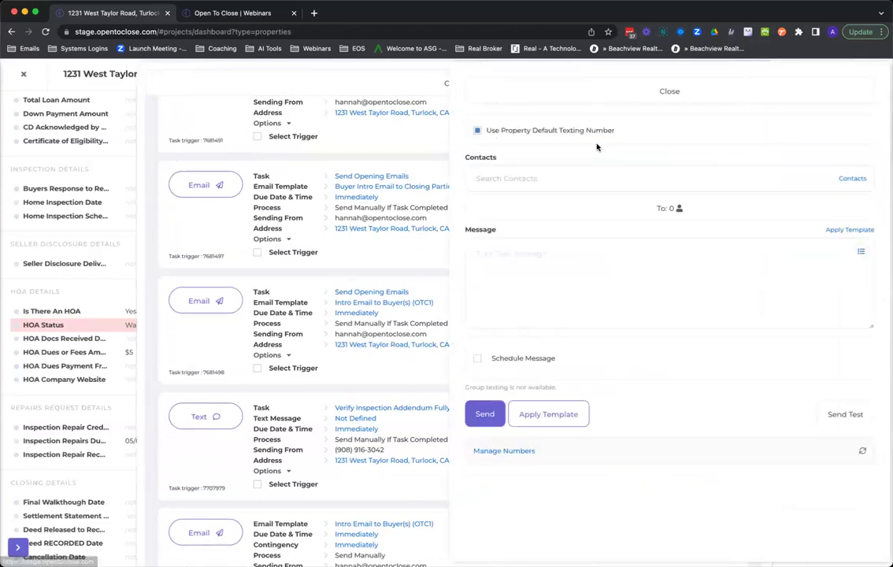
{"action": "left_click", "coordinate": [614, 92]}
{"action": "left_click", "coordinate": [681, 368]}
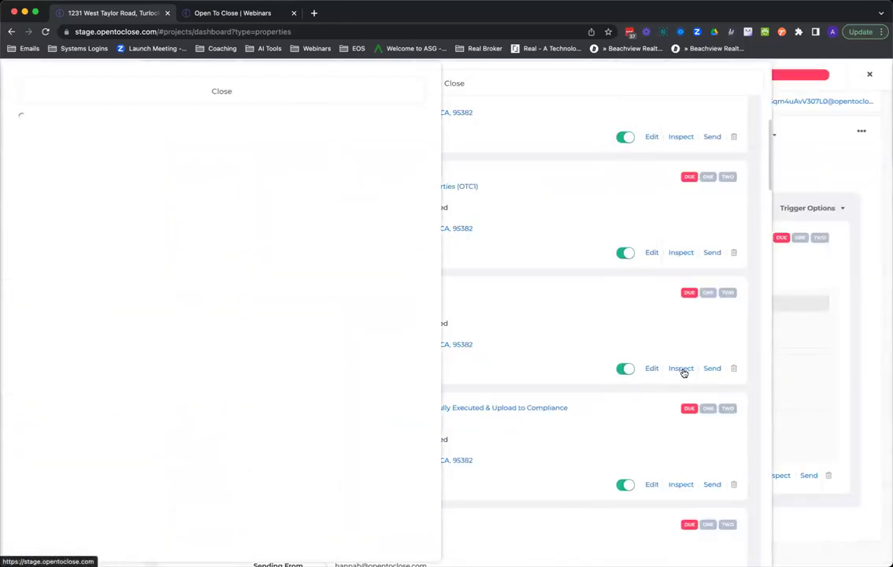
{"action": "left_click", "coordinate": [682, 486]}
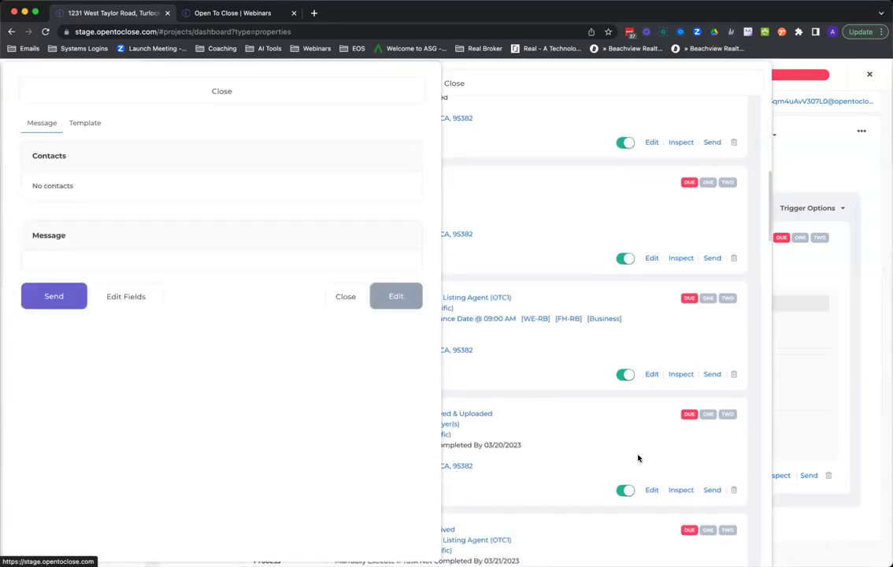
{"action": "left_click", "coordinate": [681, 488]}
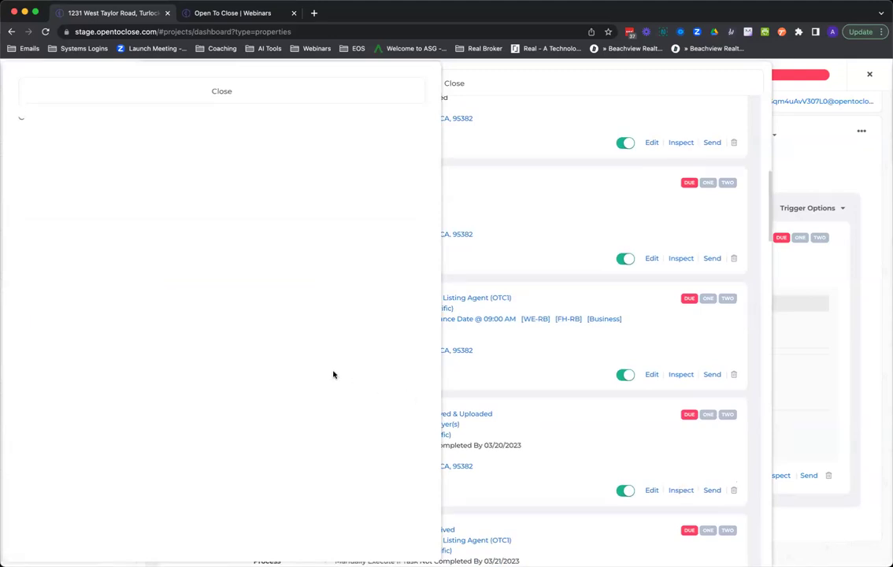
{"action": "scroll", "coordinate": [333, 375], "scroll_direction": "down", "scroll_amount": 10}
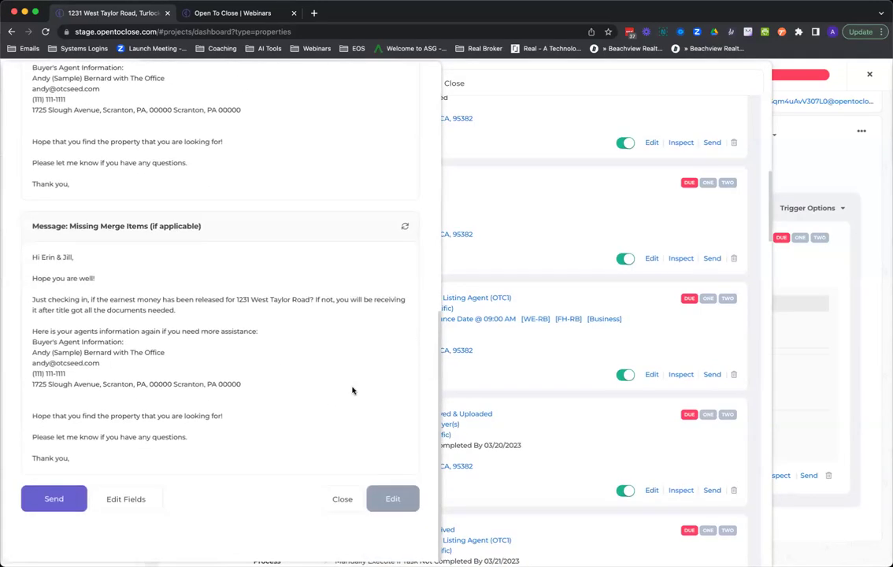
Step: Inspect the HOA documents request to the listing agent, checking its contacts, subject and merge content, and close the top priority triggers
{"action": "scroll", "coordinate": [676, 496], "scroll_direction": "down", "scroll_amount": 3}
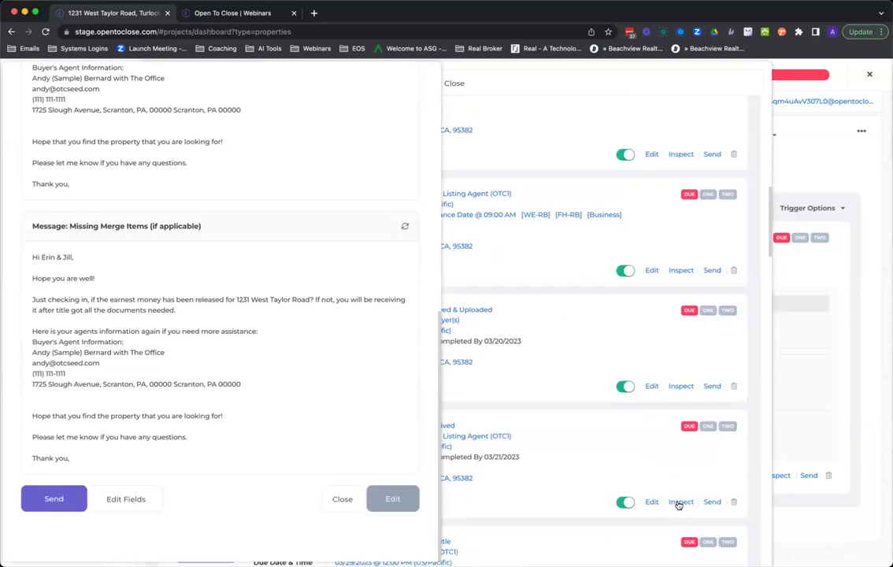
{"action": "left_click", "coordinate": [680, 502]}
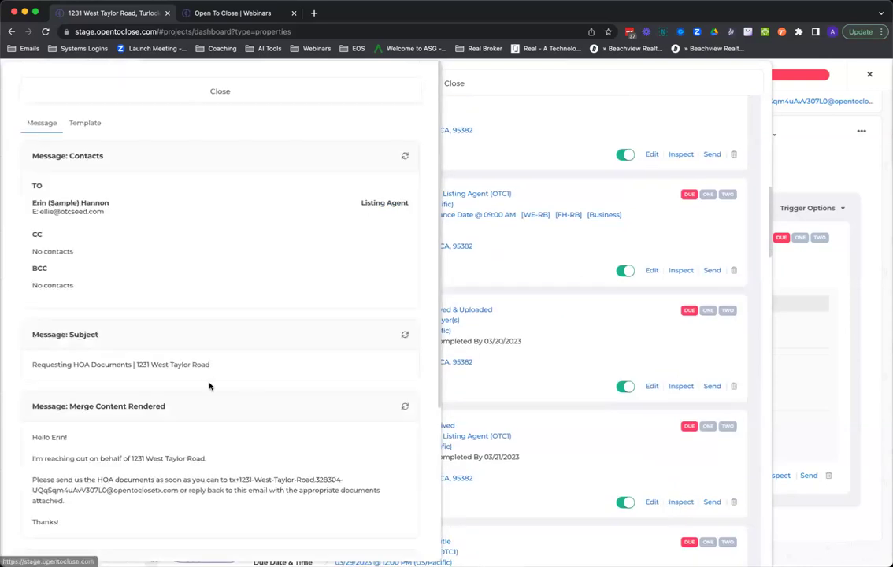
{"action": "scroll", "coordinate": [210, 385], "scroll_direction": "down", "scroll_amount": 5}
{"action": "scroll", "coordinate": [207, 375], "scroll_direction": "up", "scroll_amount": 5}
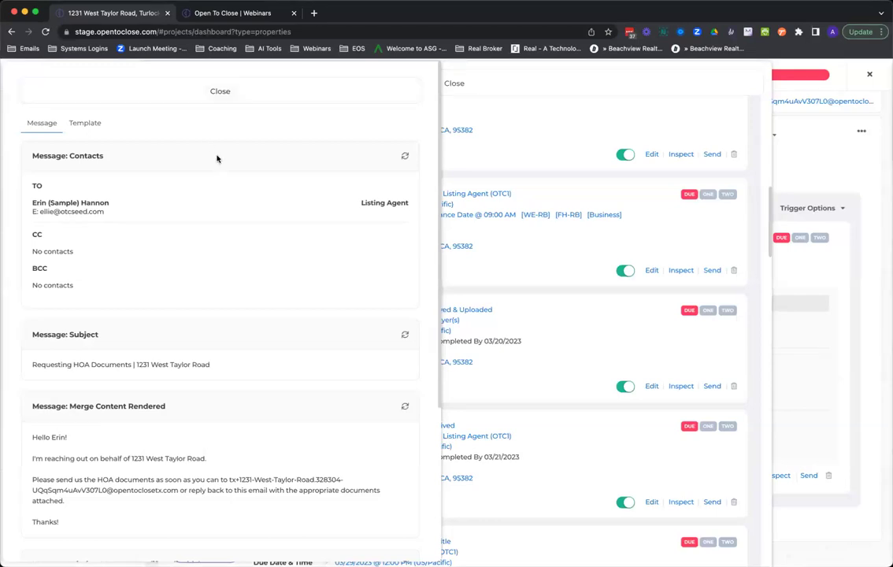
{"action": "scroll", "coordinate": [206, 345], "scroll_direction": "down", "scroll_amount": 5}
{"action": "scroll", "coordinate": [204, 342], "scroll_direction": "up", "scroll_amount": 3}
{"action": "scroll", "coordinate": [218, 367], "scroll_direction": "down", "scroll_amount": 3}
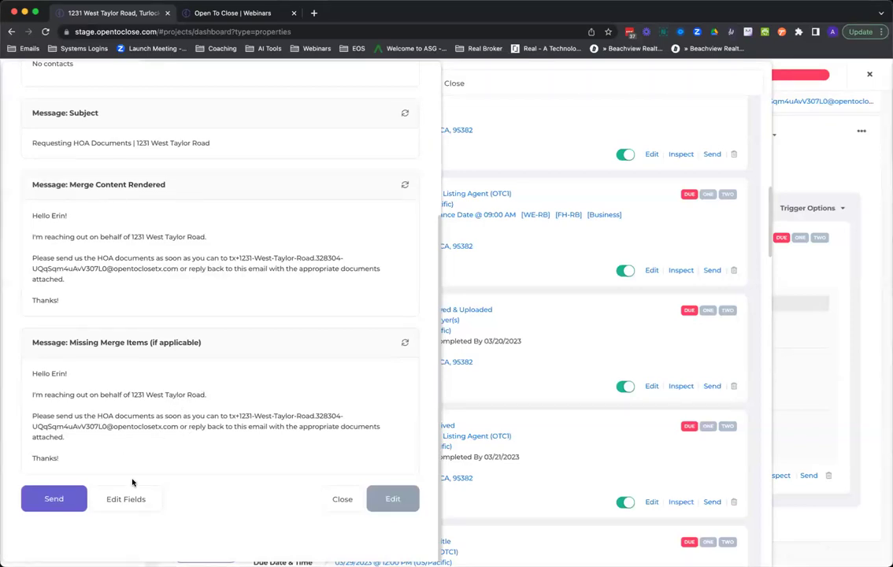
{"action": "left_click", "coordinate": [349, 502]}
{"action": "left_click", "coordinate": [375, 86]}
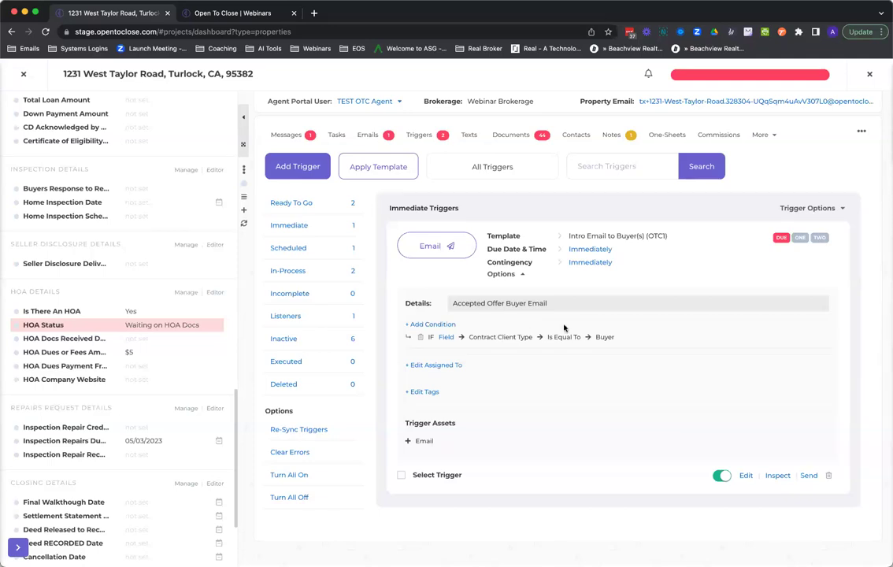
Step: View the property's Listeners and In-Process triggers
{"action": "left_click", "coordinate": [289, 318]}
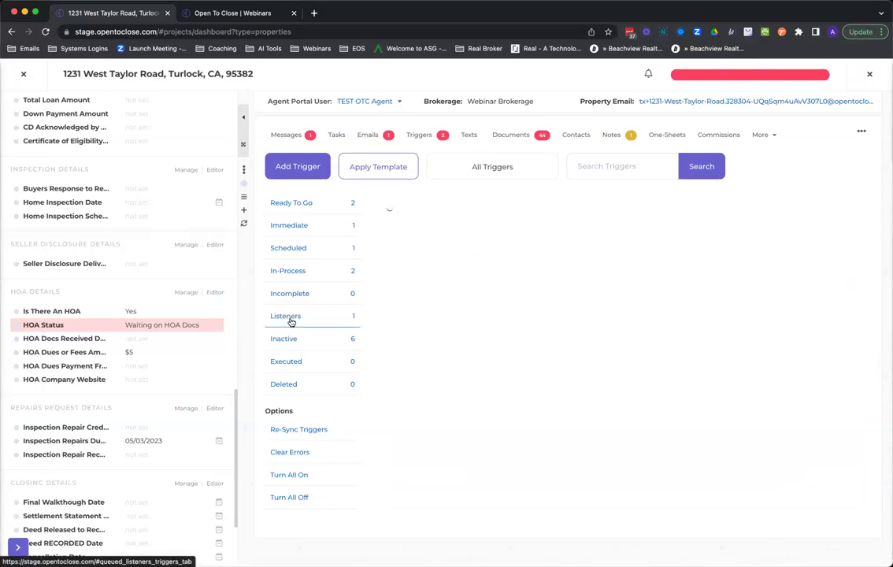
{"action": "left_click", "coordinate": [298, 271]}
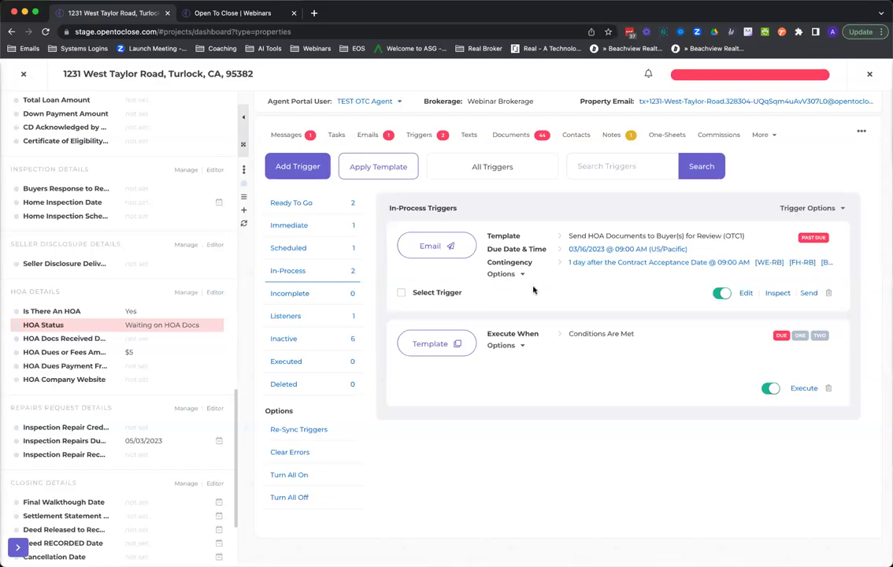
Step: Apply the "*Buyer: Have you Scheduled Your Septic Inspections (OTC1)" template to a new property email
{"action": "left_click", "coordinate": [370, 136]}
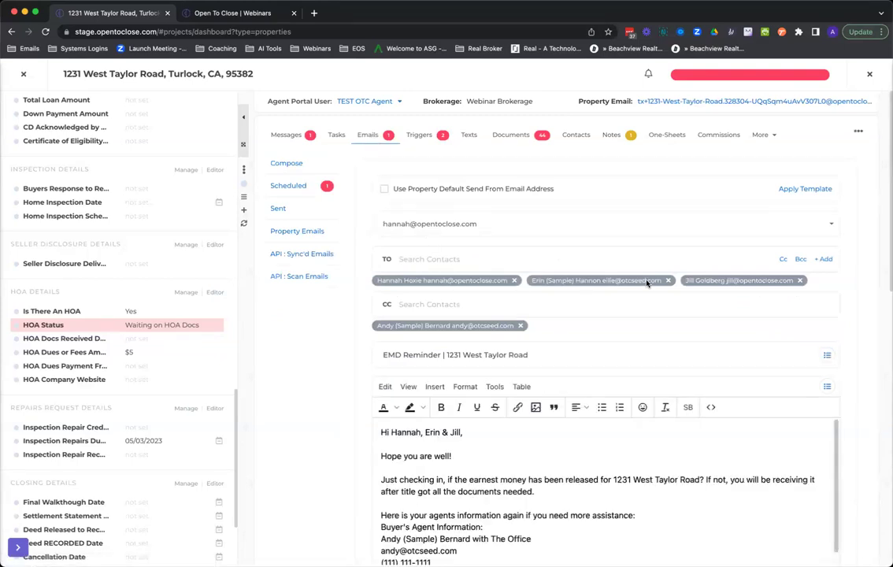
{"action": "scroll", "coordinate": [647, 283], "scroll_direction": "down", "scroll_amount": 2}
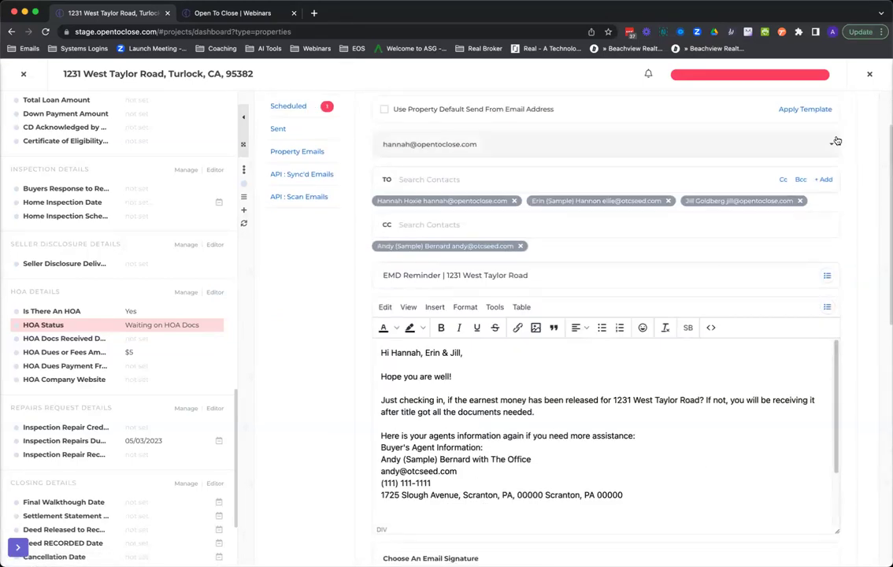
{"action": "left_click", "coordinate": [806, 109]}
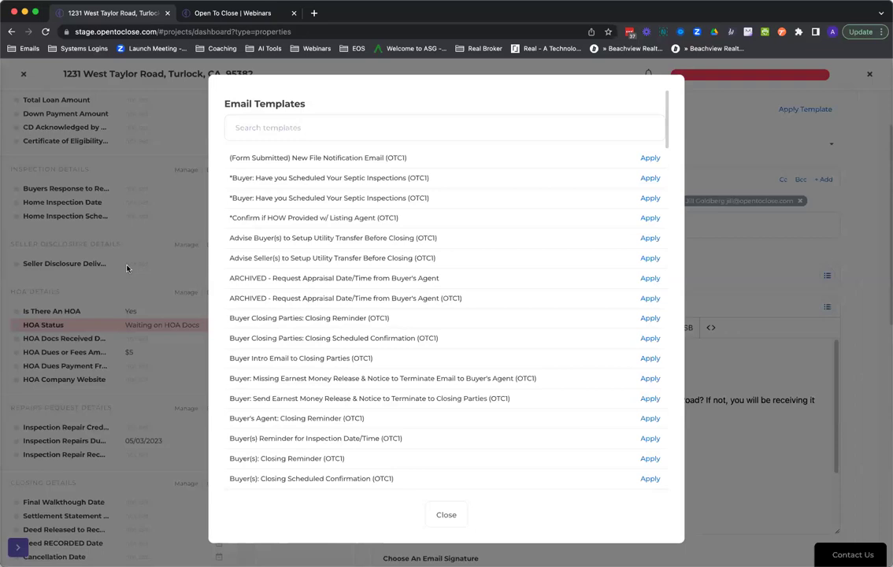
{"action": "left_click", "coordinate": [649, 179]}
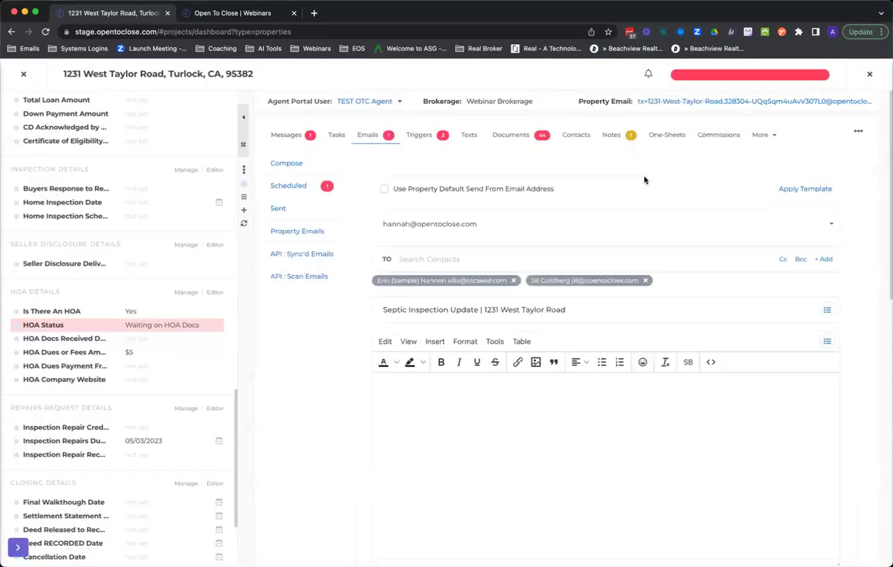
{"action": "scroll", "coordinate": [668, 267], "scroll_direction": "down", "scroll_amount": 2}
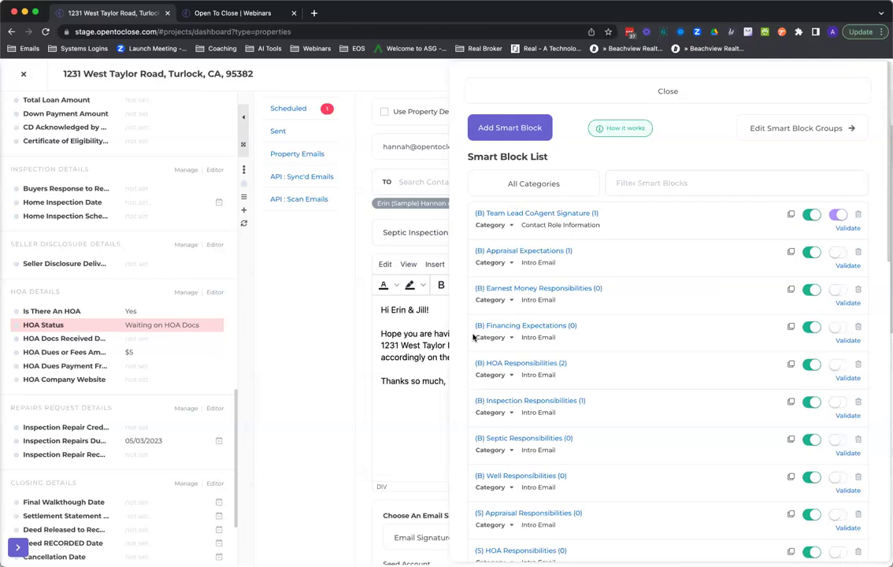
Step: Open the (B) Appraisal Expectations smart block and try adding blank lines below its appraisal bullet
{"action": "left_click", "coordinate": [534, 252]}
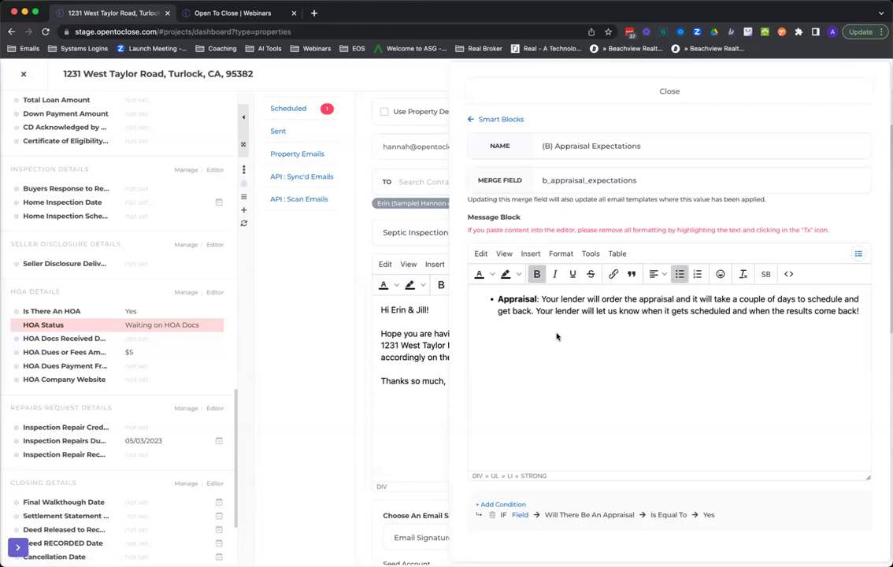
{"action": "left_click", "coordinate": [654, 382]}
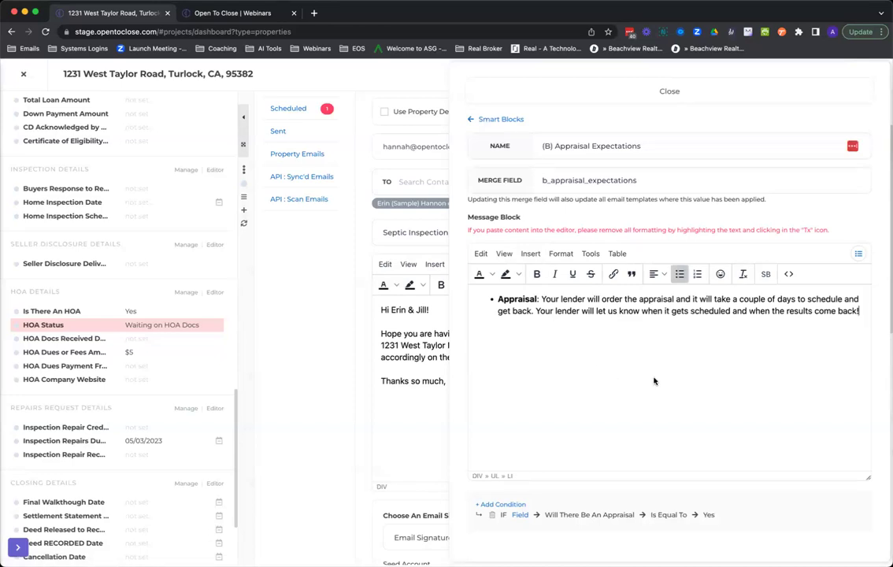
{"action": "key", "text": "Return"}
{"action": "key", "text": "Return"}
{"action": "key", "text": "Return"}
{"action": "key", "text": "Return"}
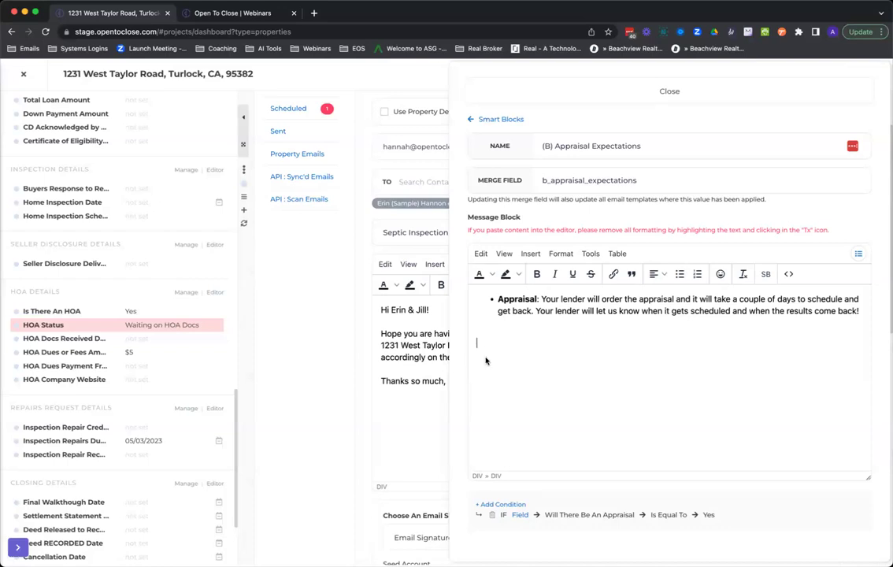
{"action": "key", "text": "BackSpace"}
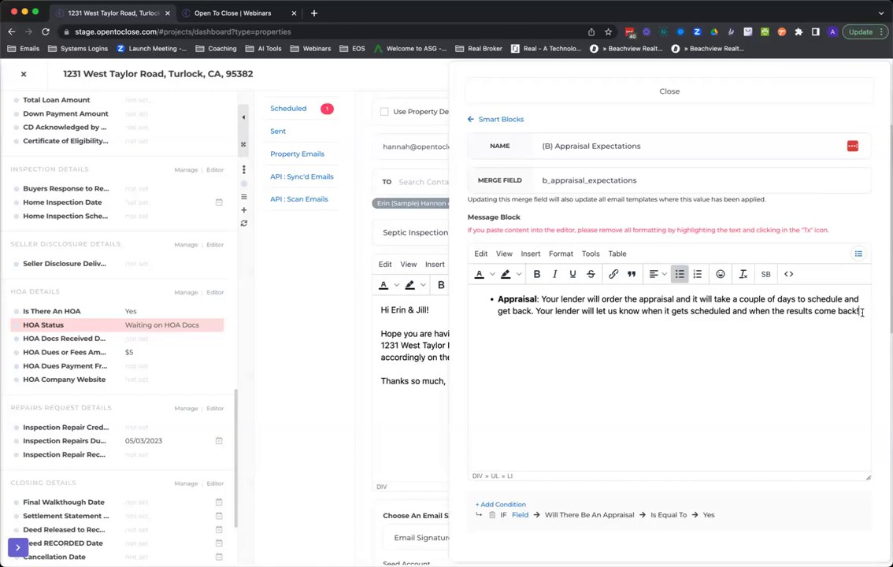
Step: Retype the exclamation mark ending the appraisal bullet, adjust the line breaks after it, and close the smart block
{"action": "key", "text": "BackSpace"}
{"action": "type", "text": "!"}
{"action": "key", "text": "Return"}
{"action": "key", "text": "Return"}
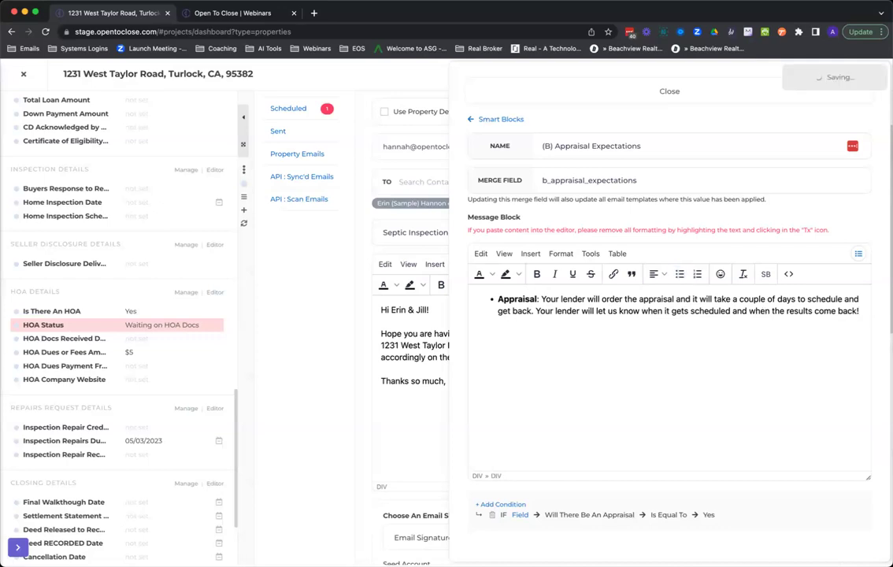
{"action": "key", "text": "BackSpace"}
{"action": "key", "text": "Return"}
{"action": "key", "text": "Return"}
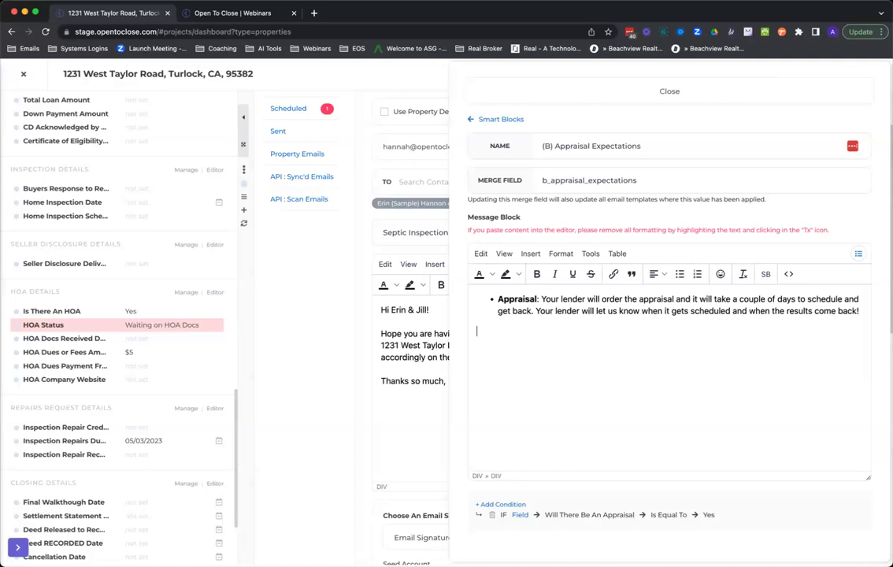
{"action": "key", "text": "BackSpace"}
{"action": "key", "text": "Return"}
{"action": "key", "text": "Return"}
{"action": "key", "text": "BackSpace"}
{"action": "left_click", "coordinate": [566, 95]}
{"action": "scroll", "coordinate": [563, 178], "scroll_direction": "up", "scroll_amount": 2}
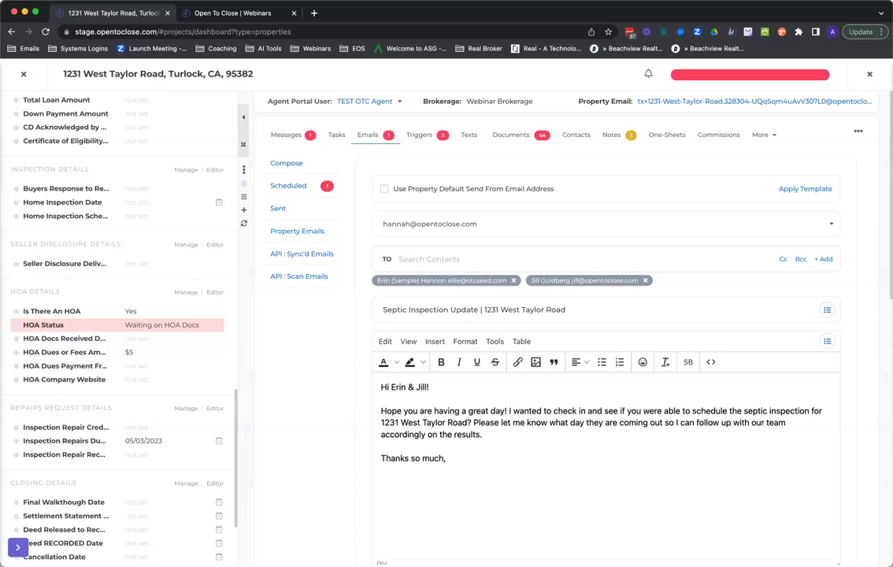
Step: Switch to the Open To Close Webinars page and review the group setup sessions, including Tasks & Triggers 101
{"action": "left_click", "coordinate": [205, 13]}
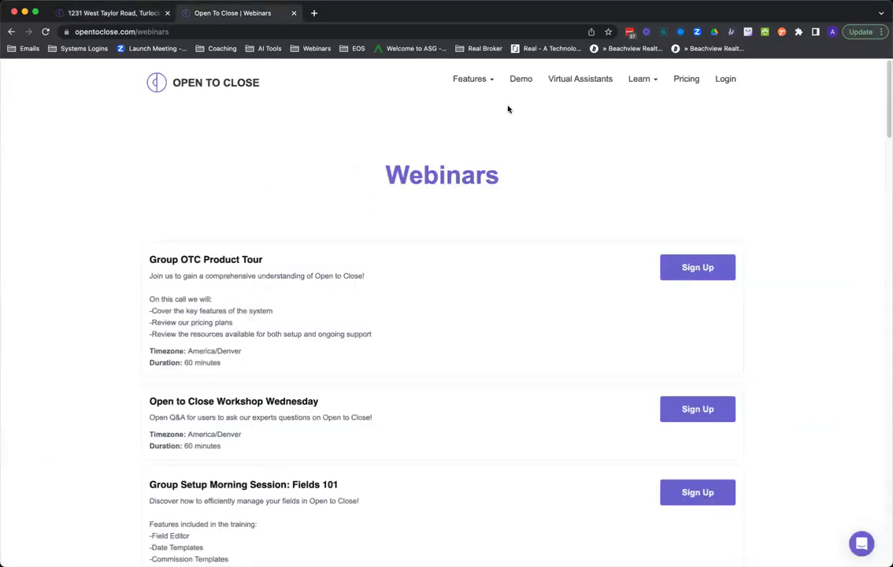
{"action": "left_click", "coordinate": [640, 80]}
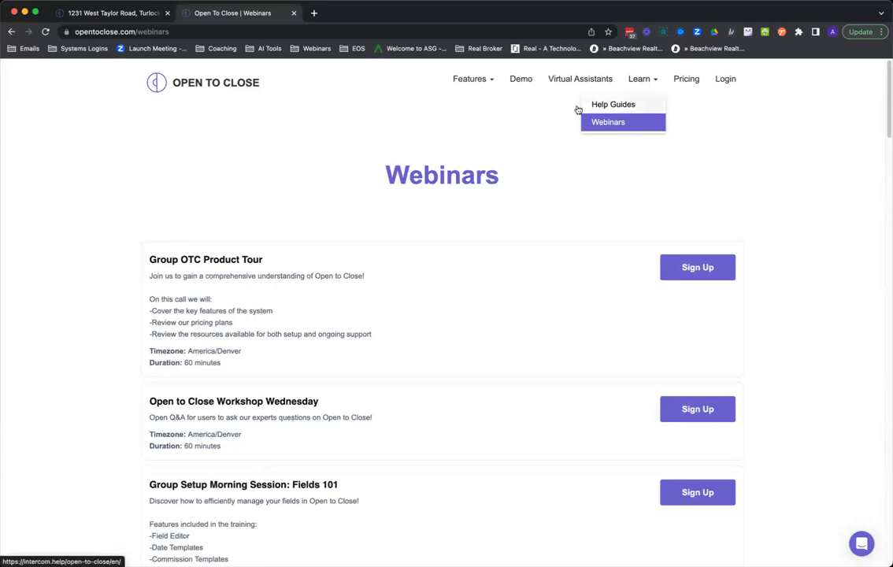
{"action": "scroll", "coordinate": [319, 293], "scroll_direction": "down", "scroll_amount": 3}
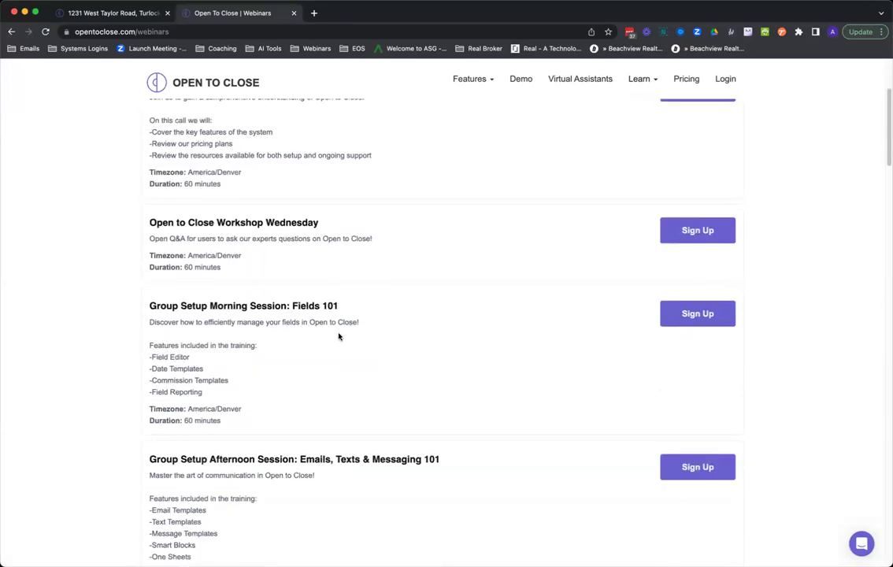
{"action": "scroll", "coordinate": [394, 331], "scroll_direction": "down", "scroll_amount": 3}
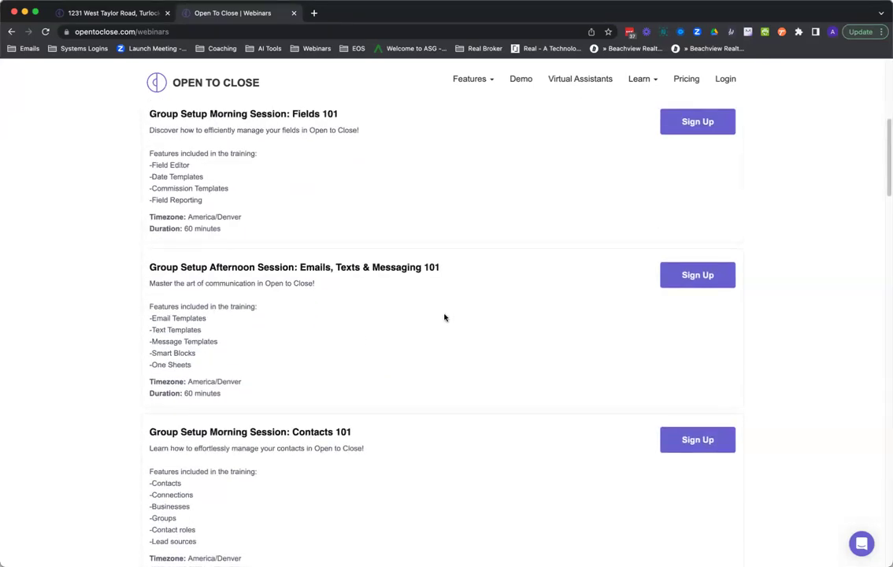
{"action": "scroll", "coordinate": [444, 317], "scroll_direction": "down", "scroll_amount": 3}
{"action": "scroll", "coordinate": [444, 317], "scroll_direction": "down", "scroll_amount": 5}
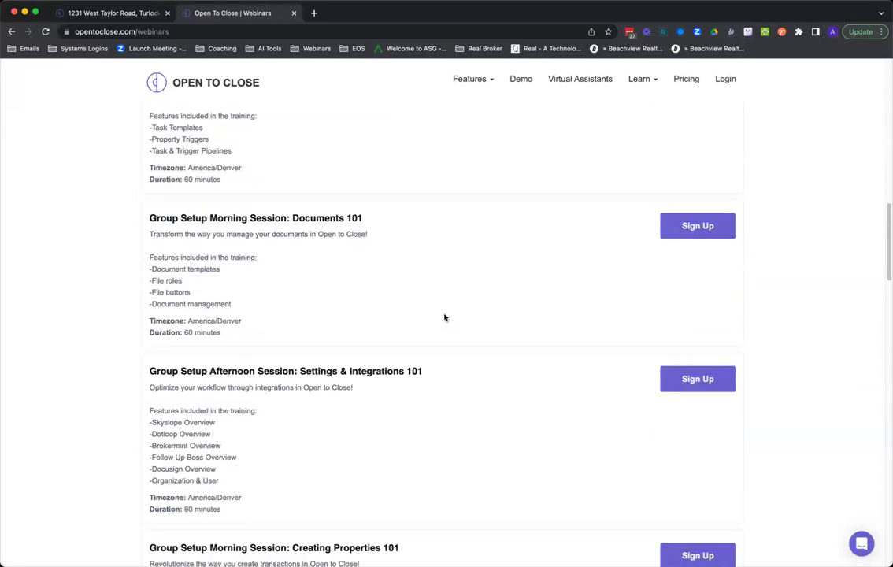
{"action": "scroll", "coordinate": [455, 302], "scroll_direction": "up", "scroll_amount": 3}
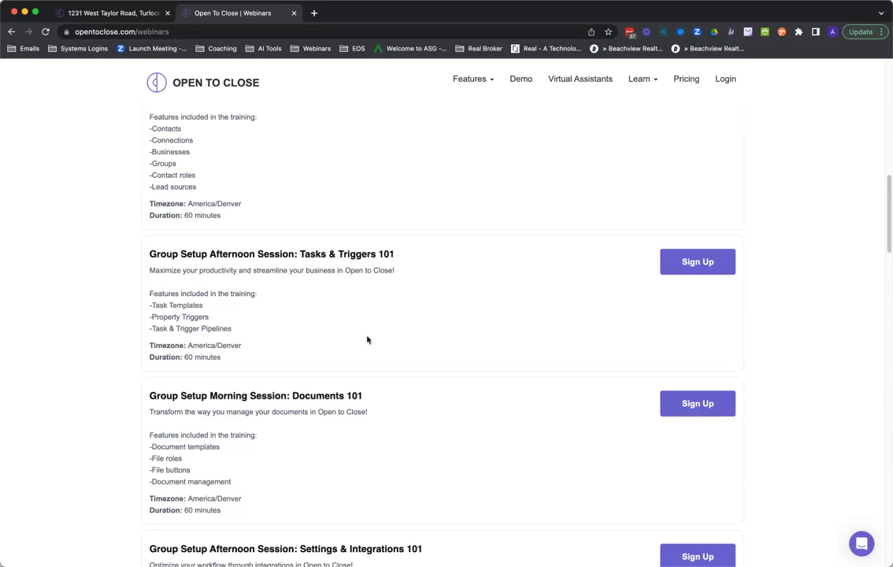
{"action": "left_click", "coordinate": [111, 13]}
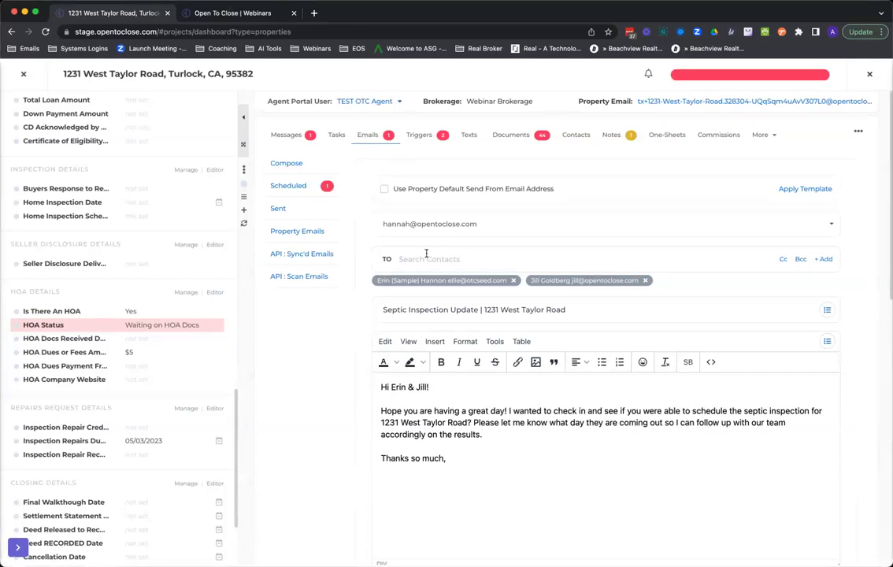
{"action": "left_click", "coordinate": [221, 15]}
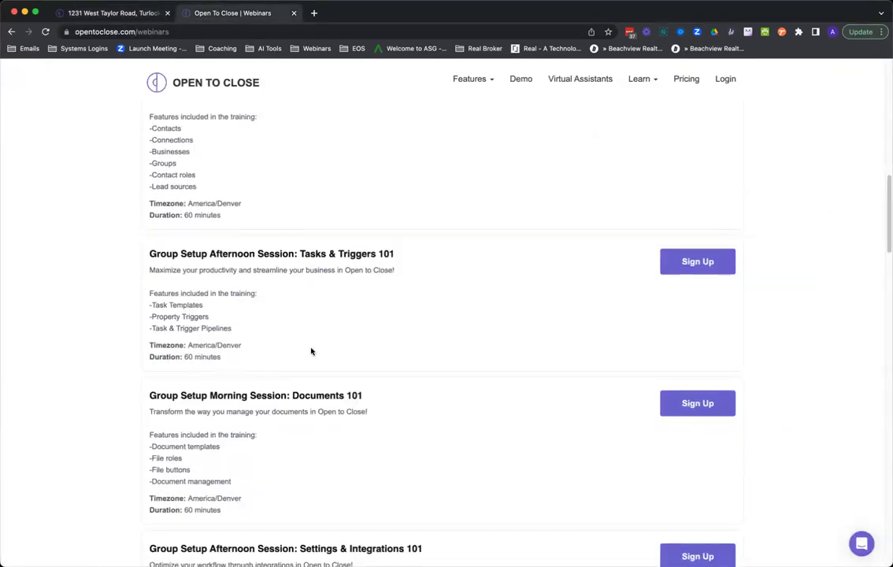
Step: Review the remaining group setup sessions, highlight the Tasks & Triggers 101 title, and return to the start of the webinar list
{"action": "scroll", "coordinate": [311, 351], "scroll_direction": "down", "scroll_amount": 4}
{"action": "scroll", "coordinate": [309, 353], "scroll_direction": "down", "scroll_amount": 4}
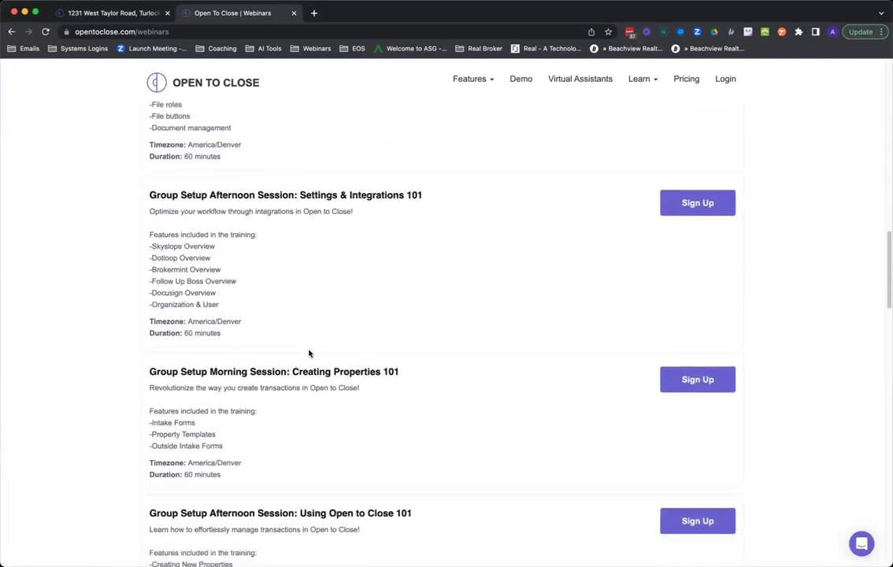
{"action": "scroll", "coordinate": [309, 353], "scroll_direction": "up", "scroll_amount": 8}
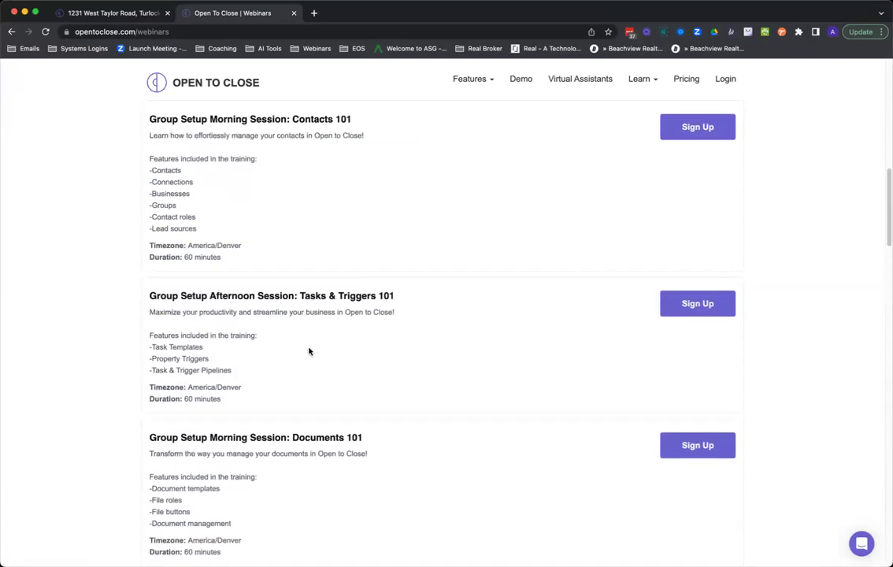
{"action": "left_click_drag", "start_coordinate": [229, 296], "coordinate": [356, 296]}
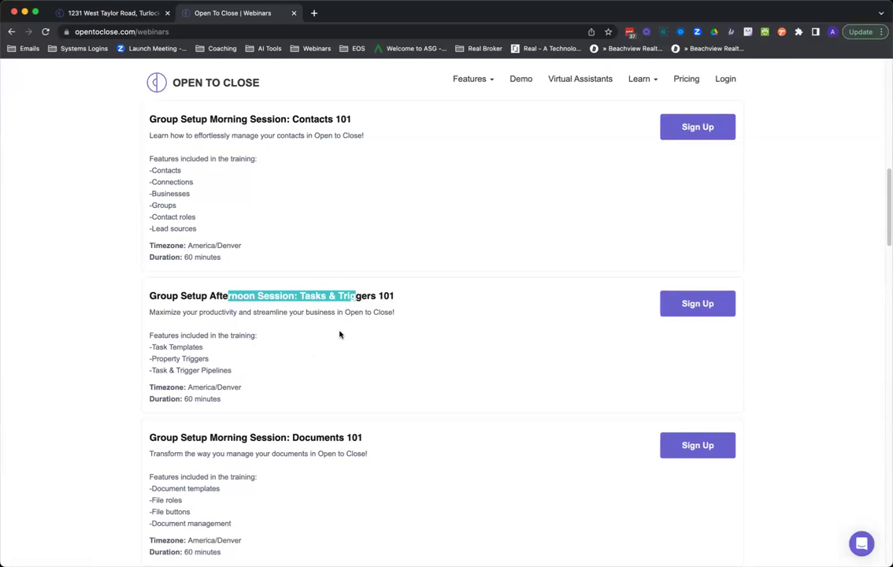
{"action": "scroll", "coordinate": [400, 338], "scroll_direction": "up", "scroll_amount": 4}
{"action": "scroll", "coordinate": [401, 338], "scroll_direction": "up", "scroll_amount": 5}
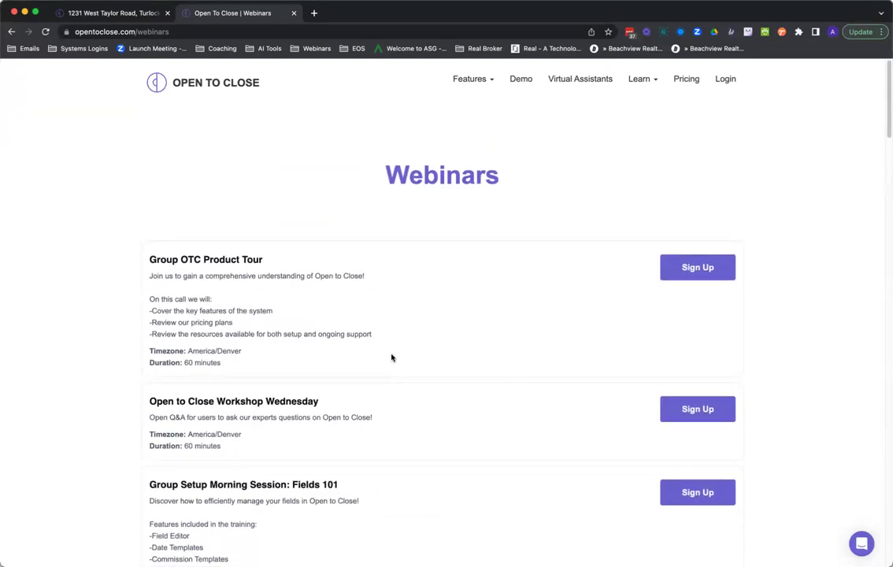
{"action": "scroll", "coordinate": [390, 359], "scroll_direction": "down", "scroll_amount": 5}
{"action": "scroll", "coordinate": [393, 390], "scroll_direction": "down", "scroll_amount": 1}
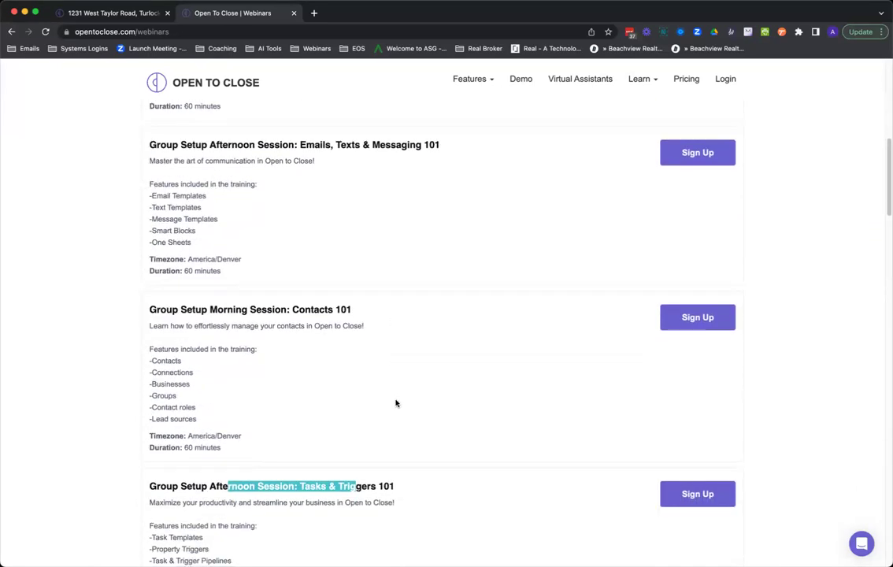
{"action": "scroll", "coordinate": [401, 395], "scroll_direction": "up", "scroll_amount": 6}
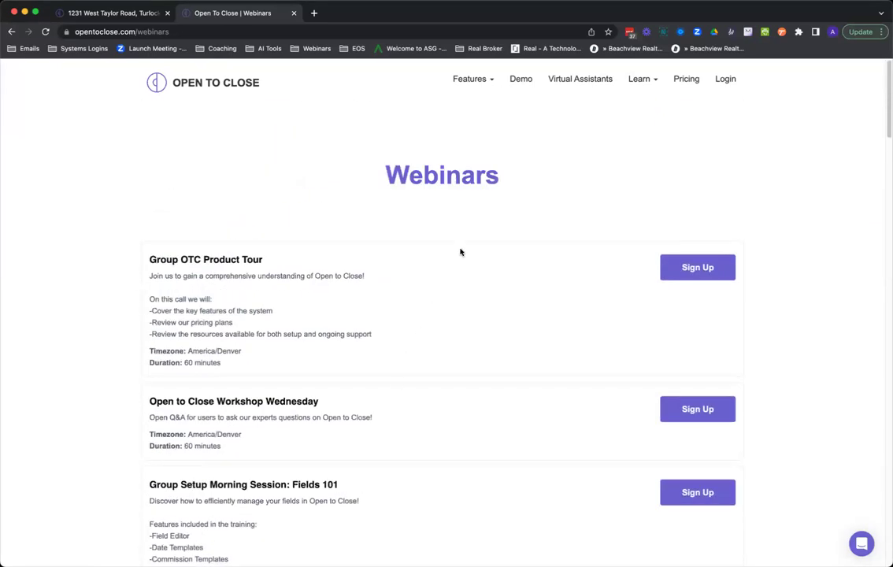